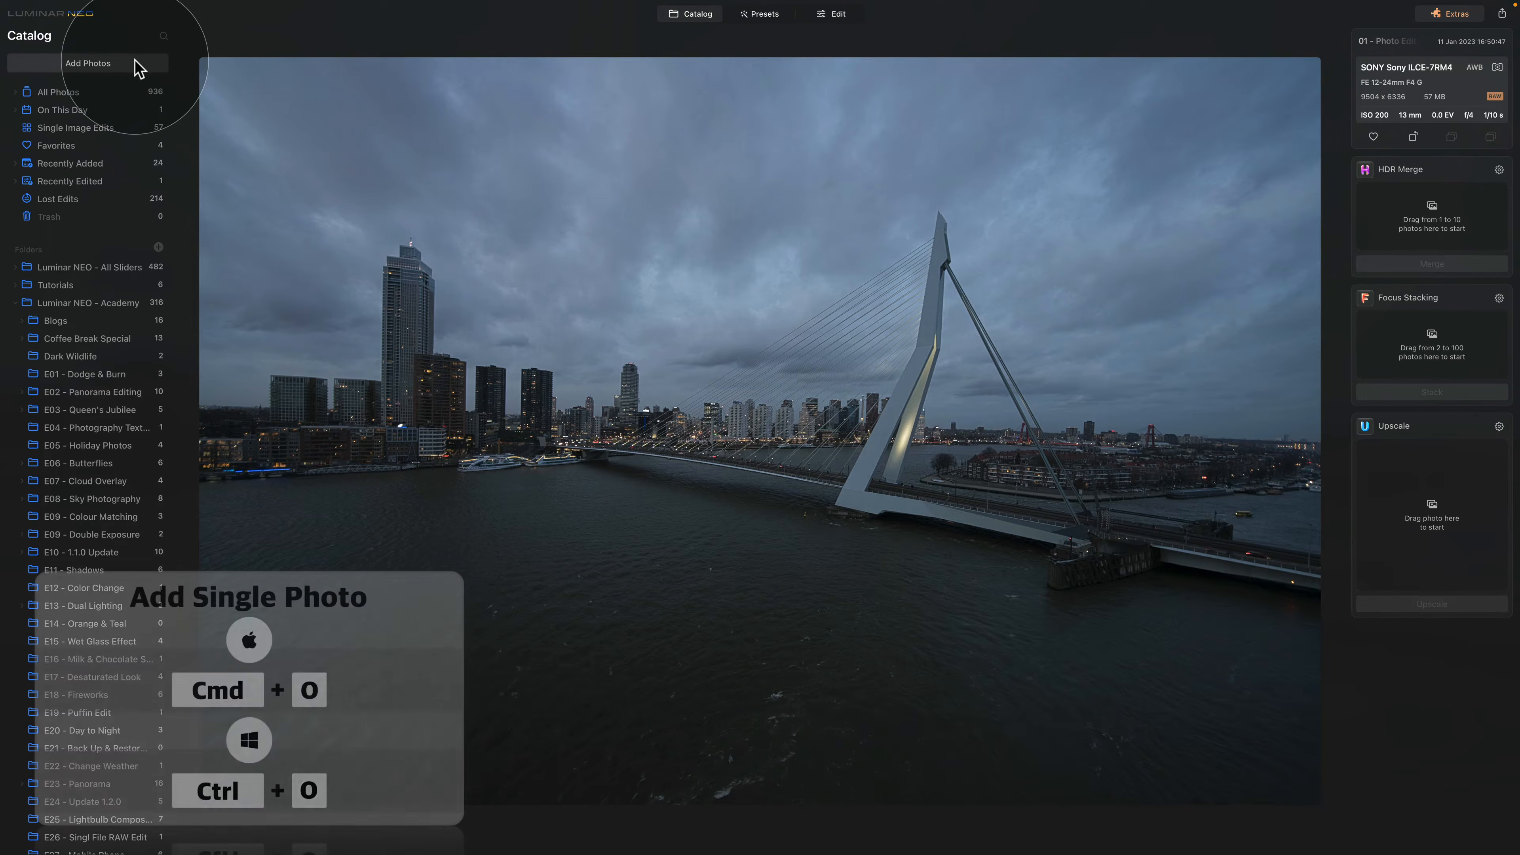
# - Bring up the file picker for adding a photo and cancel it
pyautogui.press('super+o')
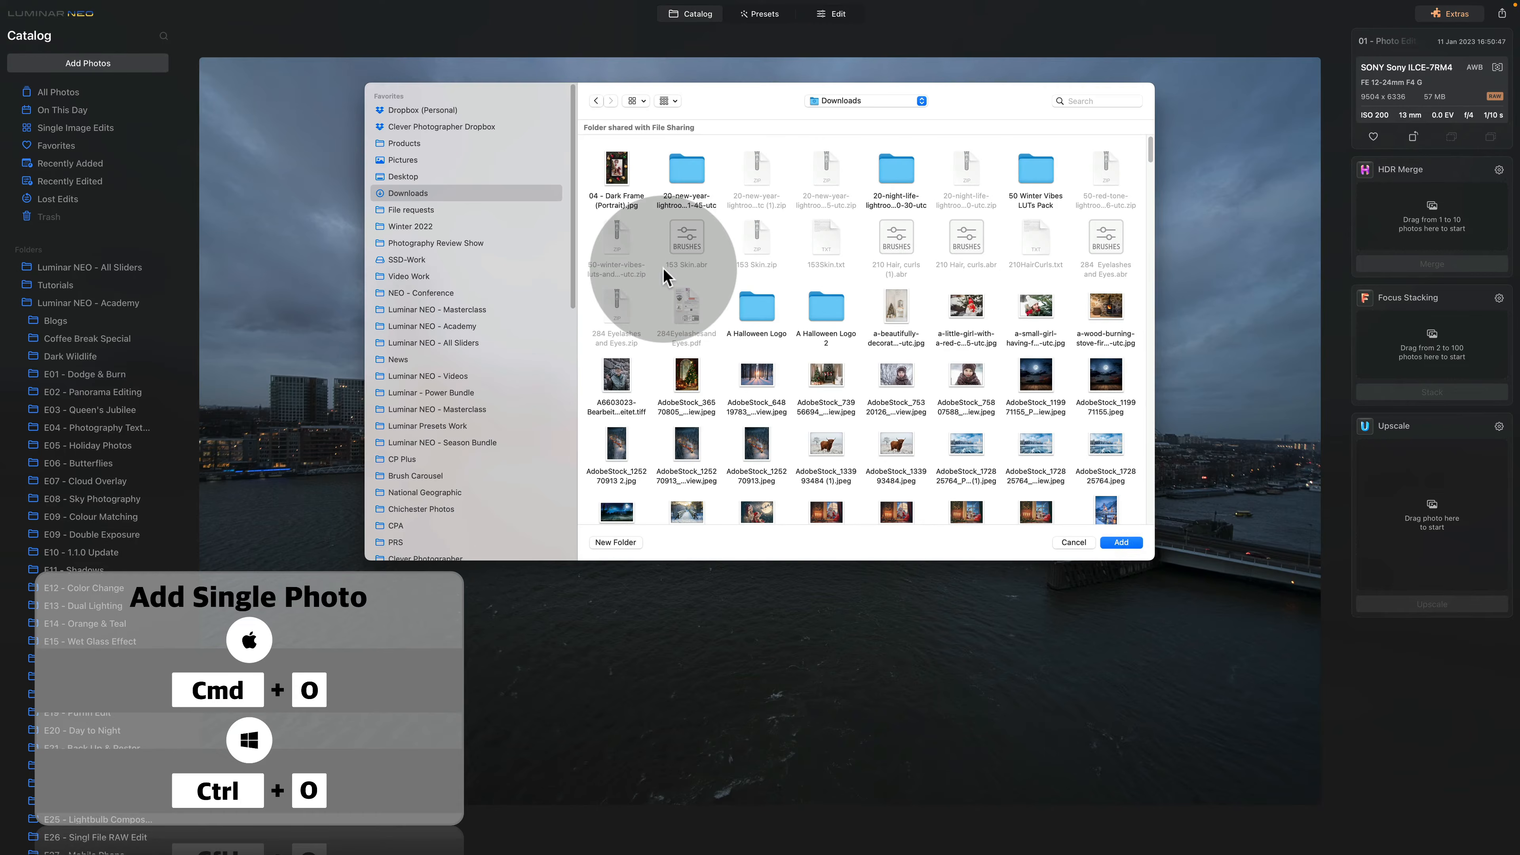
pyautogui.click(1073, 542)
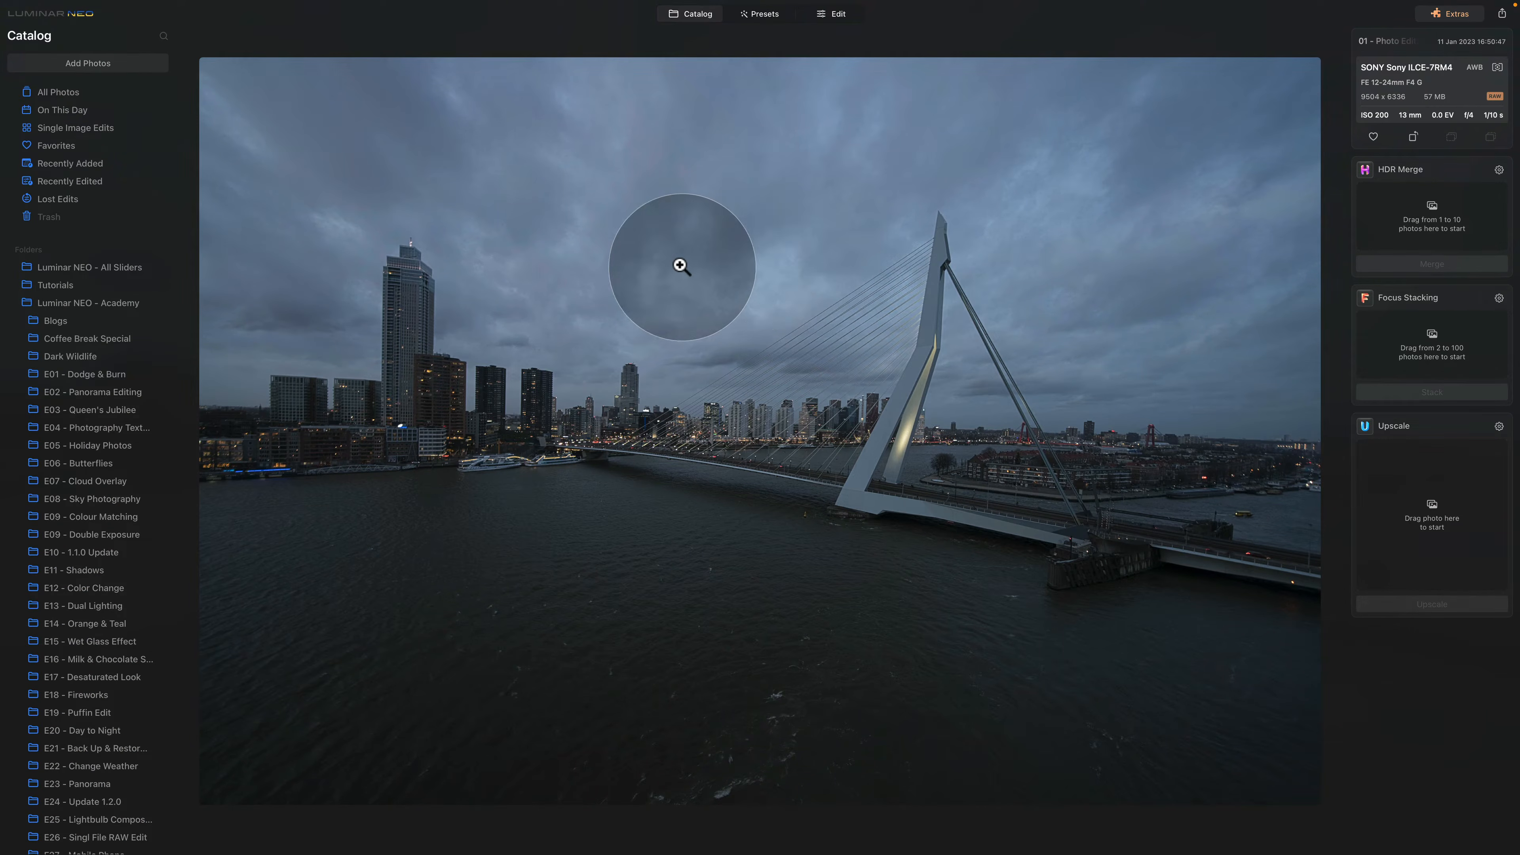
# - Examine the sky and skyline of the bridge photo up close and return to the full view
pyautogui.click(445, 252)
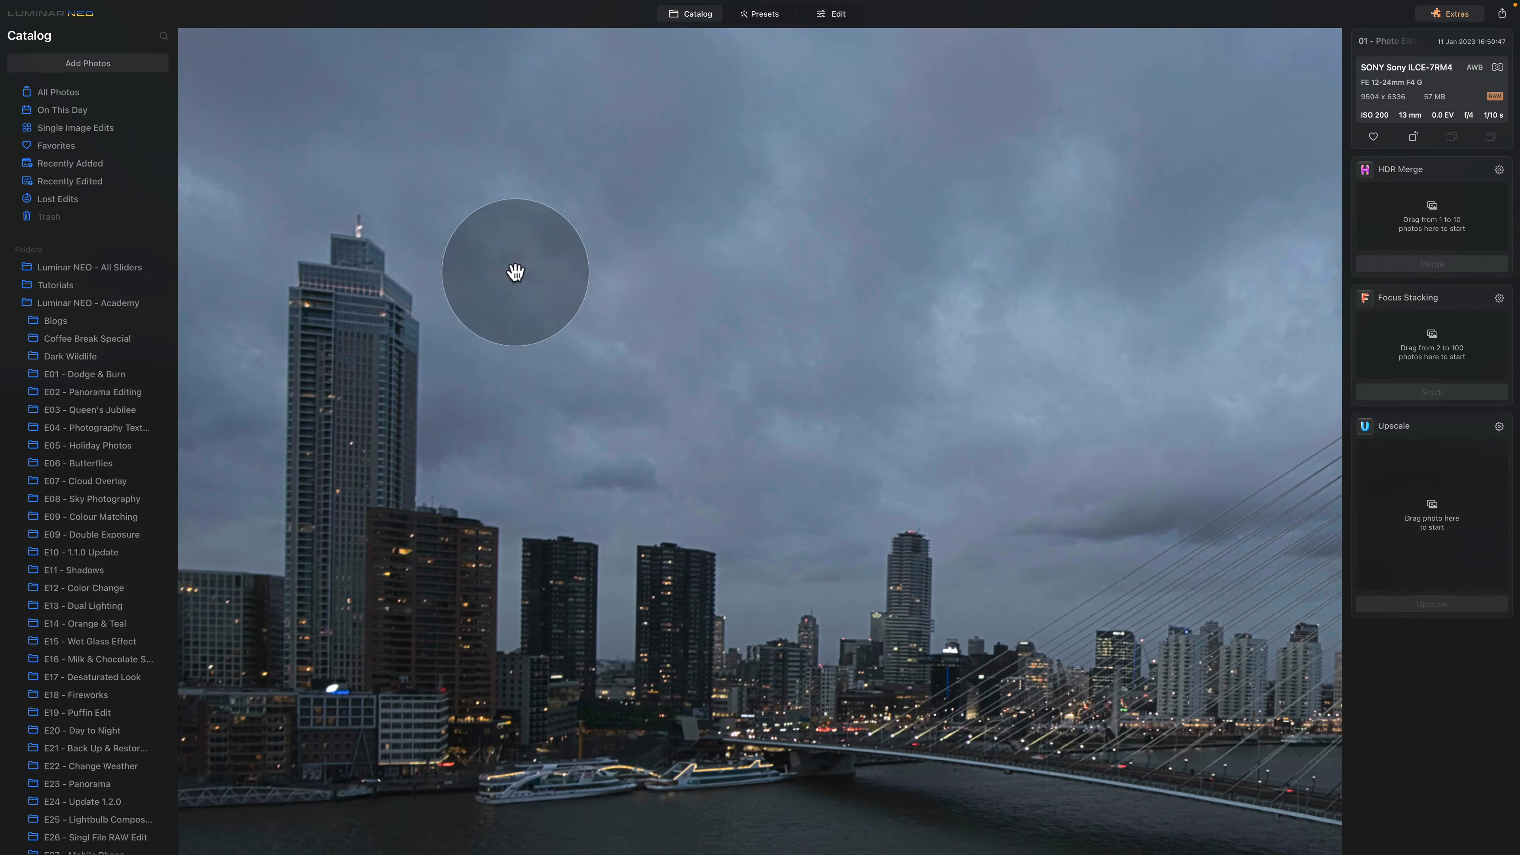
pyautogui.moveTo(657, 245); pyautogui.dragTo(697, 399)
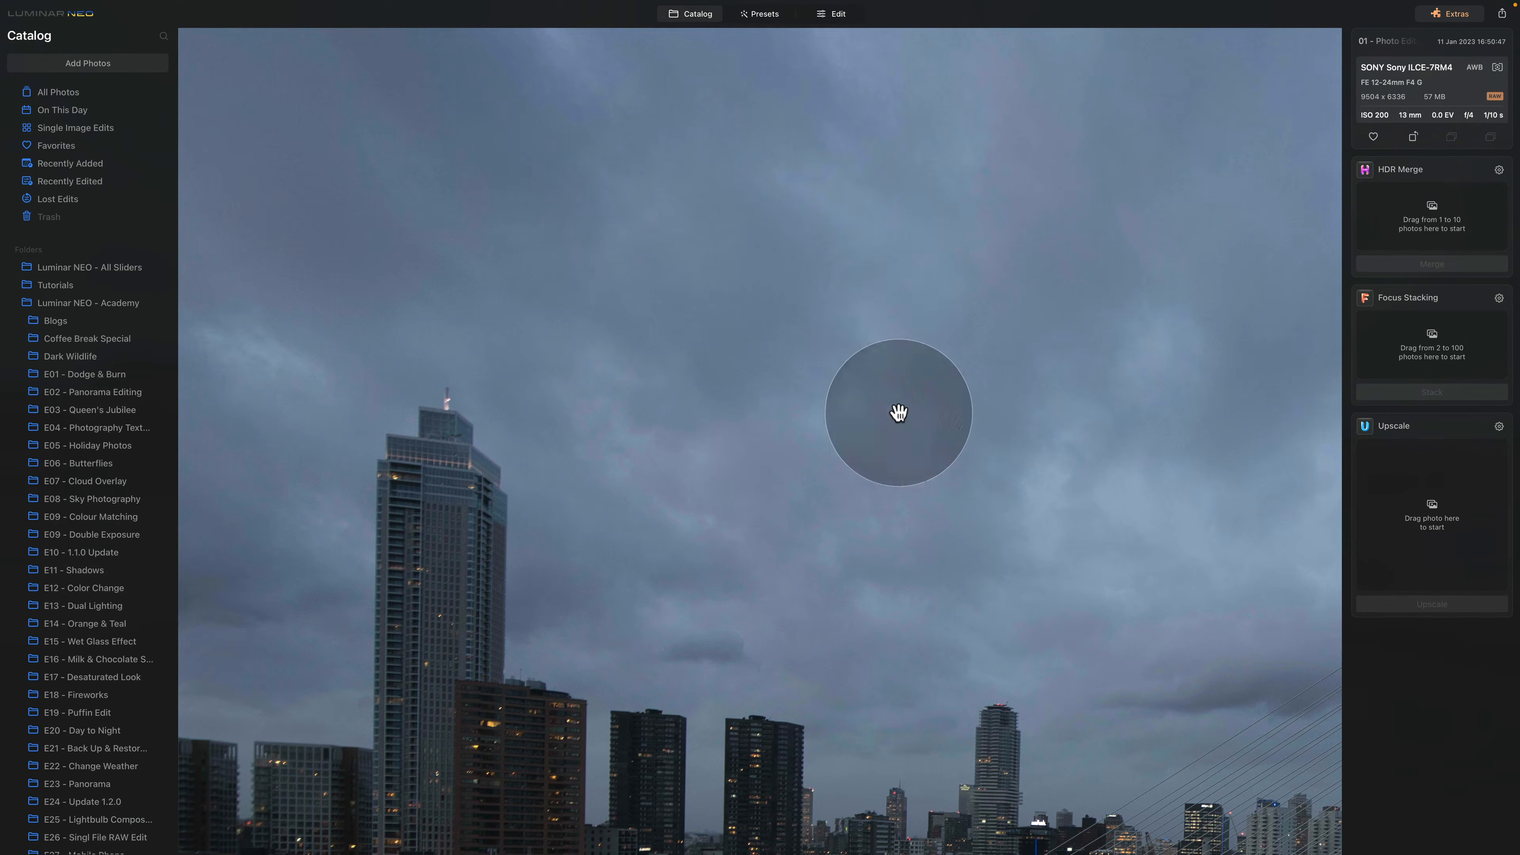
pyautogui.moveTo(896, 415); pyautogui.dragTo(940, 210)
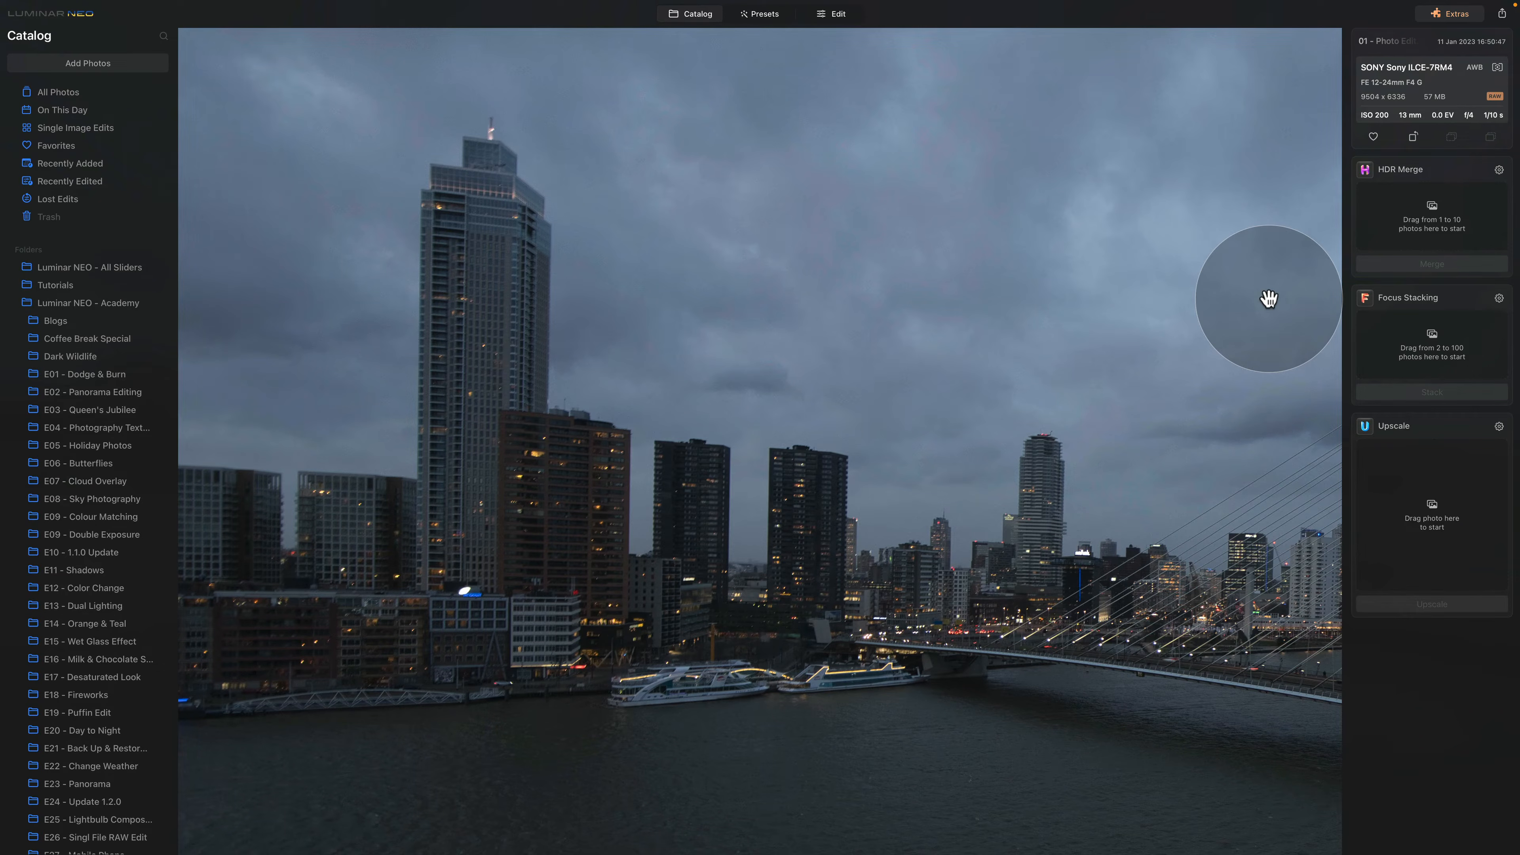
pyautogui.moveTo(753, 232); pyautogui.dragTo(1044, 324)
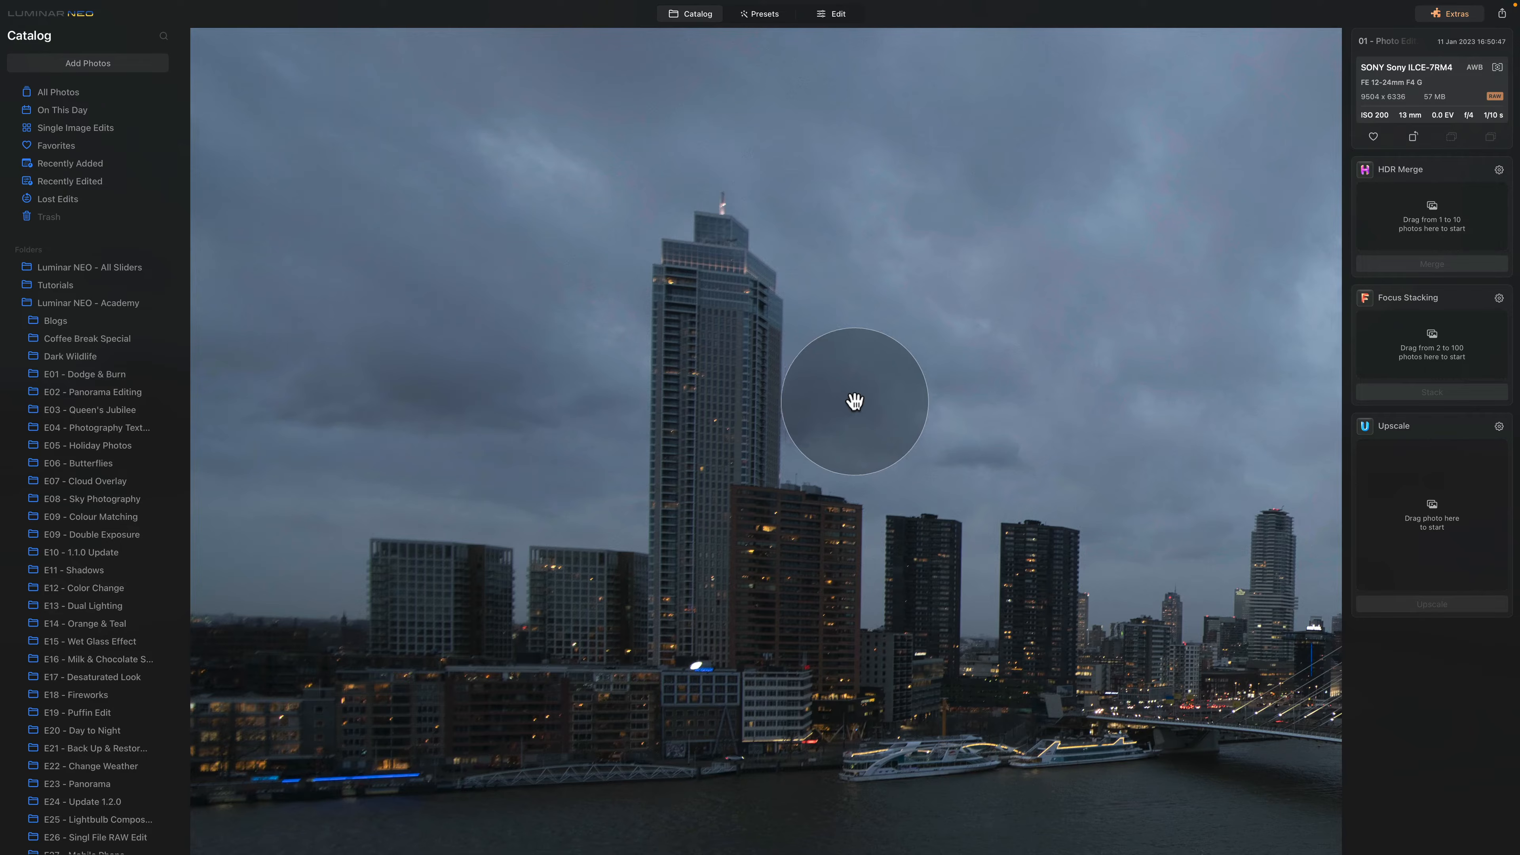
pyautogui.click(922, 395)
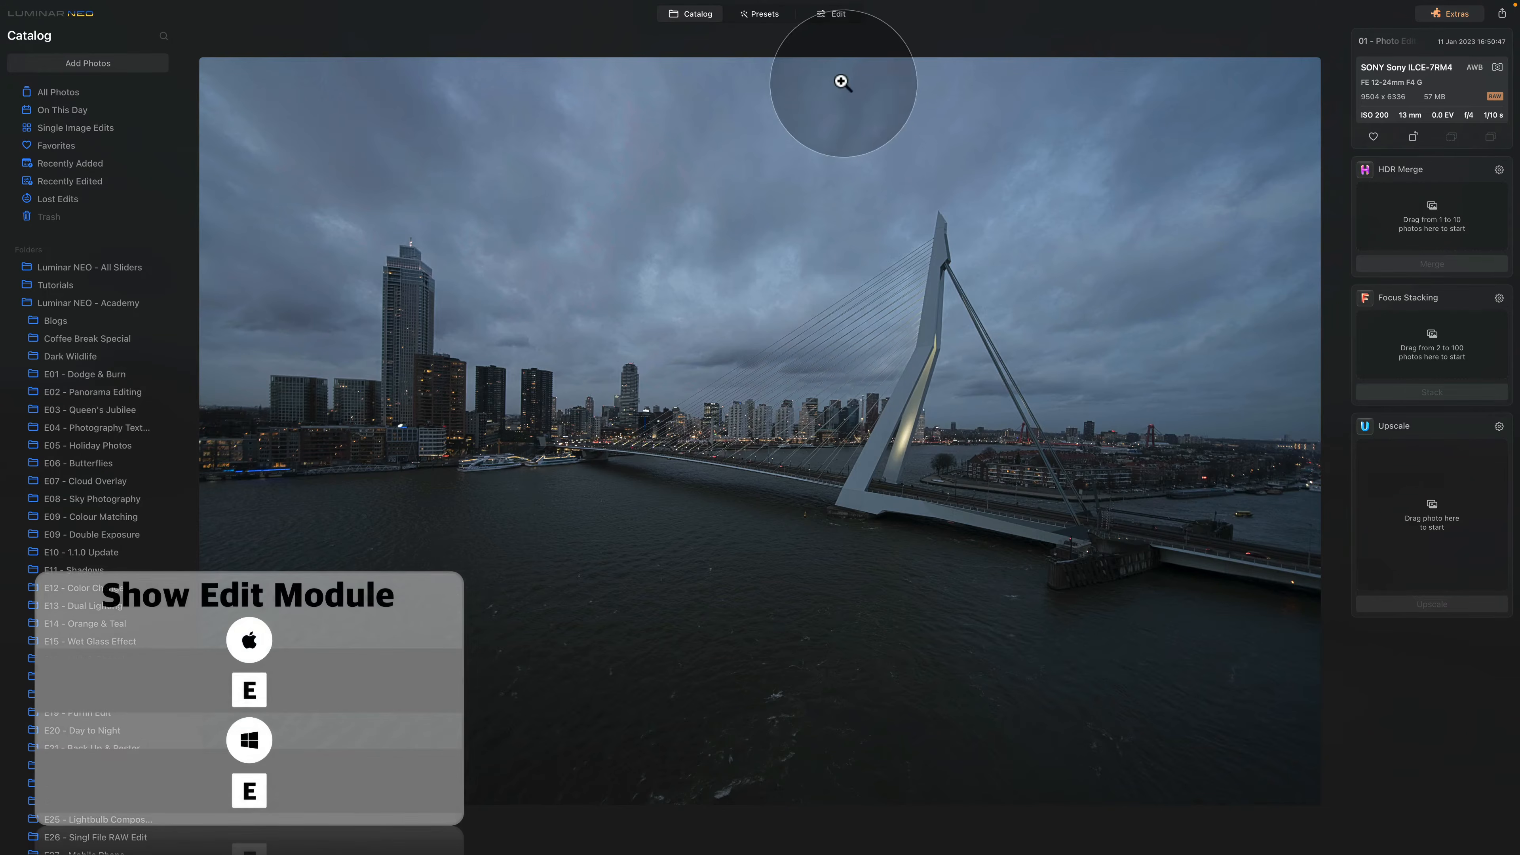
# - Take the bridge photo into editing and set its crop ratio to 16:9
pyautogui.click(834, 11)
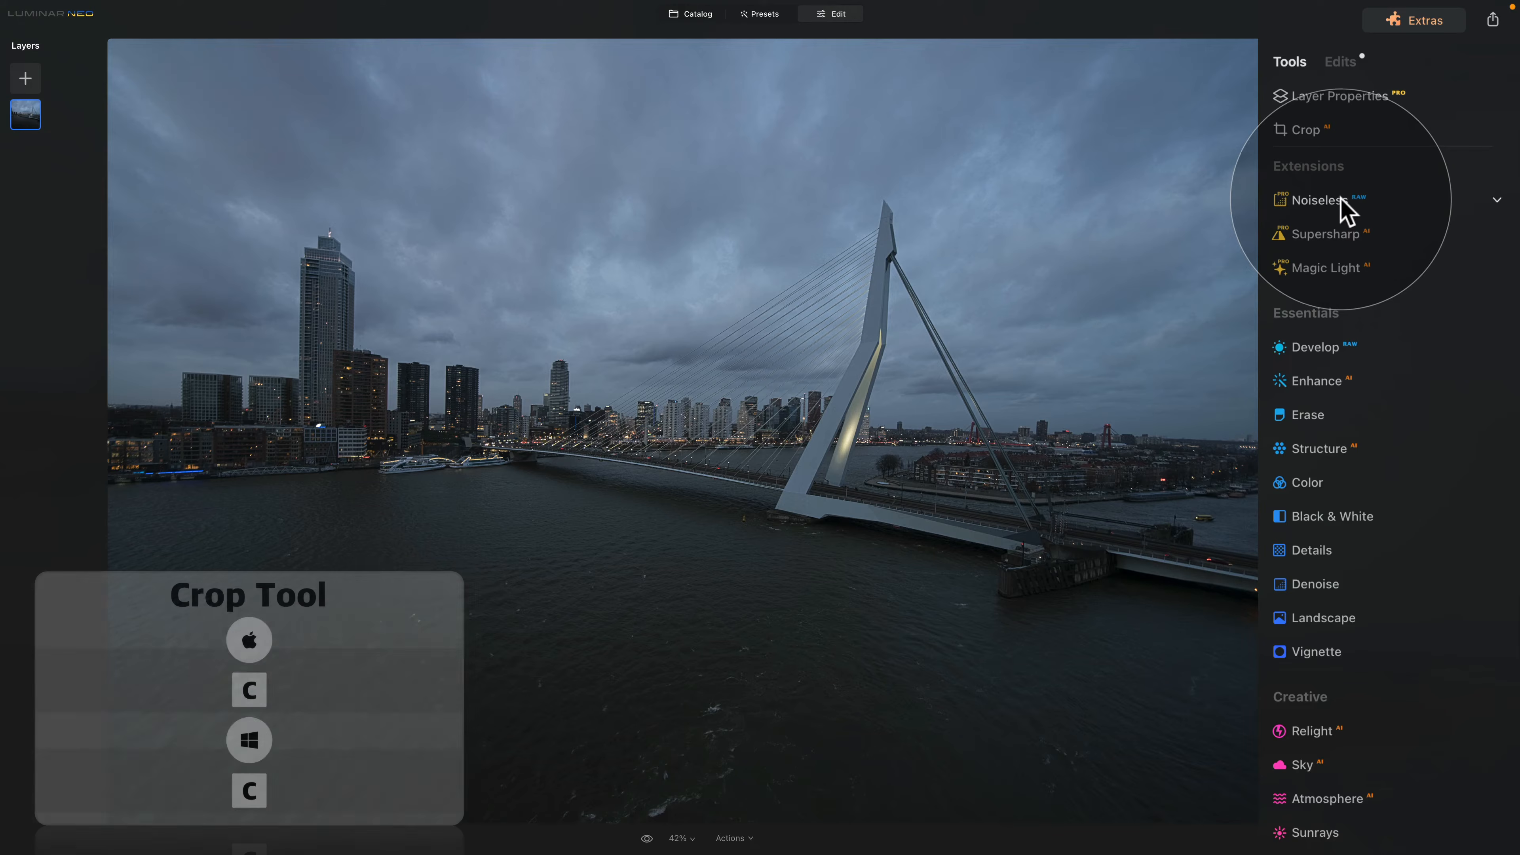
pyautogui.click(1315, 132)
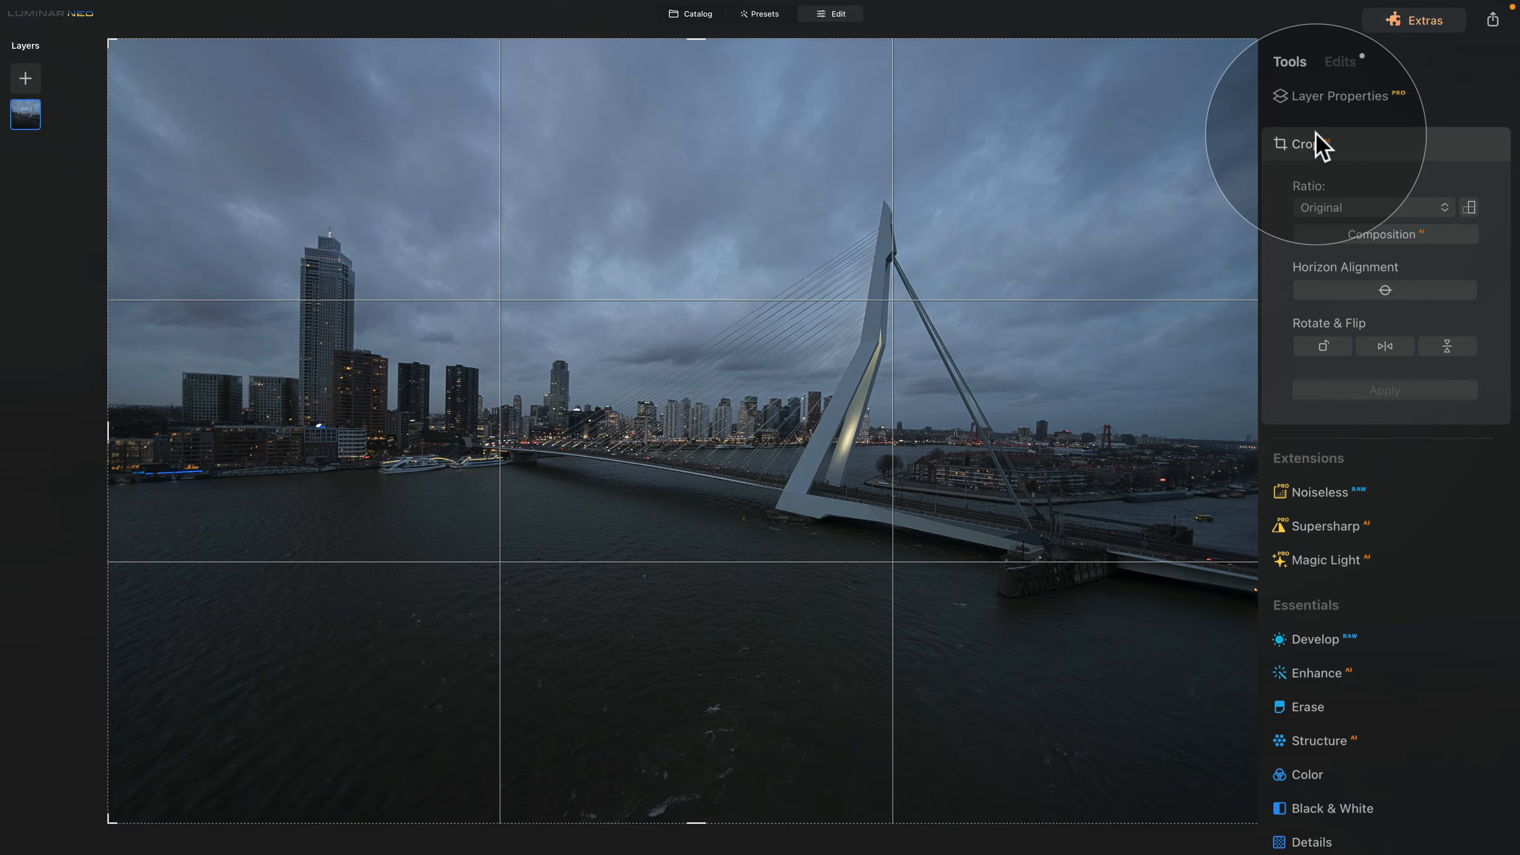
pyautogui.click(1381, 208)
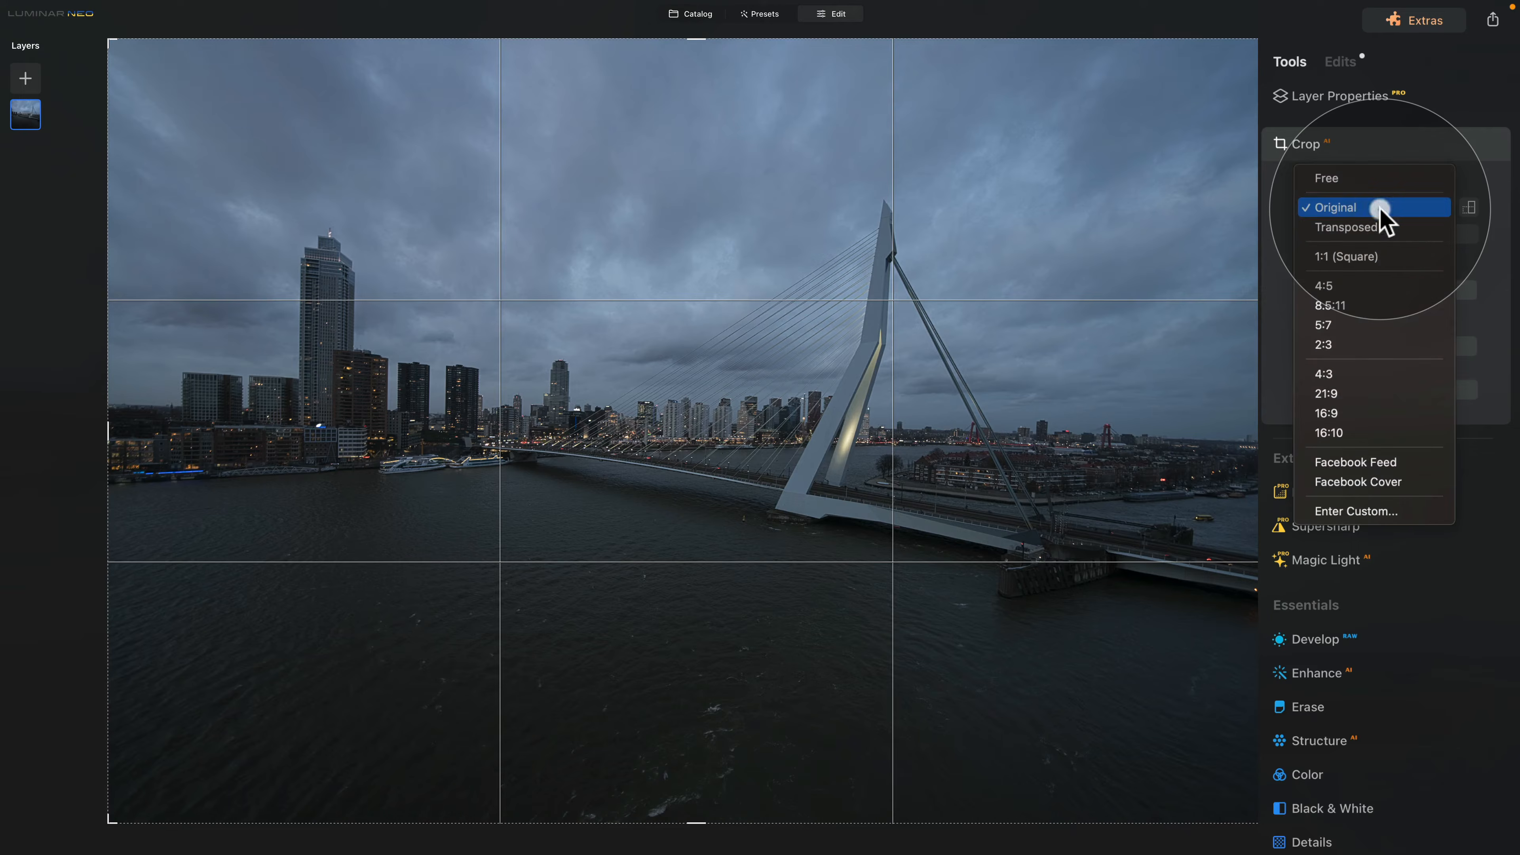
pyautogui.click(1367, 413)
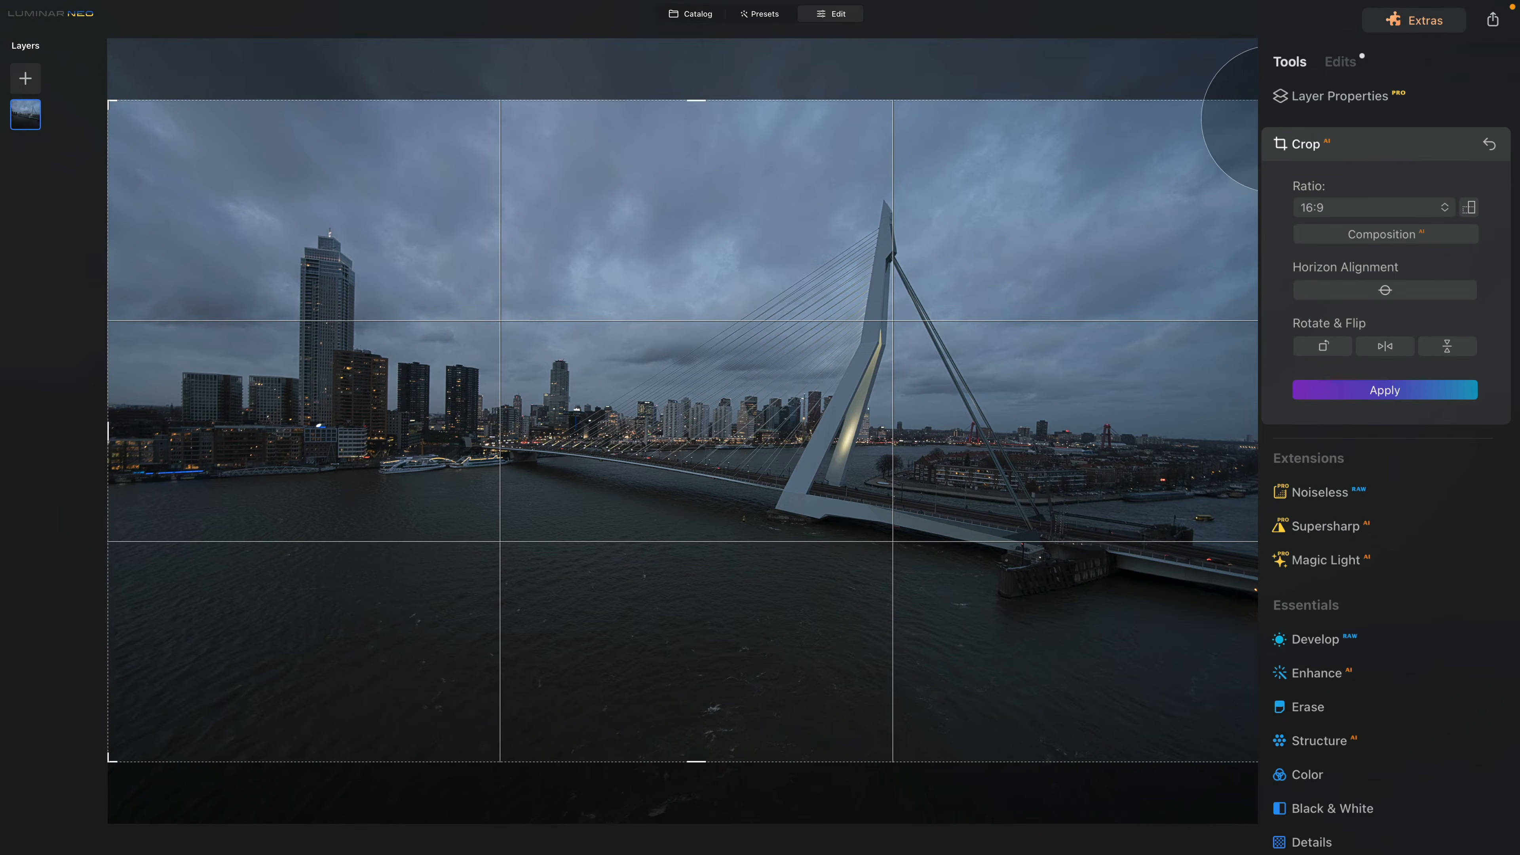
# - Tighten the 16:9 crop frame and reposition the photo inside it, trimming mostly the water and some sky
pyautogui.moveTo(1257, 100); pyautogui.dragTo(1202, 154)
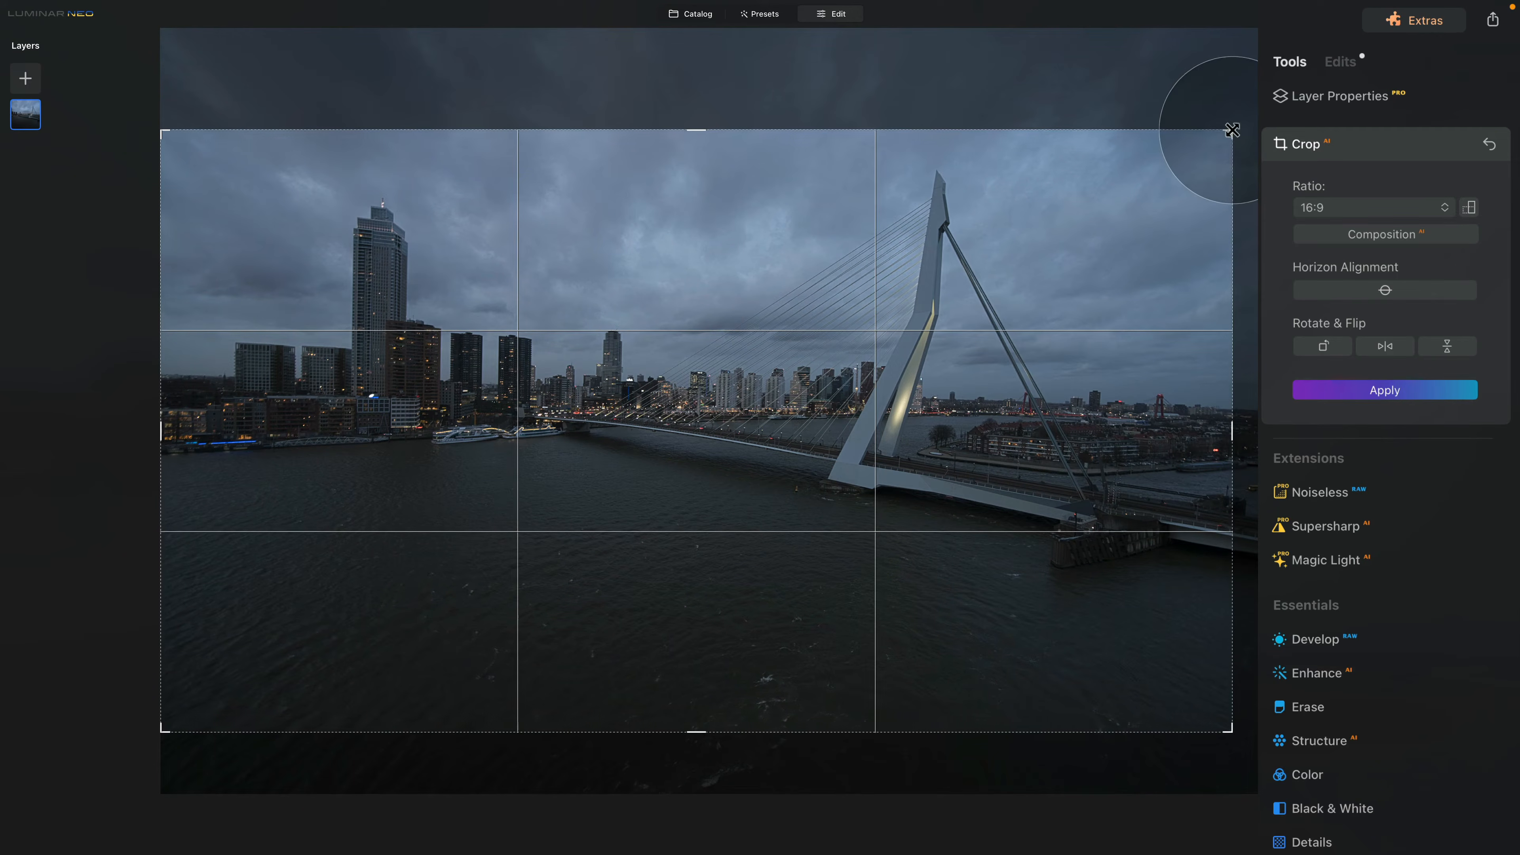
pyautogui.moveTo(1231, 130); pyautogui.dragTo(1216, 139)
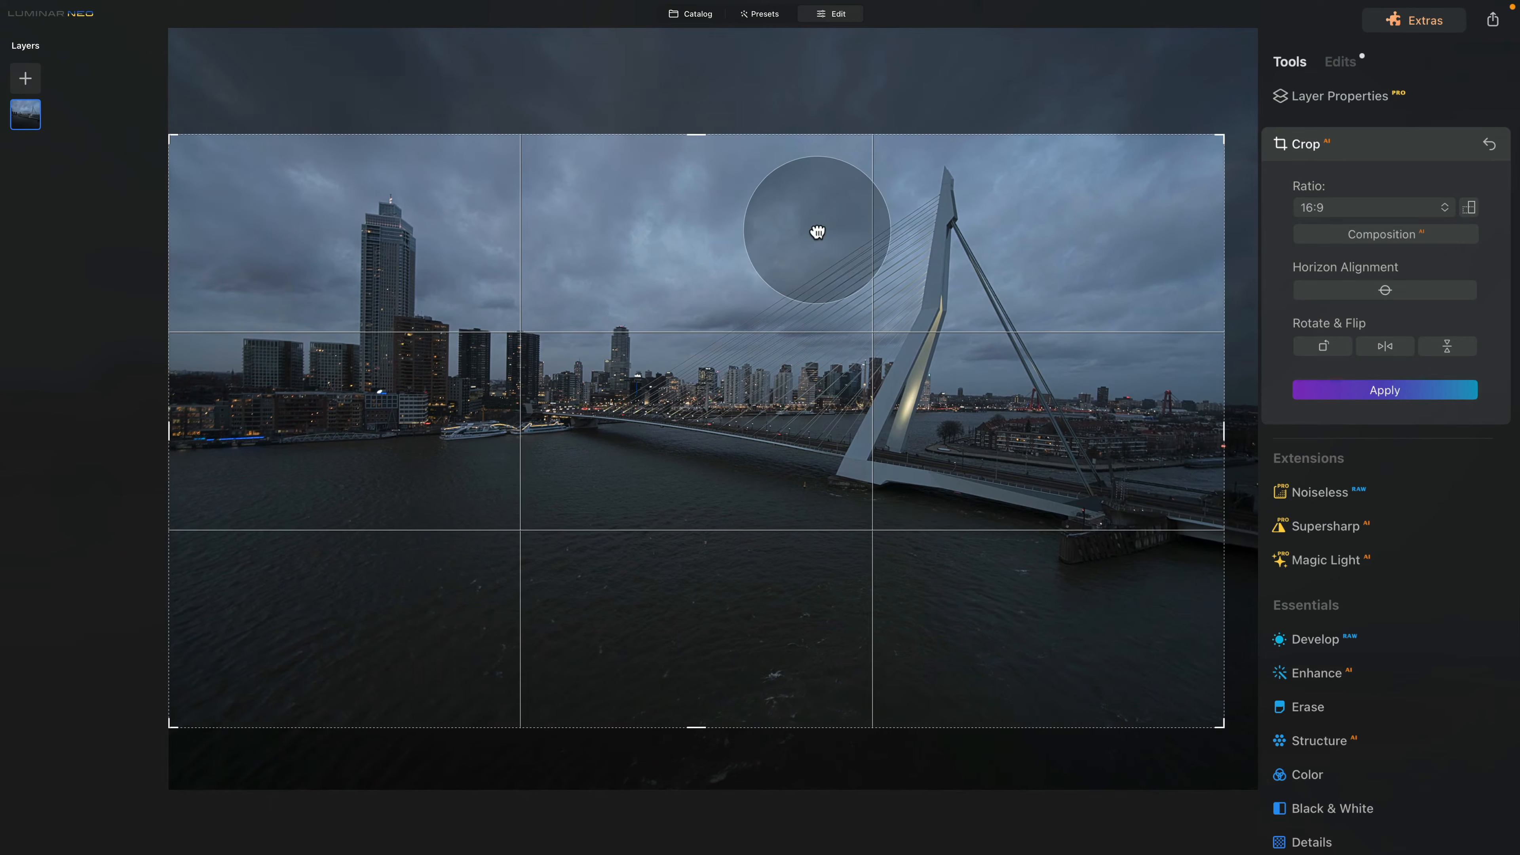
pyautogui.moveTo(815, 244); pyautogui.dragTo(781, 292)
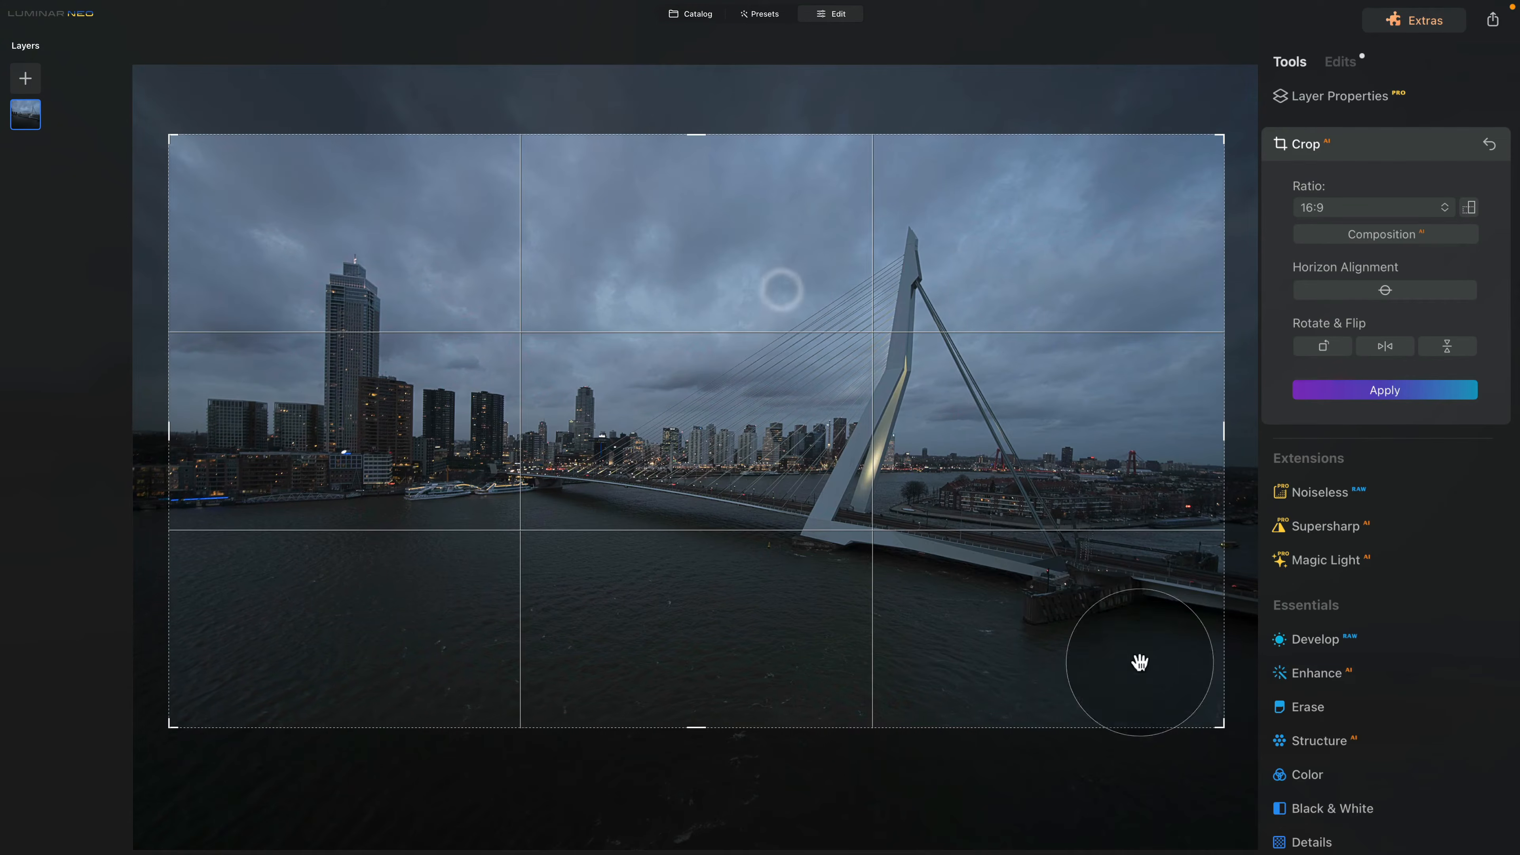
pyautogui.moveTo(1223, 725); pyautogui.dragTo(1241, 746)
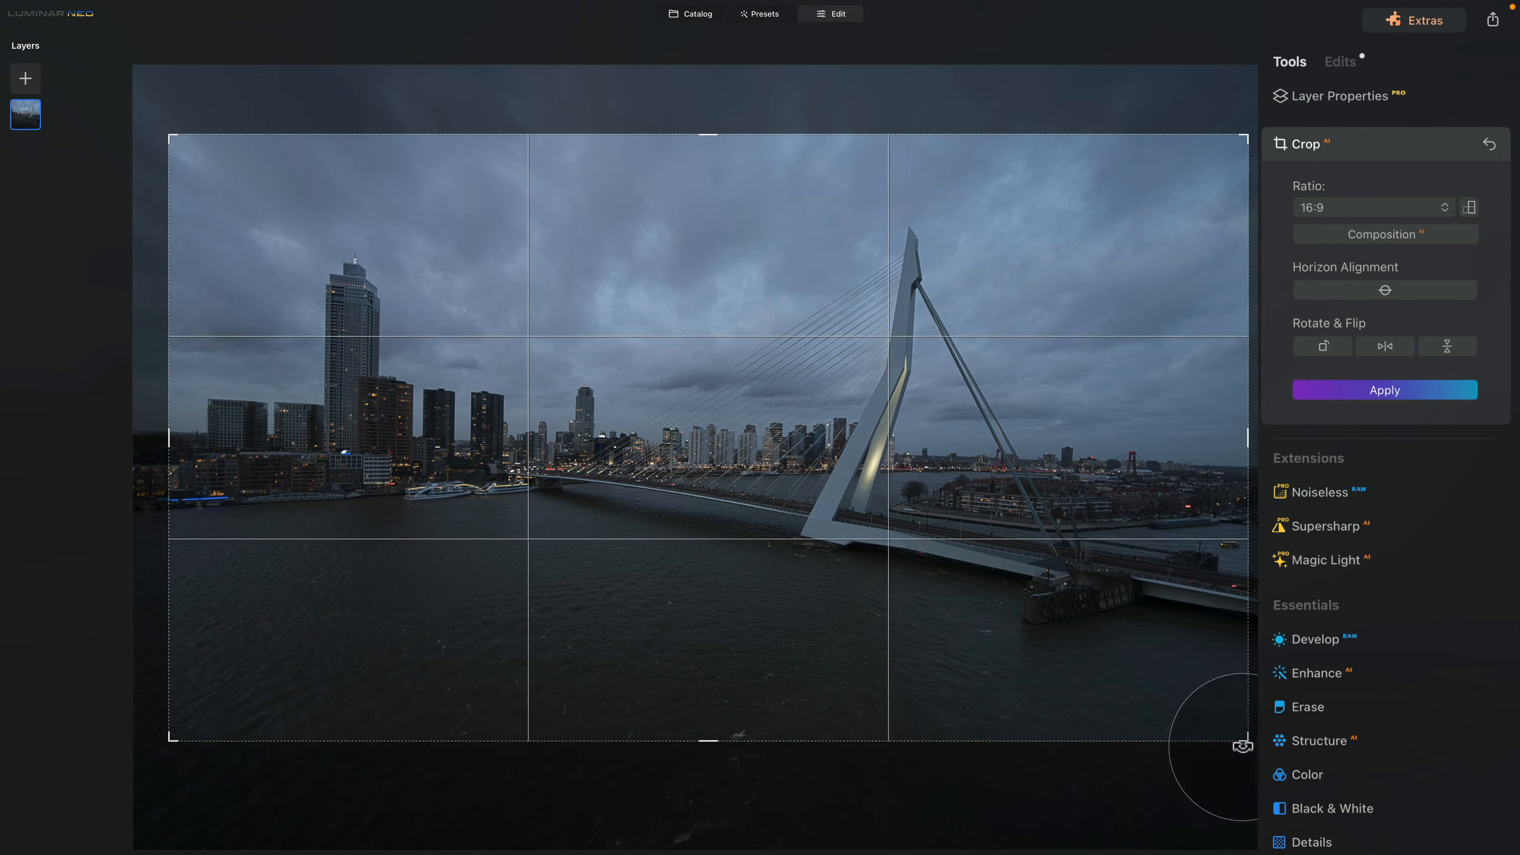
pyautogui.moveTo(804, 220)
pyautogui.mouseDown()
pyautogui.moveTo(802, 234)
pyautogui.moveTo(828, 236)
pyautogui.mouseUp()
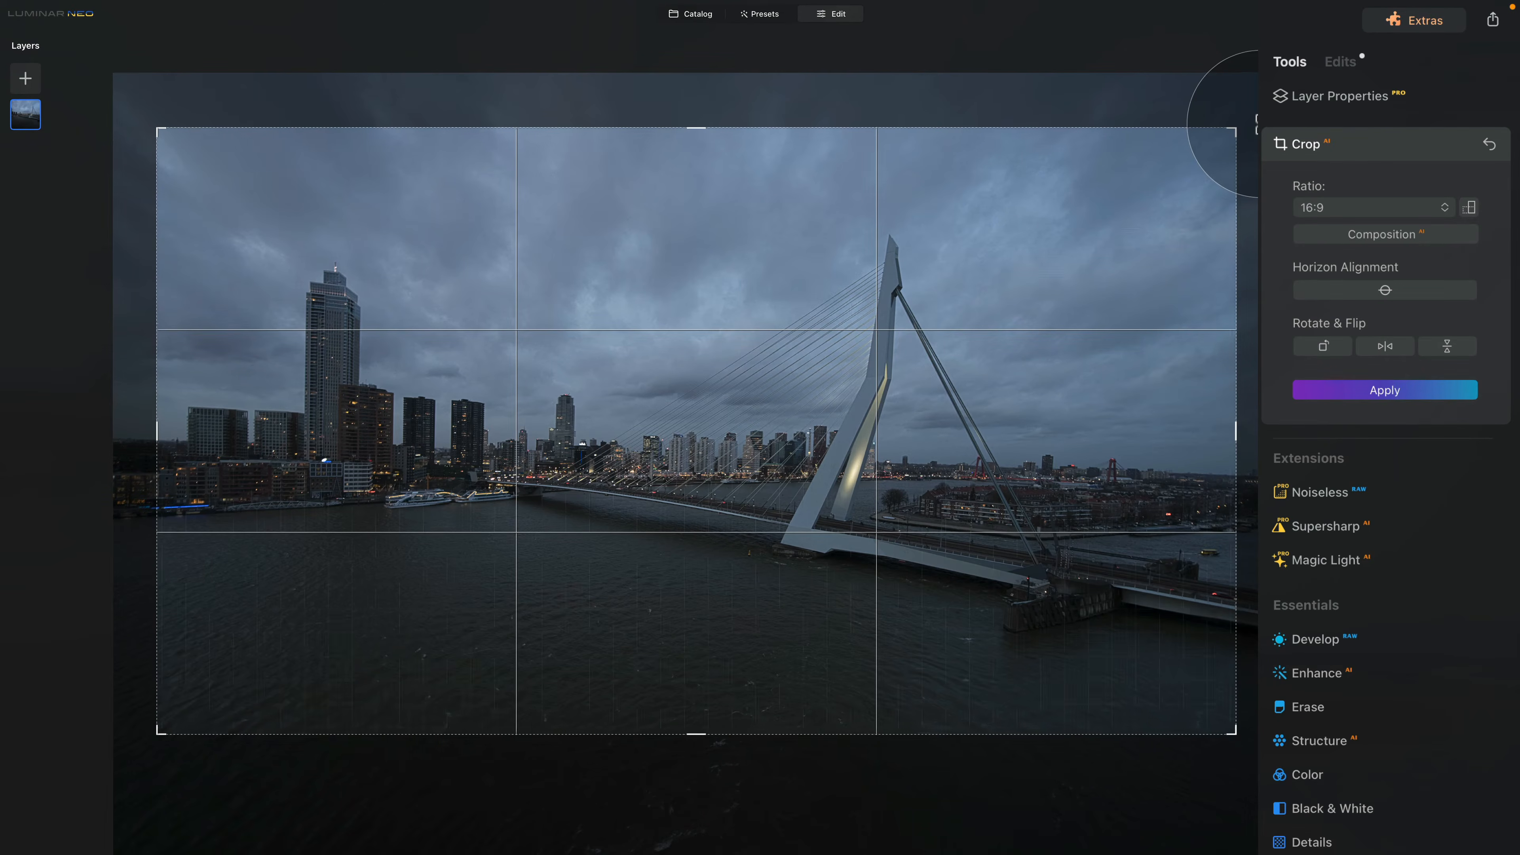
# - Rotate the photo slightly counterclockwise to level the horizon, enlarge the crop frame a little and apply the crop
pyautogui.moveTo(1256, 123); pyautogui.dragTo(1257, 115)
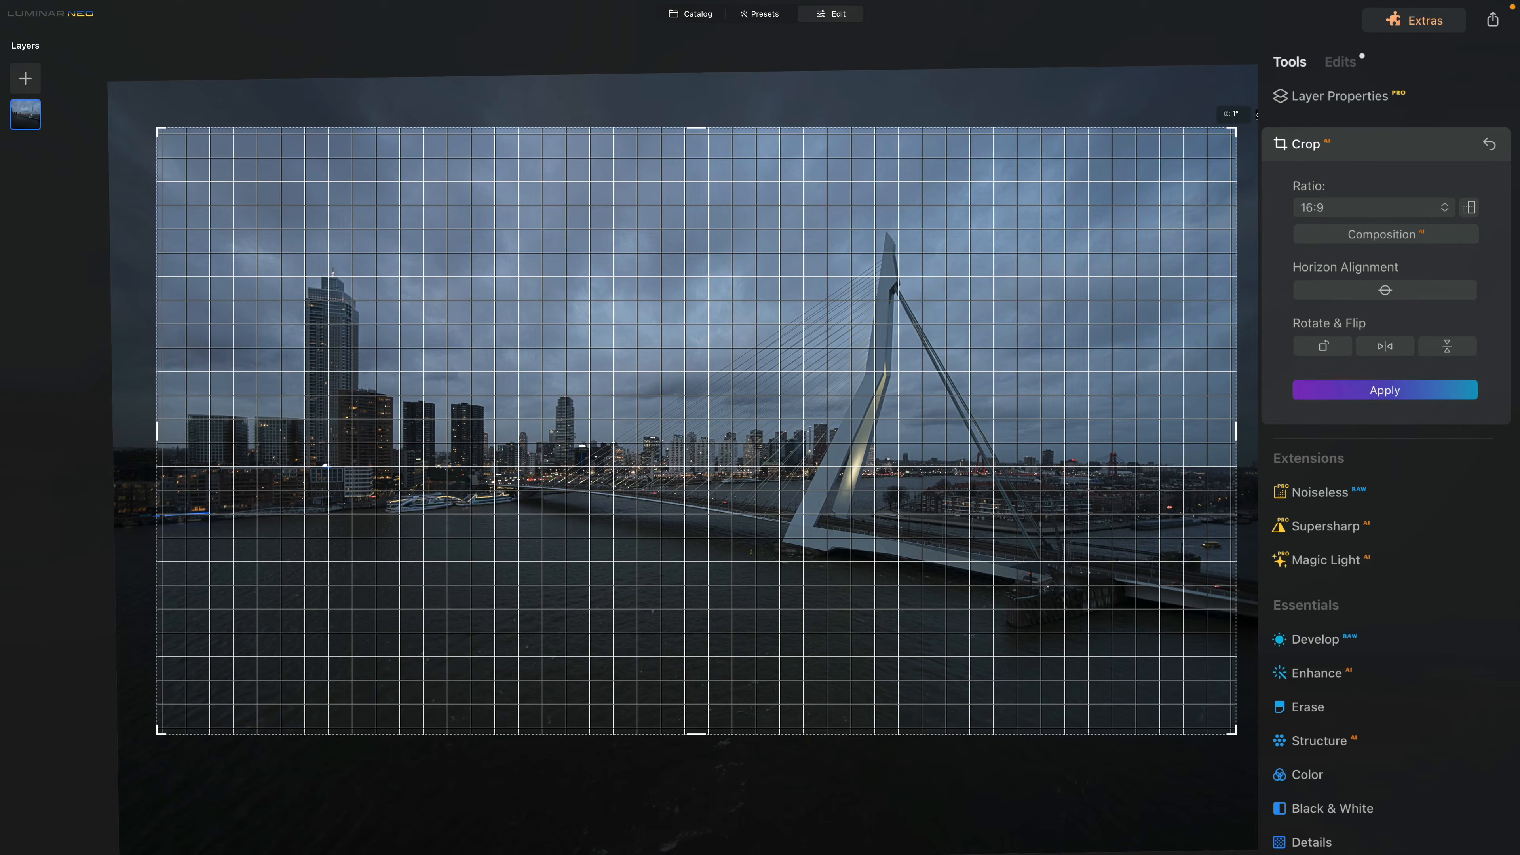
pyautogui.moveTo(1256, 114); pyautogui.dragTo(1253, 110)
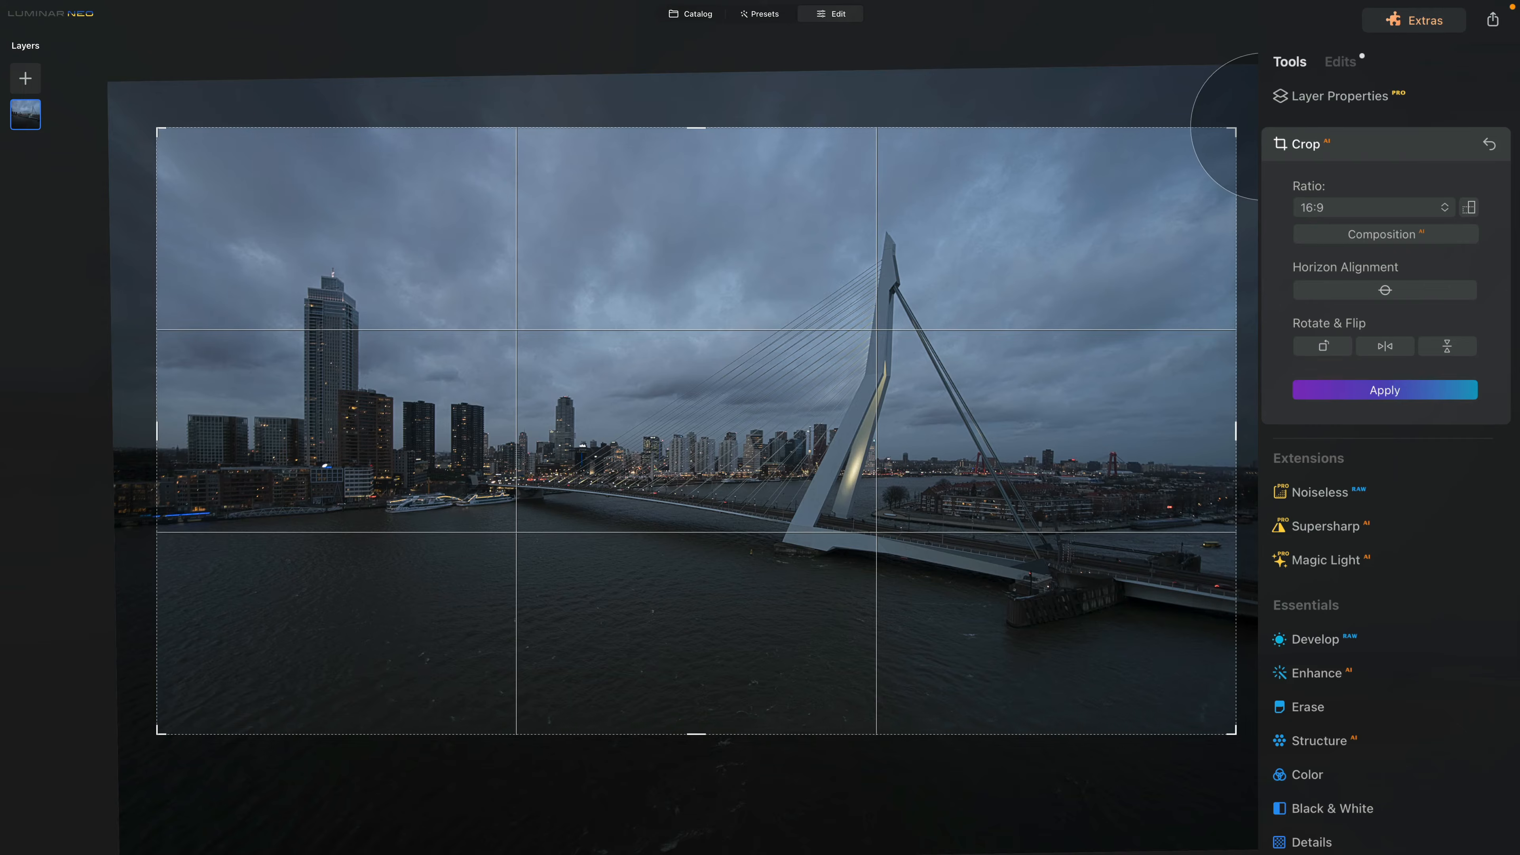
pyautogui.moveTo(1257, 124); pyautogui.dragTo(1257, 131)
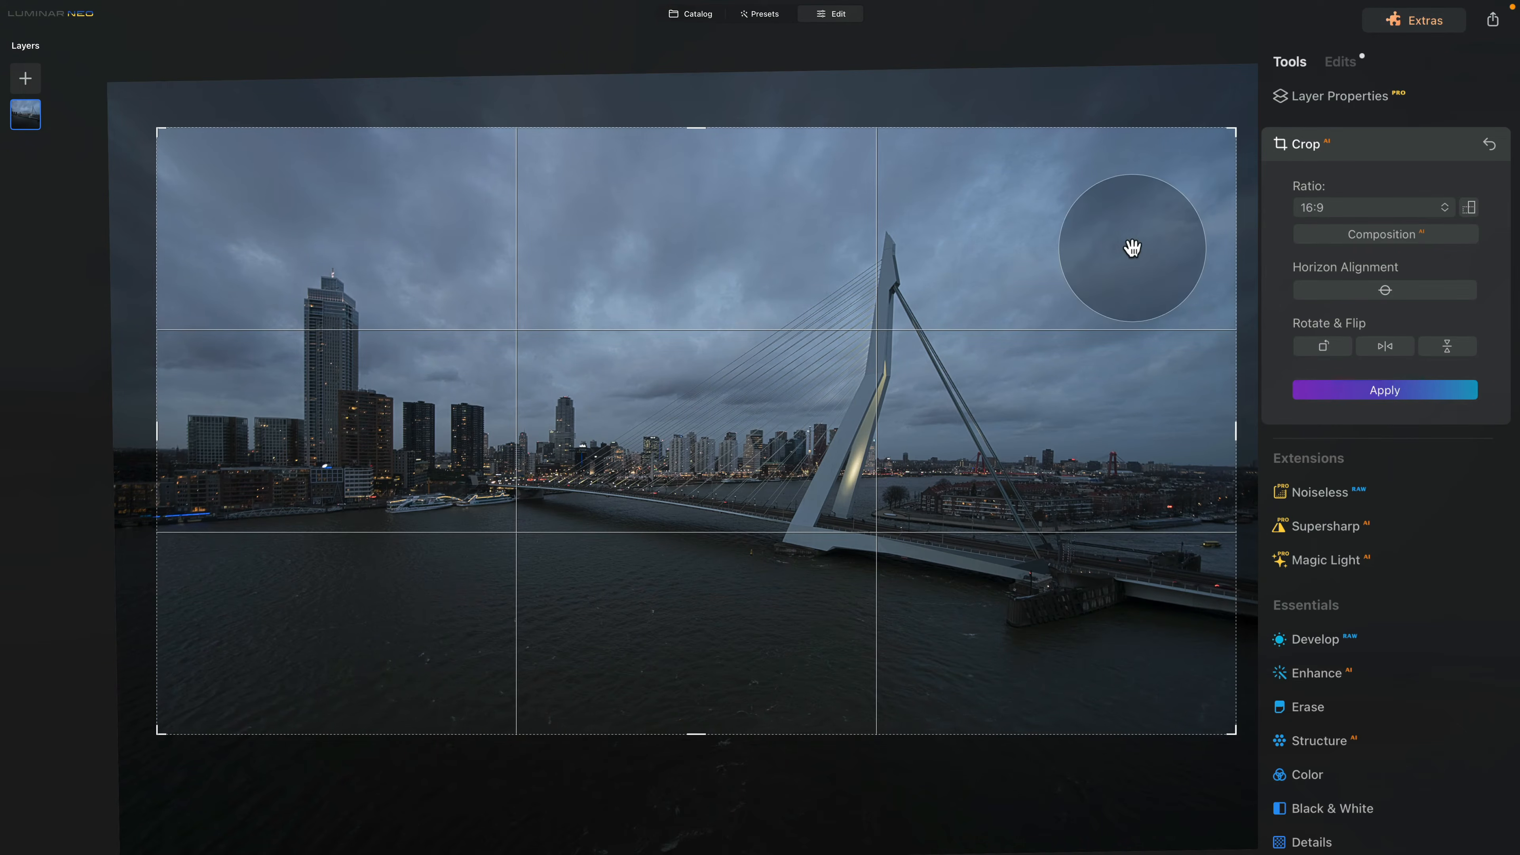
pyautogui.moveTo(157, 732); pyautogui.dragTo(150, 736)
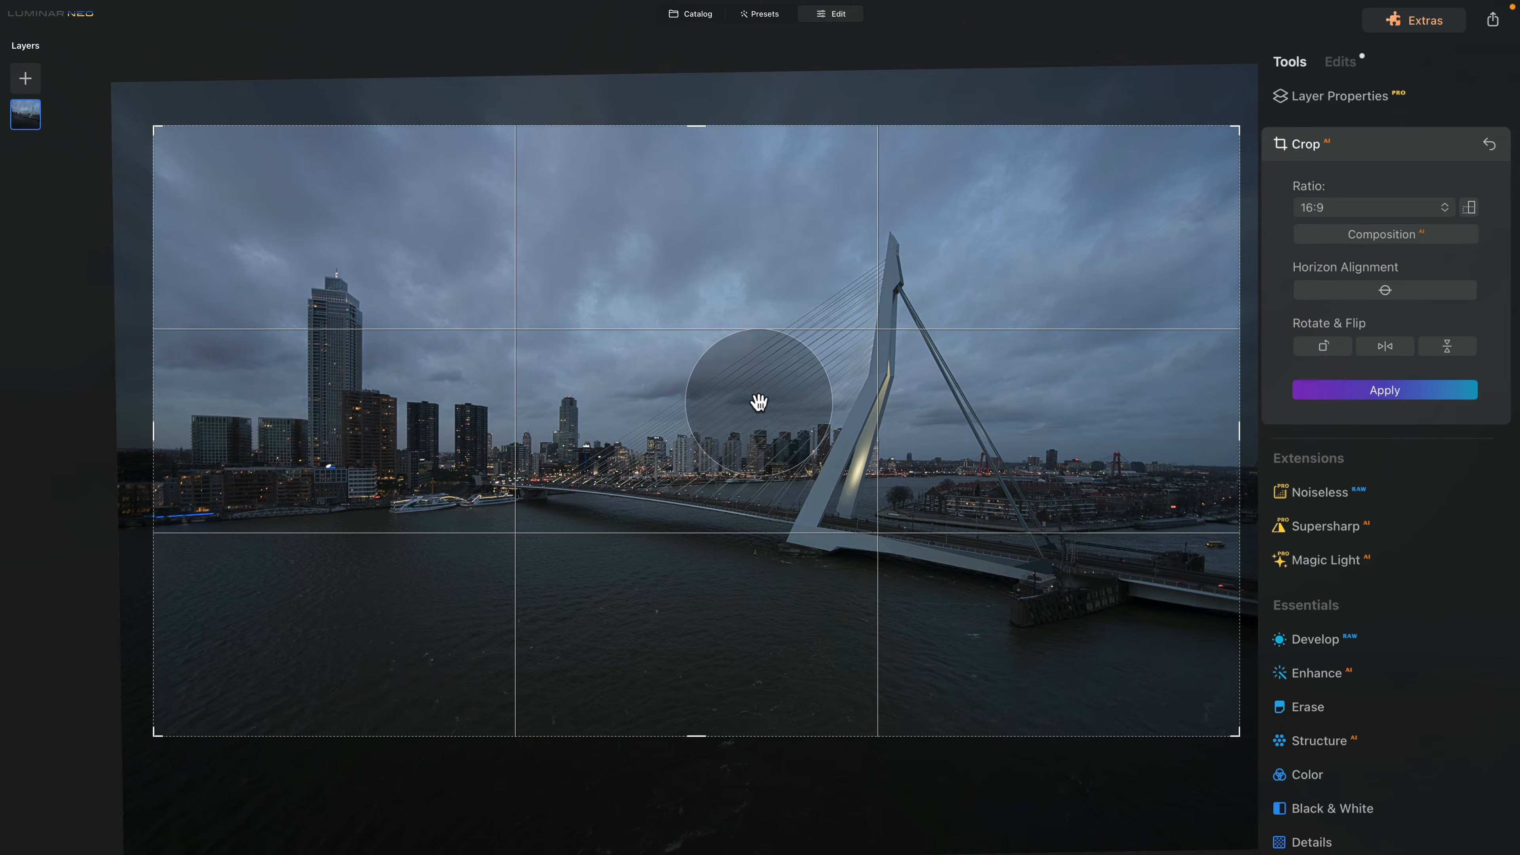
pyautogui.click(1422, 394)
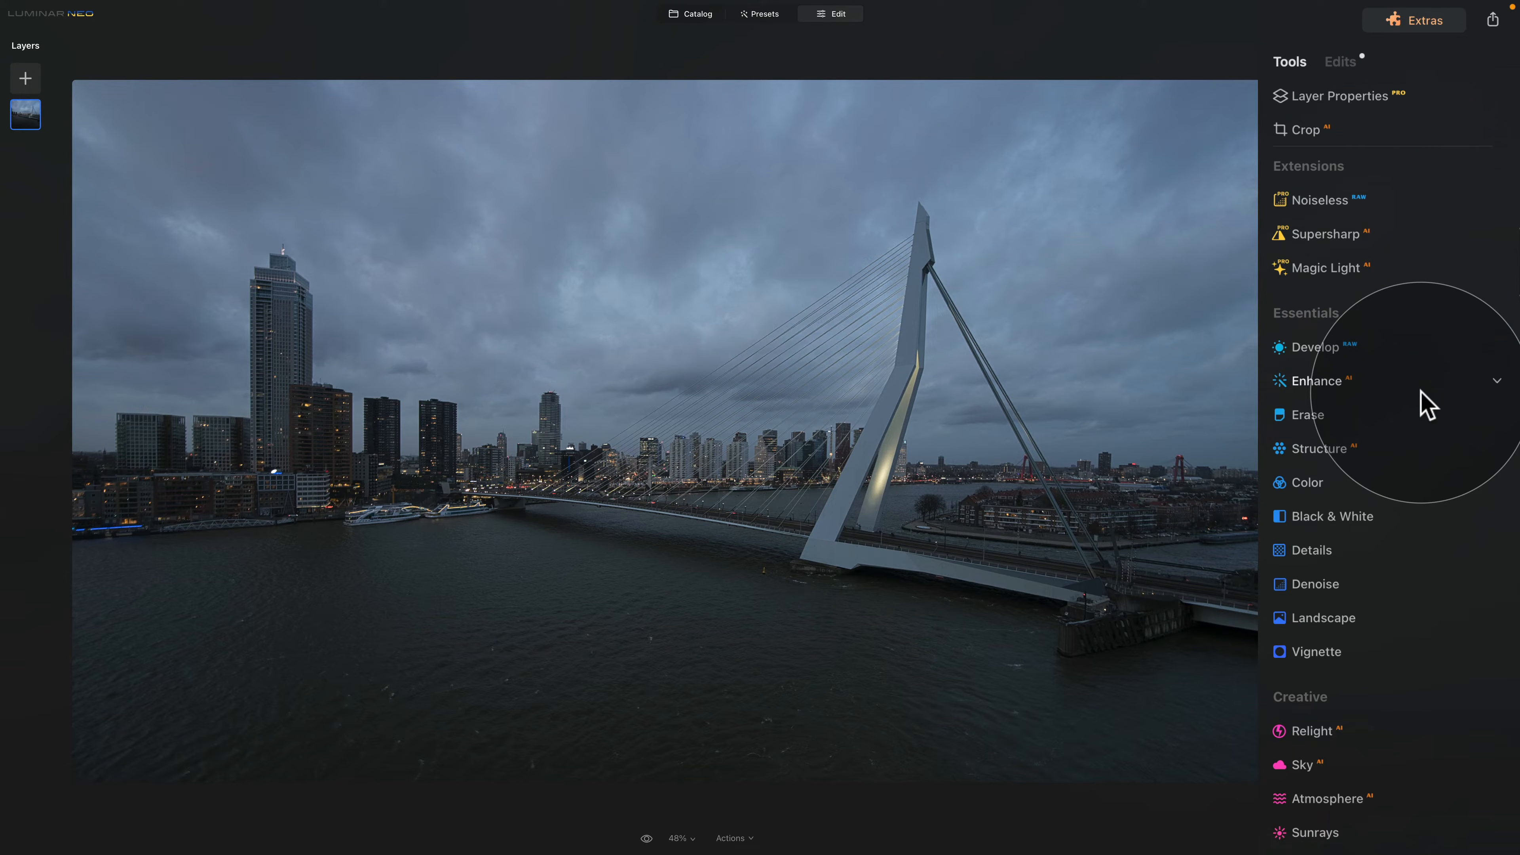
# - Enable Auto Distortion Corrections, Auto Fix Chromatic Aberrations and Auto Defringe in the Develop optics settings
pyautogui.click(1317, 347)
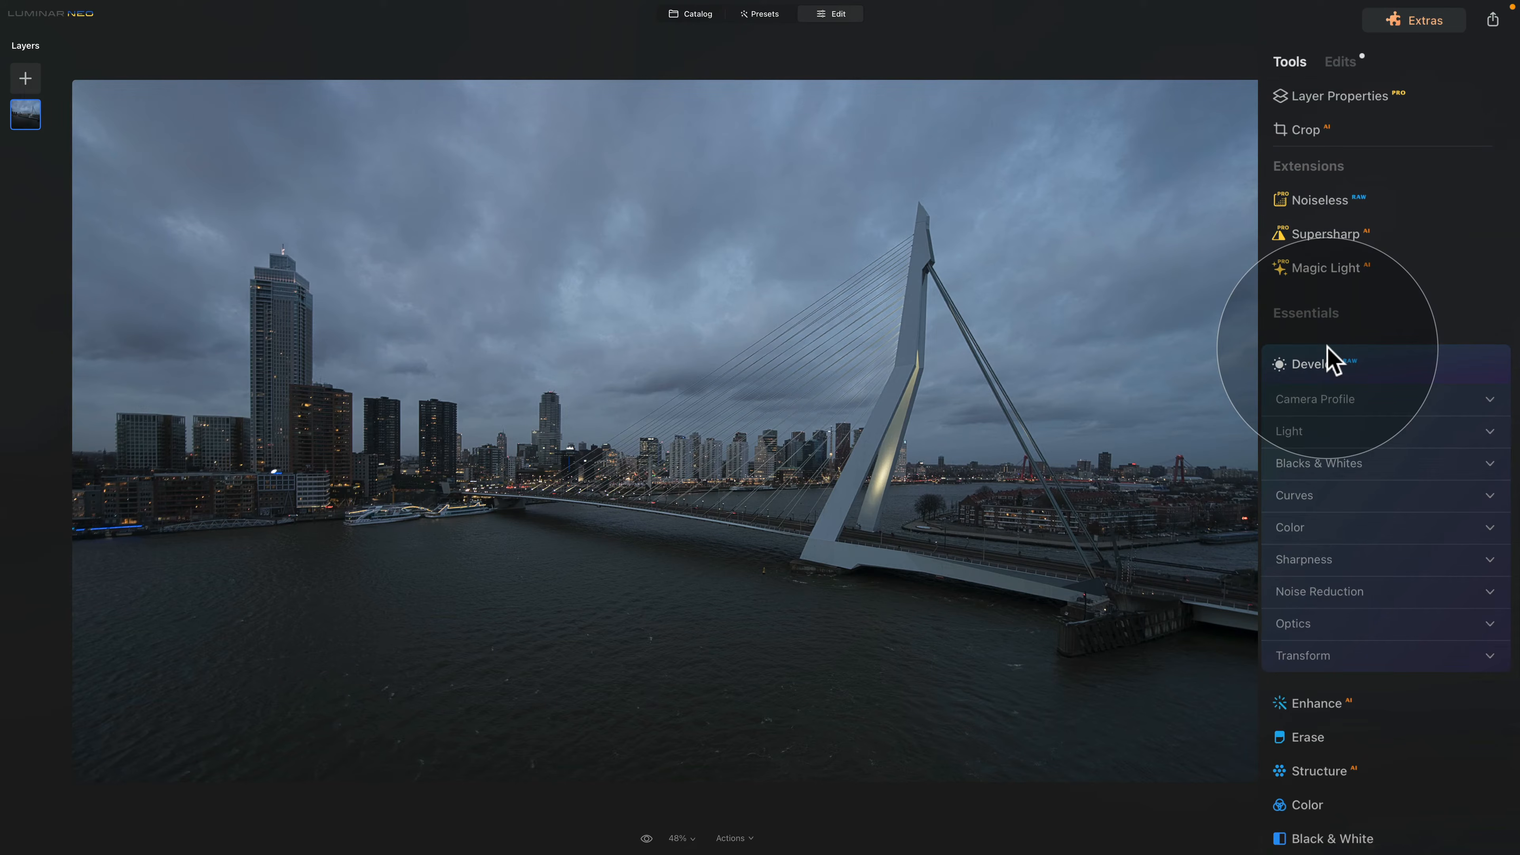
pyautogui.click(1324, 626)
pyautogui.scroll(-4, 1330, 598)
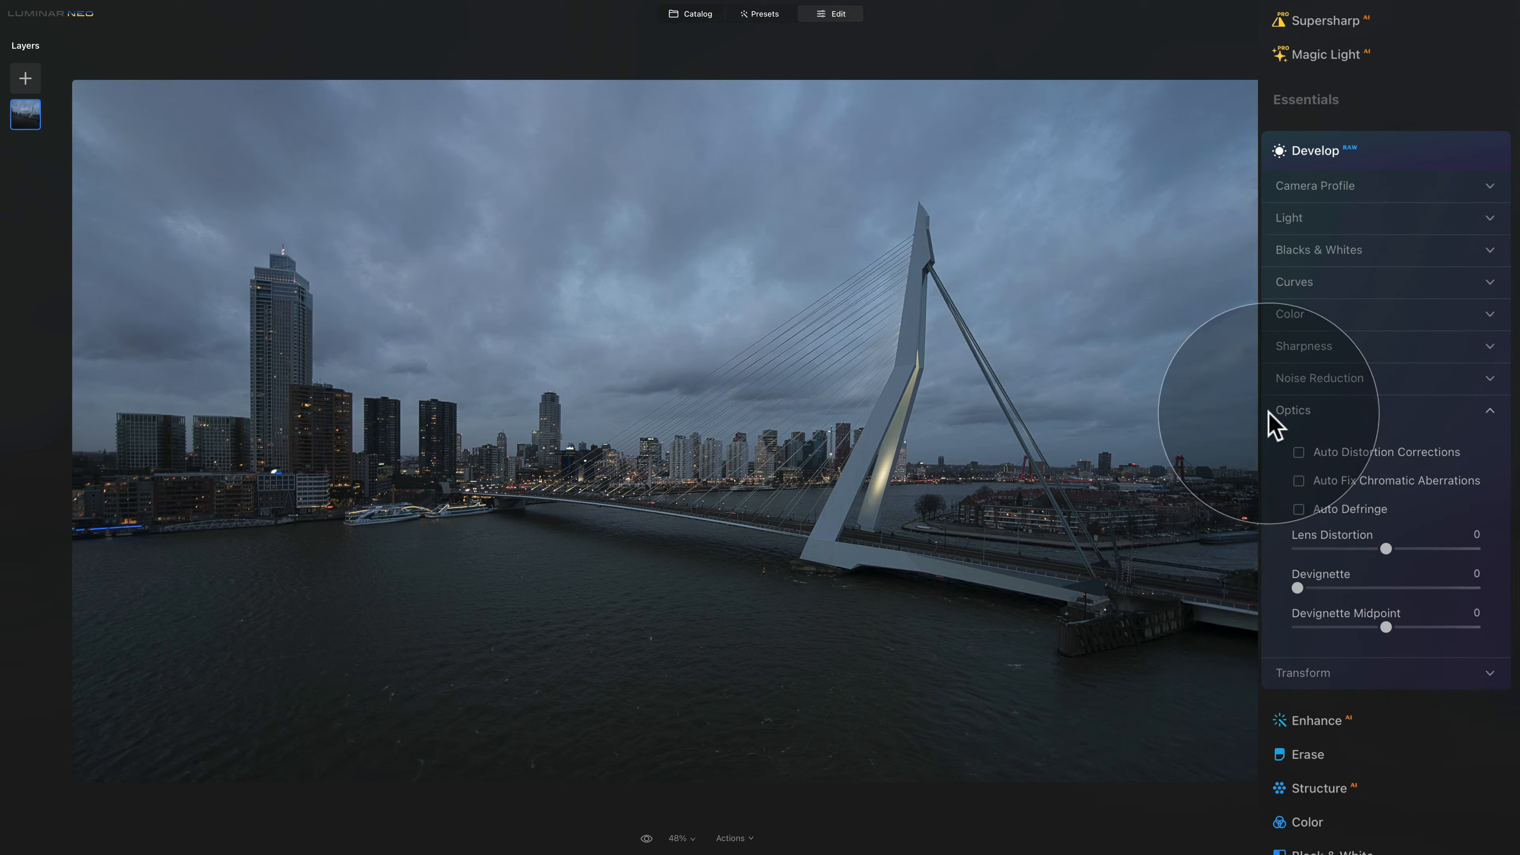
pyautogui.click(1299, 452)
pyautogui.click(1299, 481)
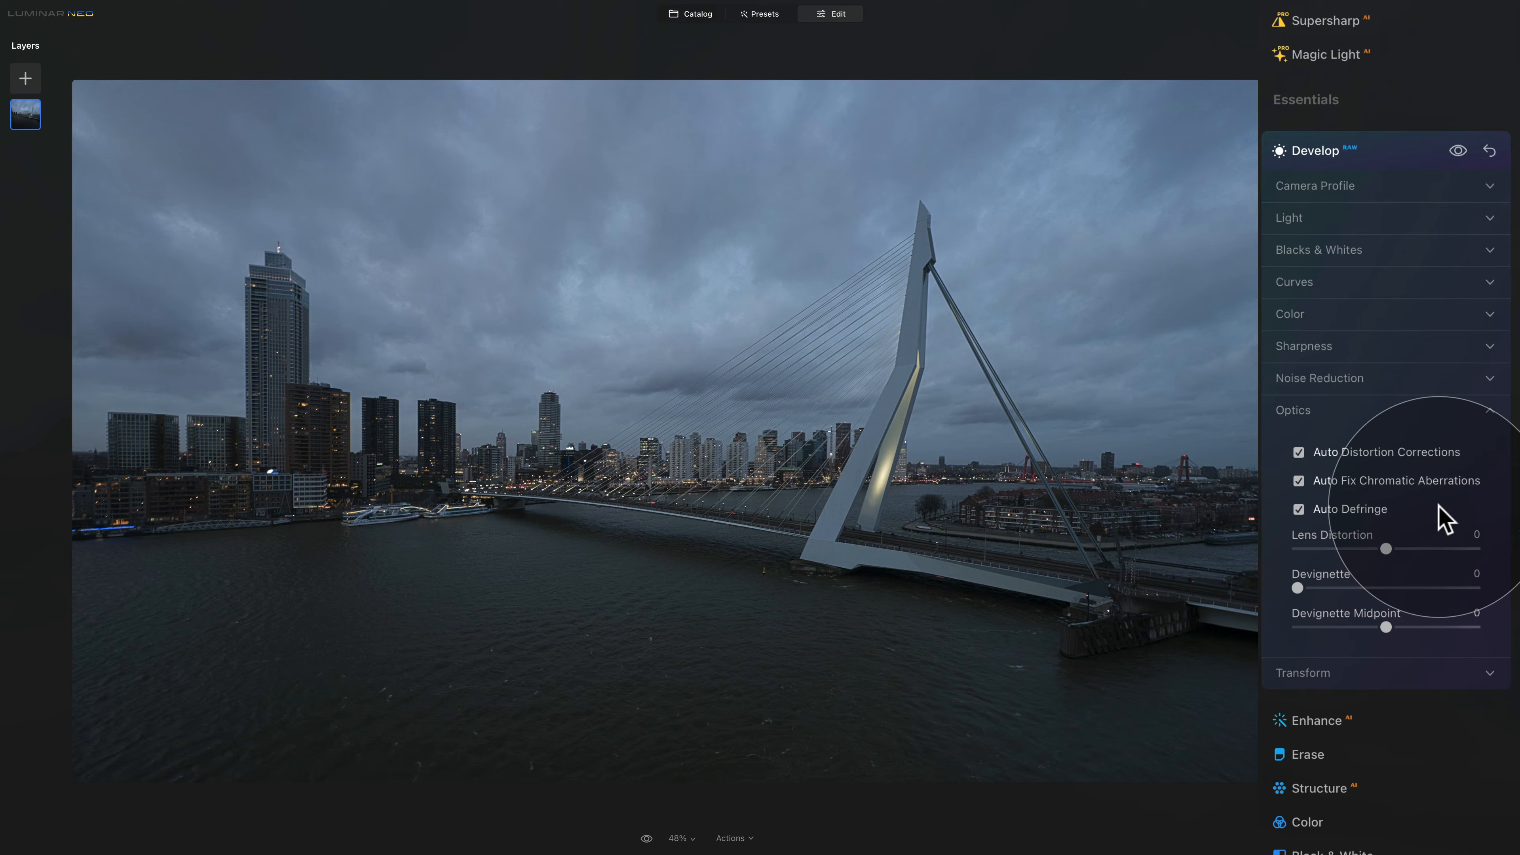
pyautogui.click(1365, 410)
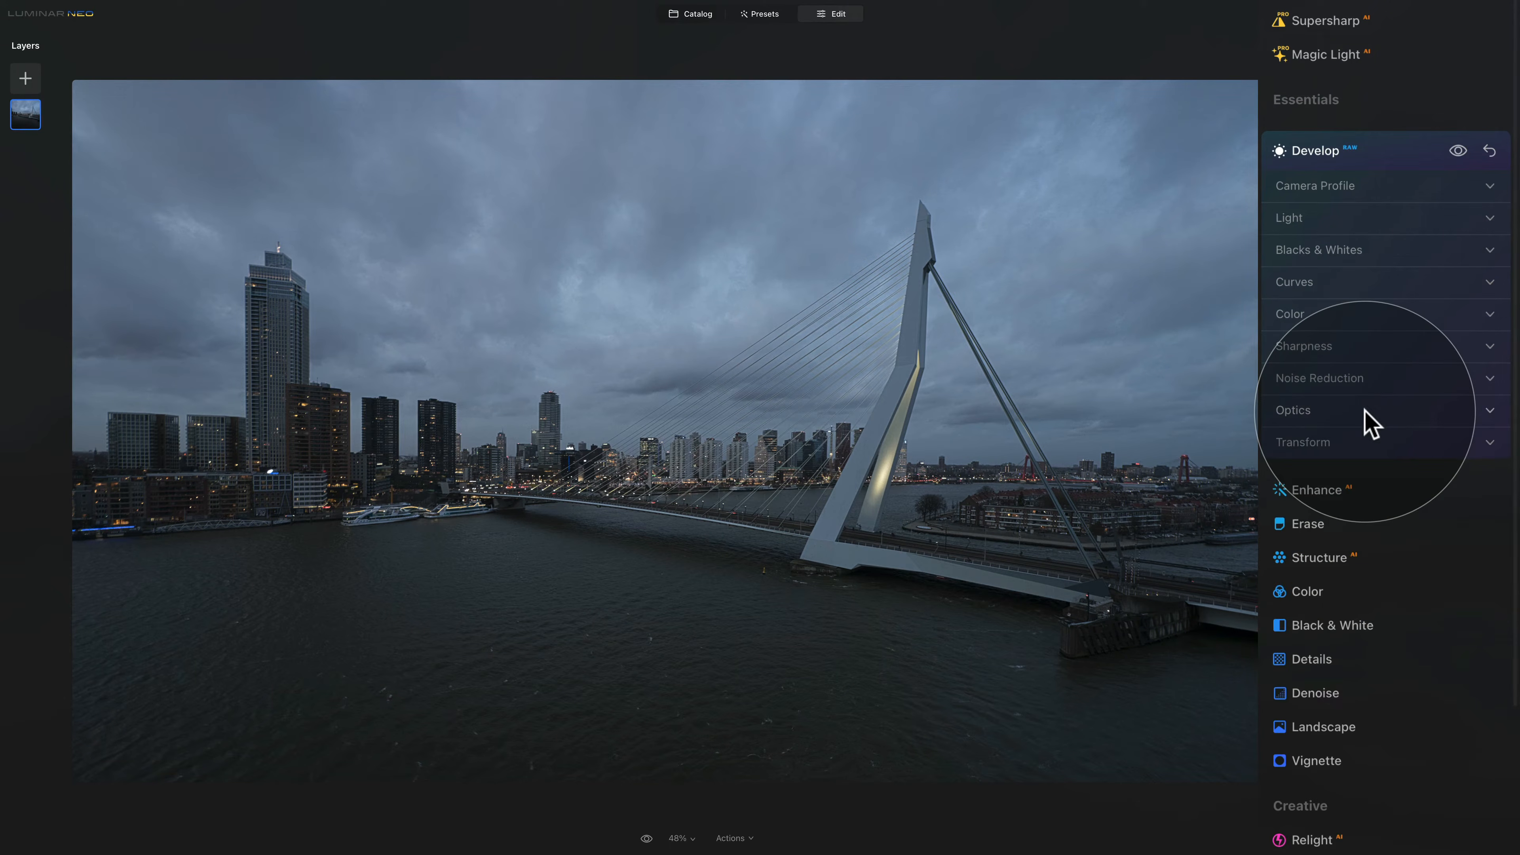
# - Straighten the leaning buildings with a vertical perspective Transform value of -3
pyautogui.click(1373, 444)
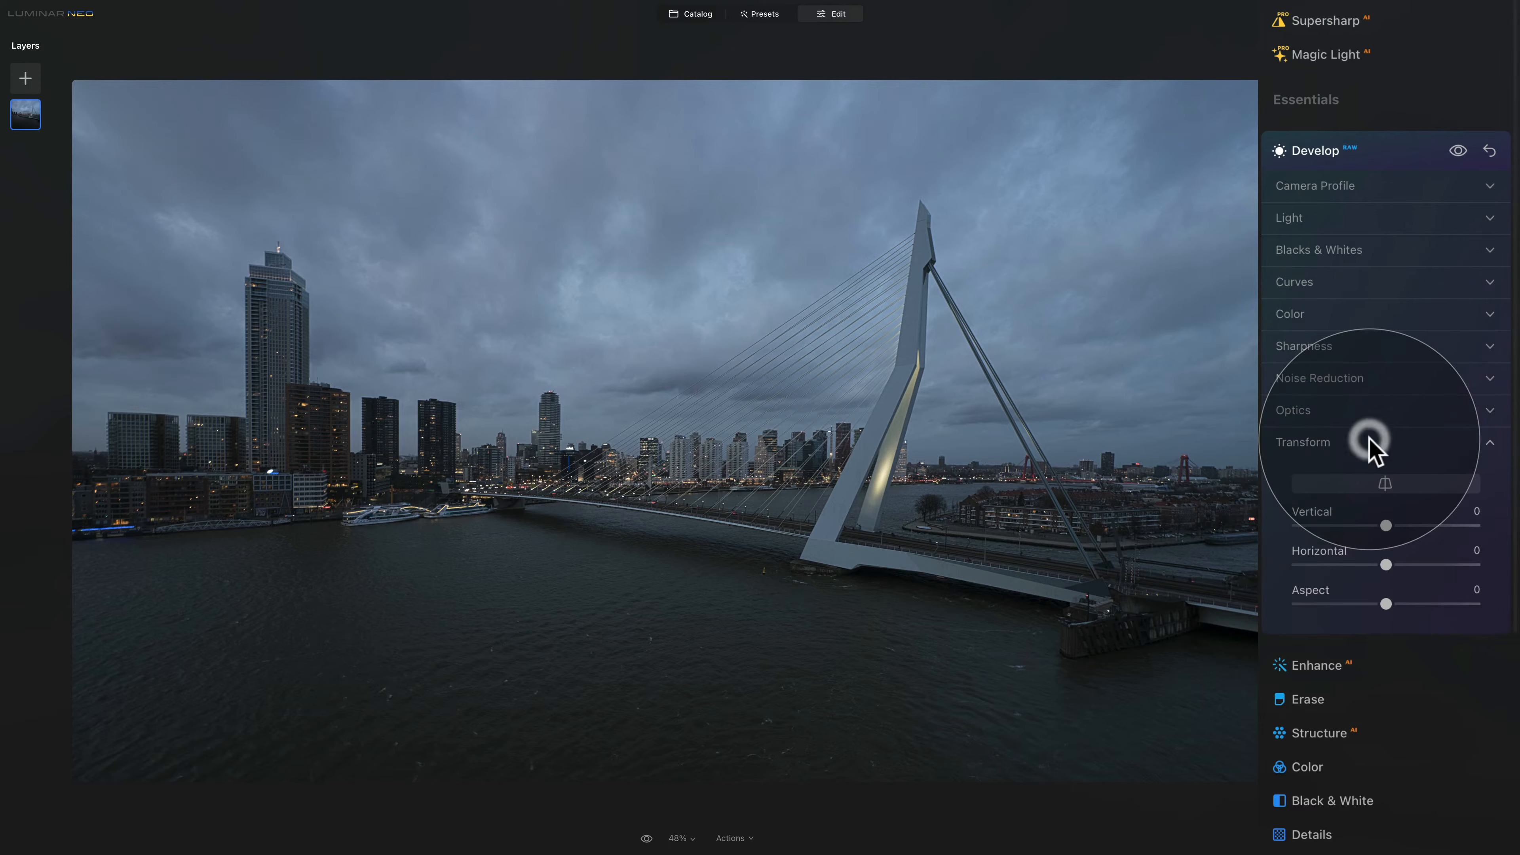
pyautogui.click(1361, 483)
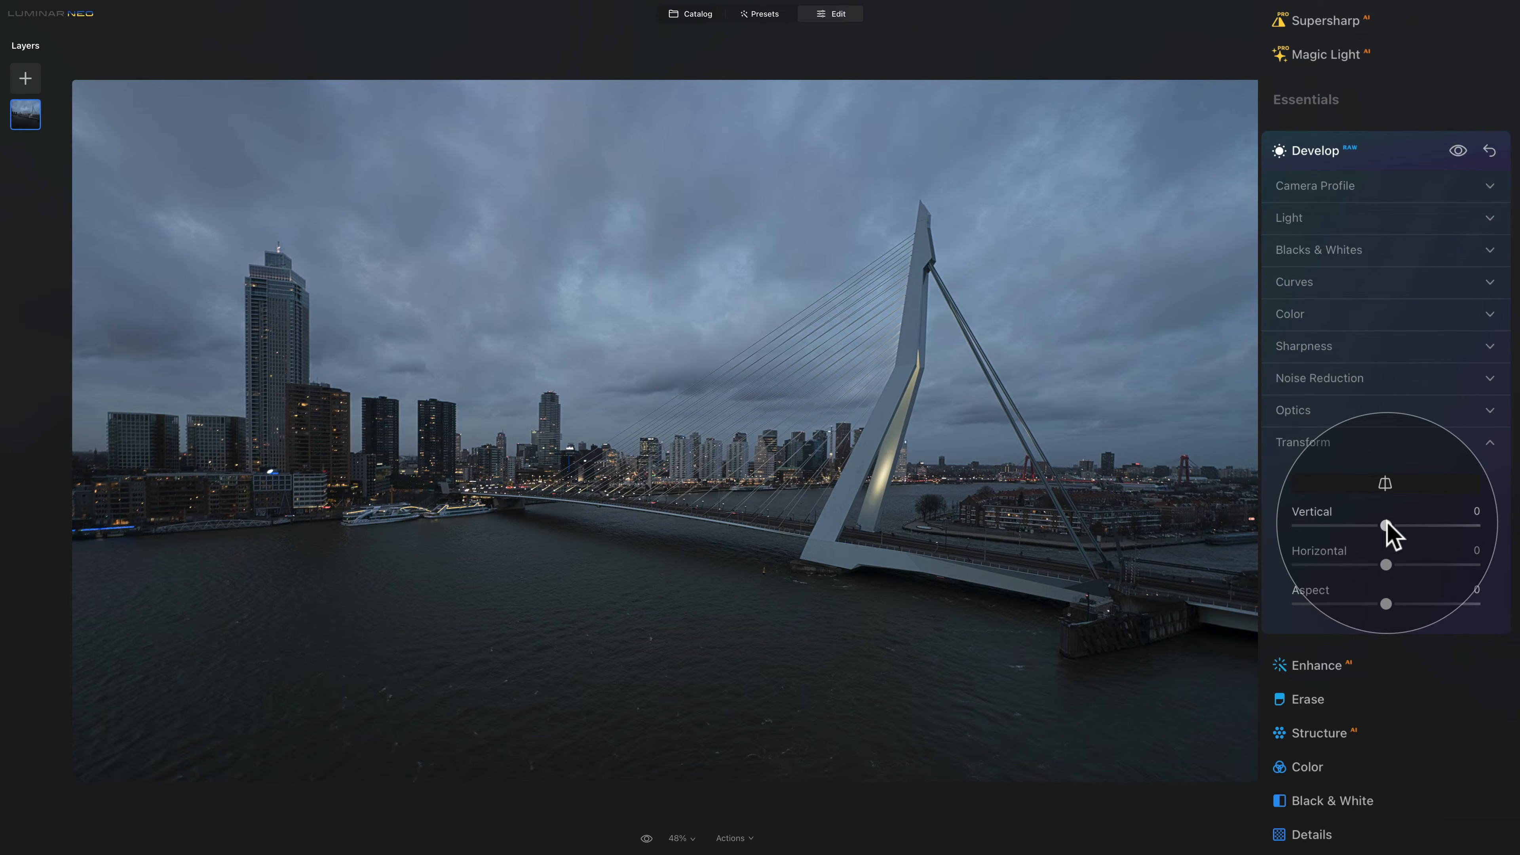
pyautogui.moveTo(1387, 522); pyautogui.dragTo(1408, 525)
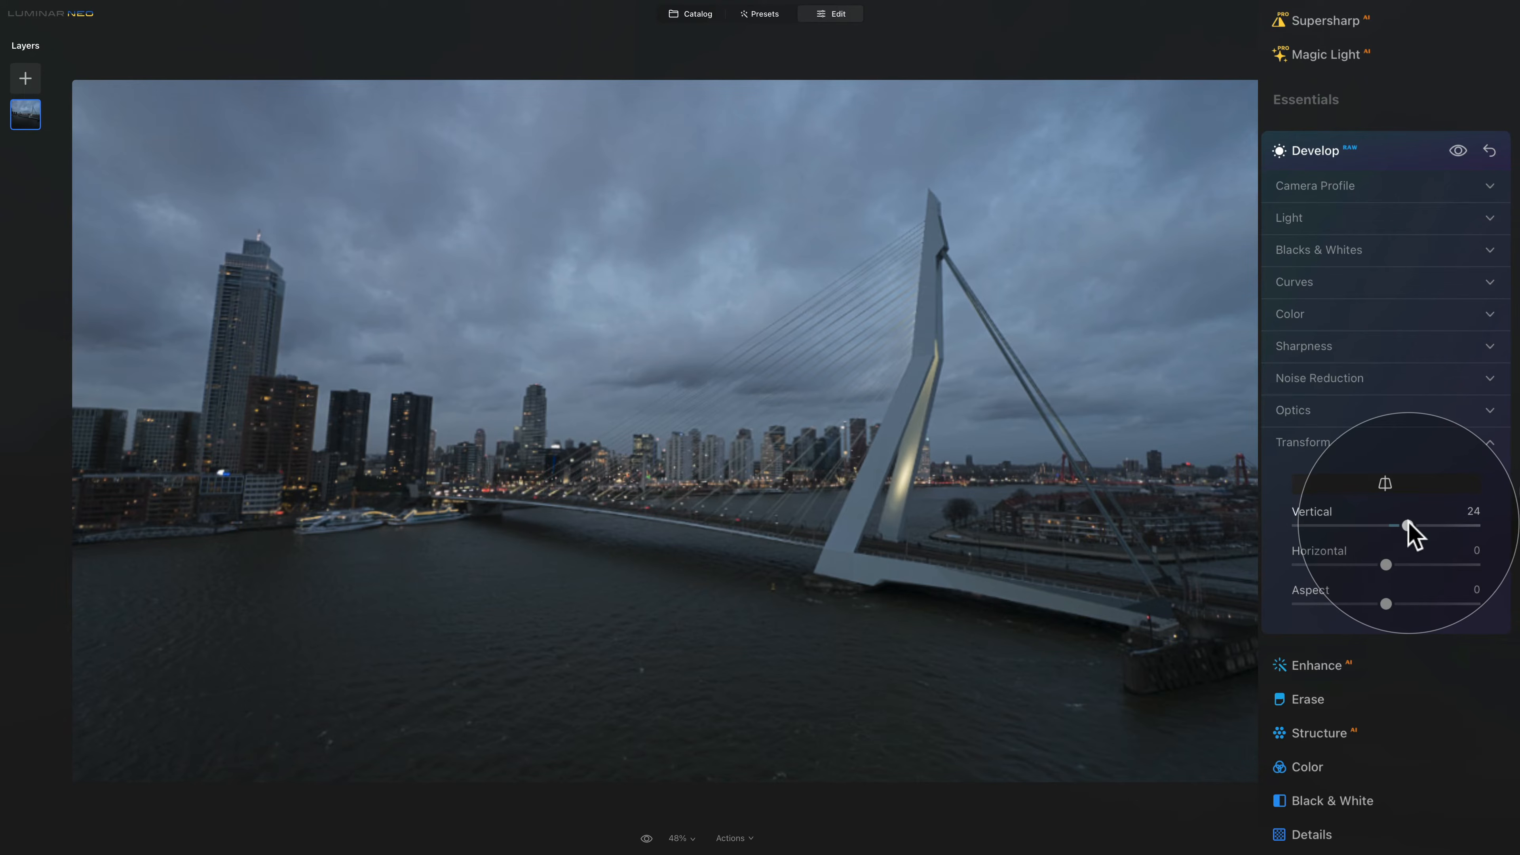
pyautogui.moveTo(1408, 525); pyautogui.dragTo(1382, 526)
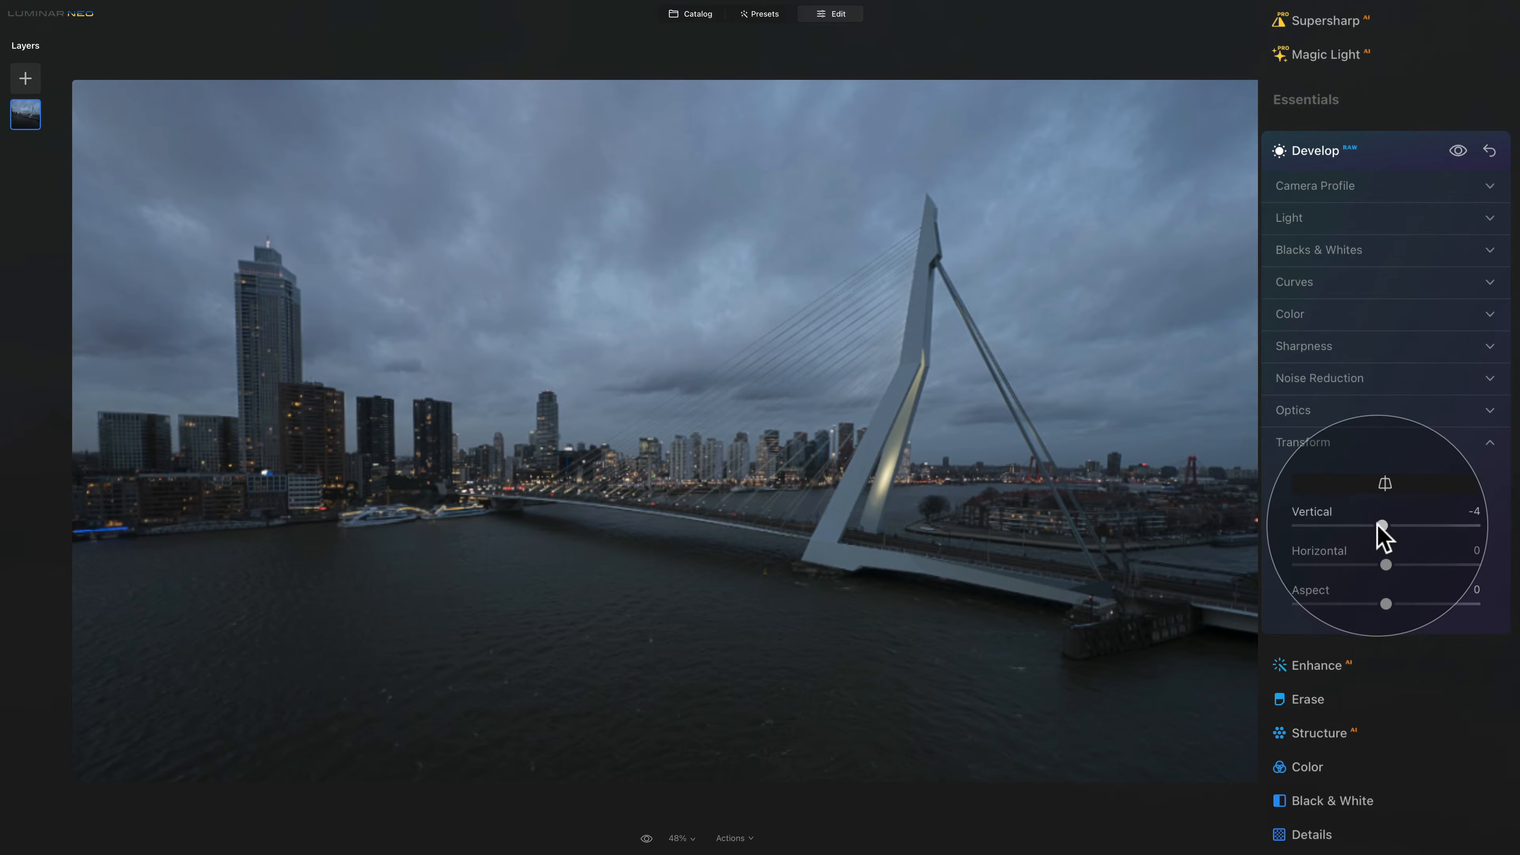
pyautogui.click(1381, 526)
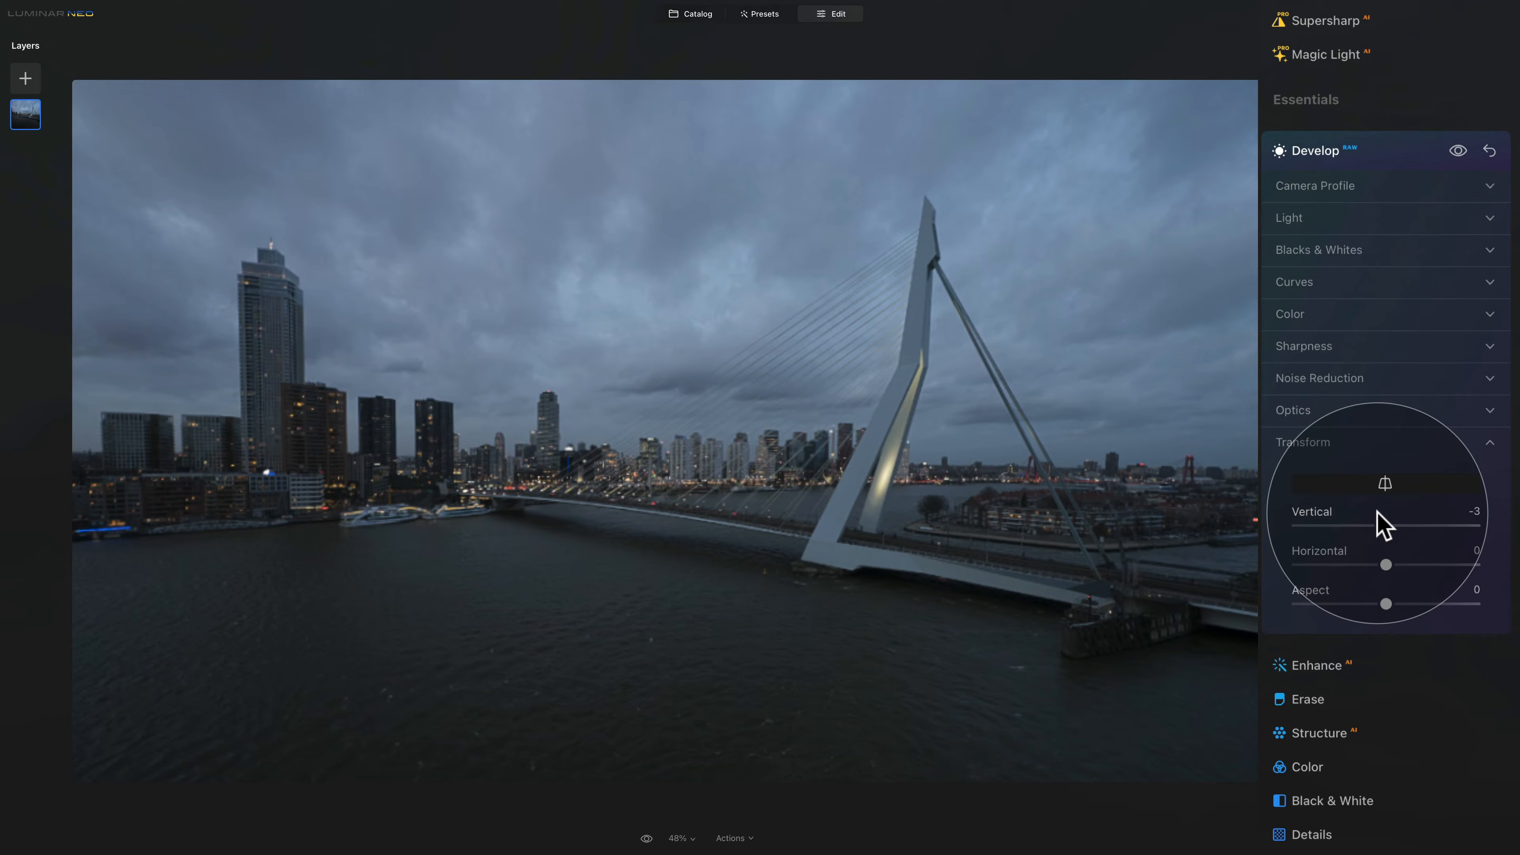
pyautogui.click(1361, 442)
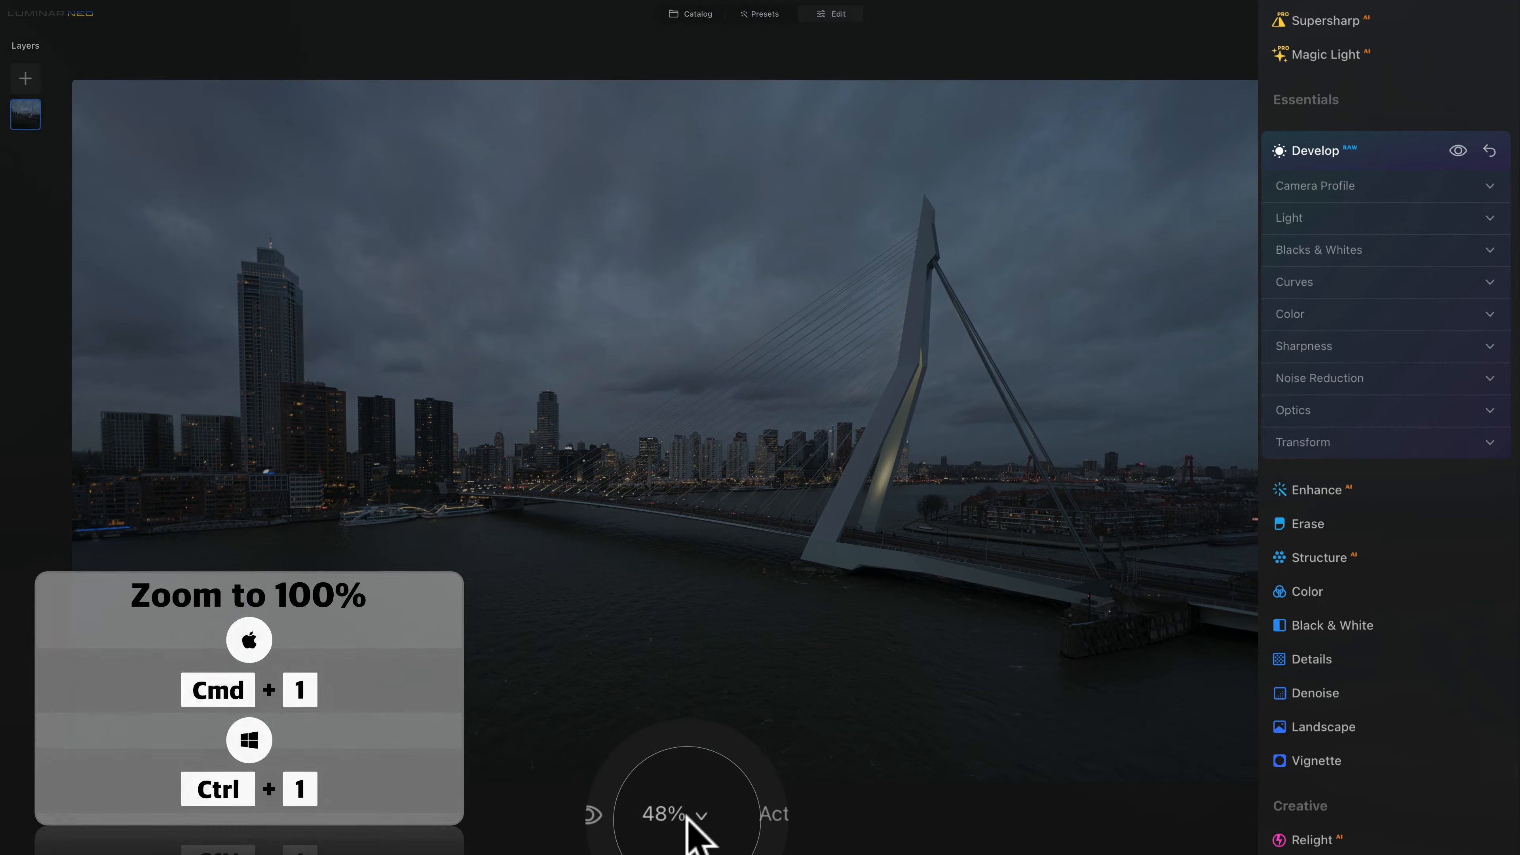
# - Inspect the sky and the tall buildings at 100% zoom
pyautogui.click(689, 815)
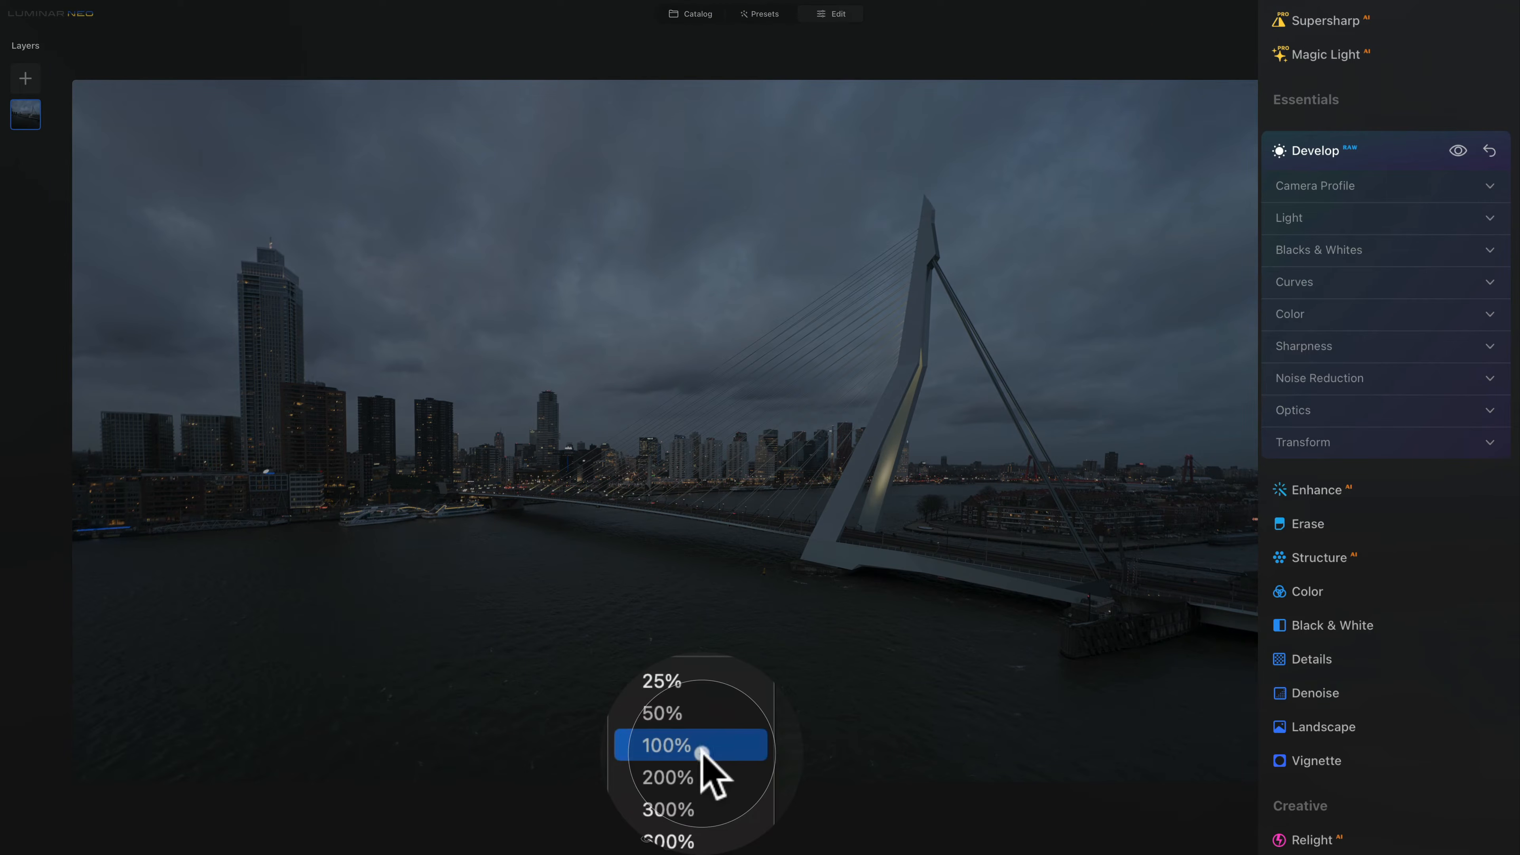
pyautogui.click(702, 748)
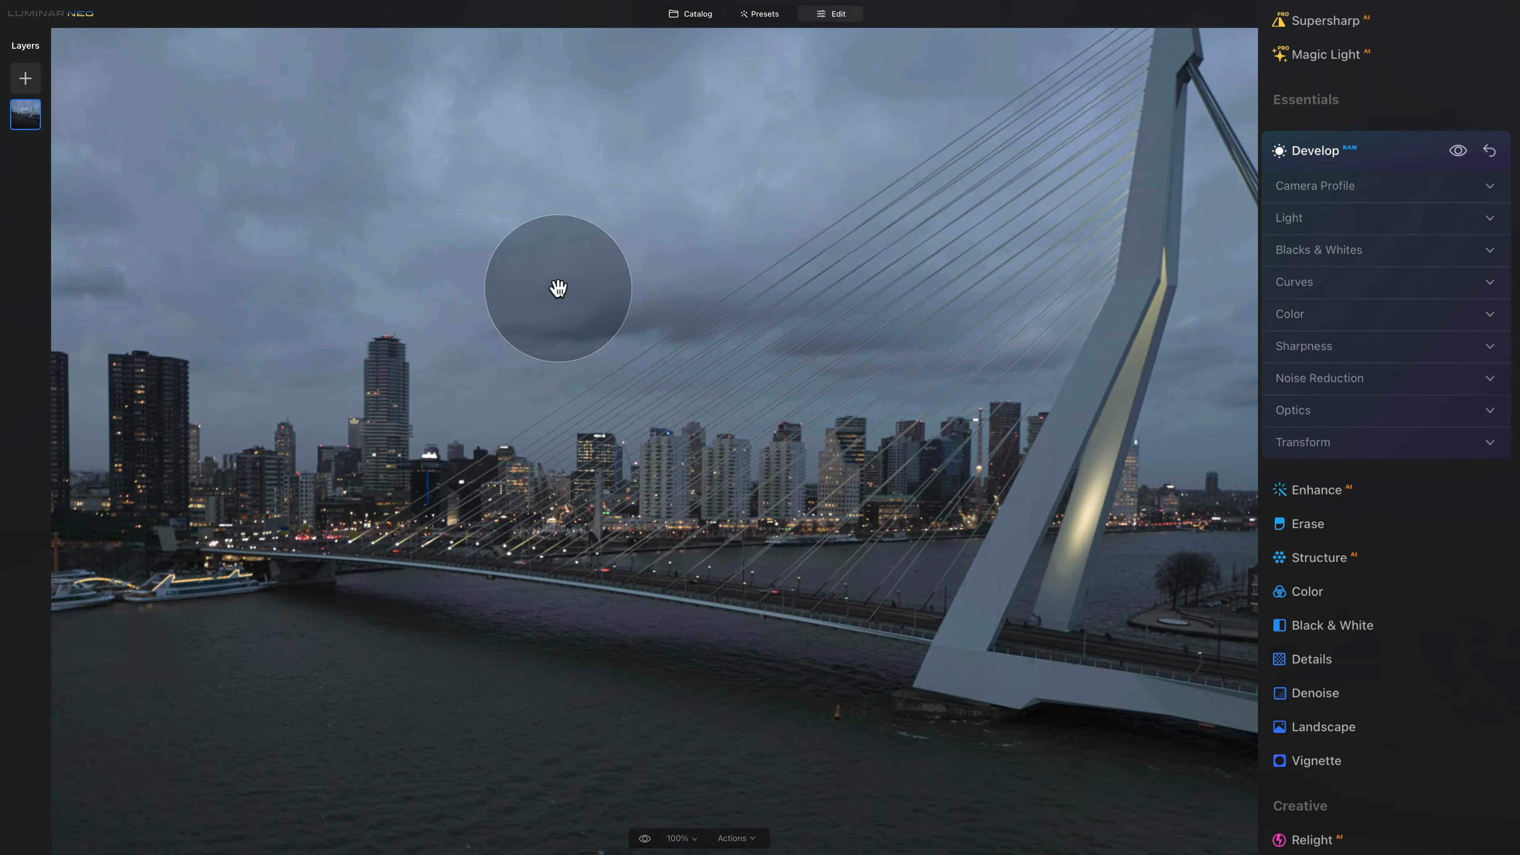
pyautogui.moveTo(462, 248); pyautogui.dragTo(1055, 473)
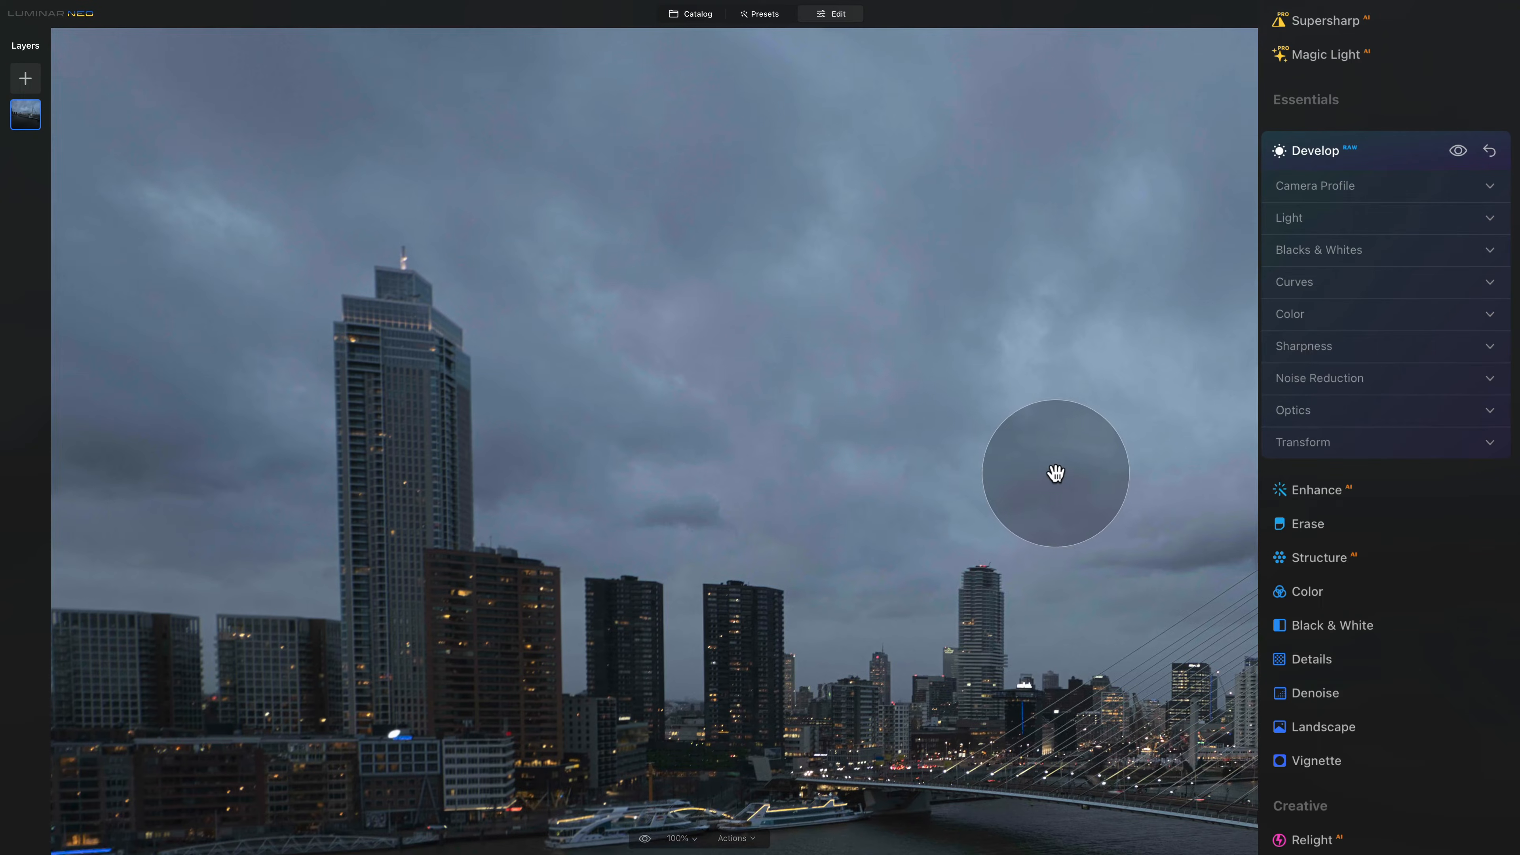
pyautogui.moveTo(730, 305); pyautogui.dragTo(723, 344)
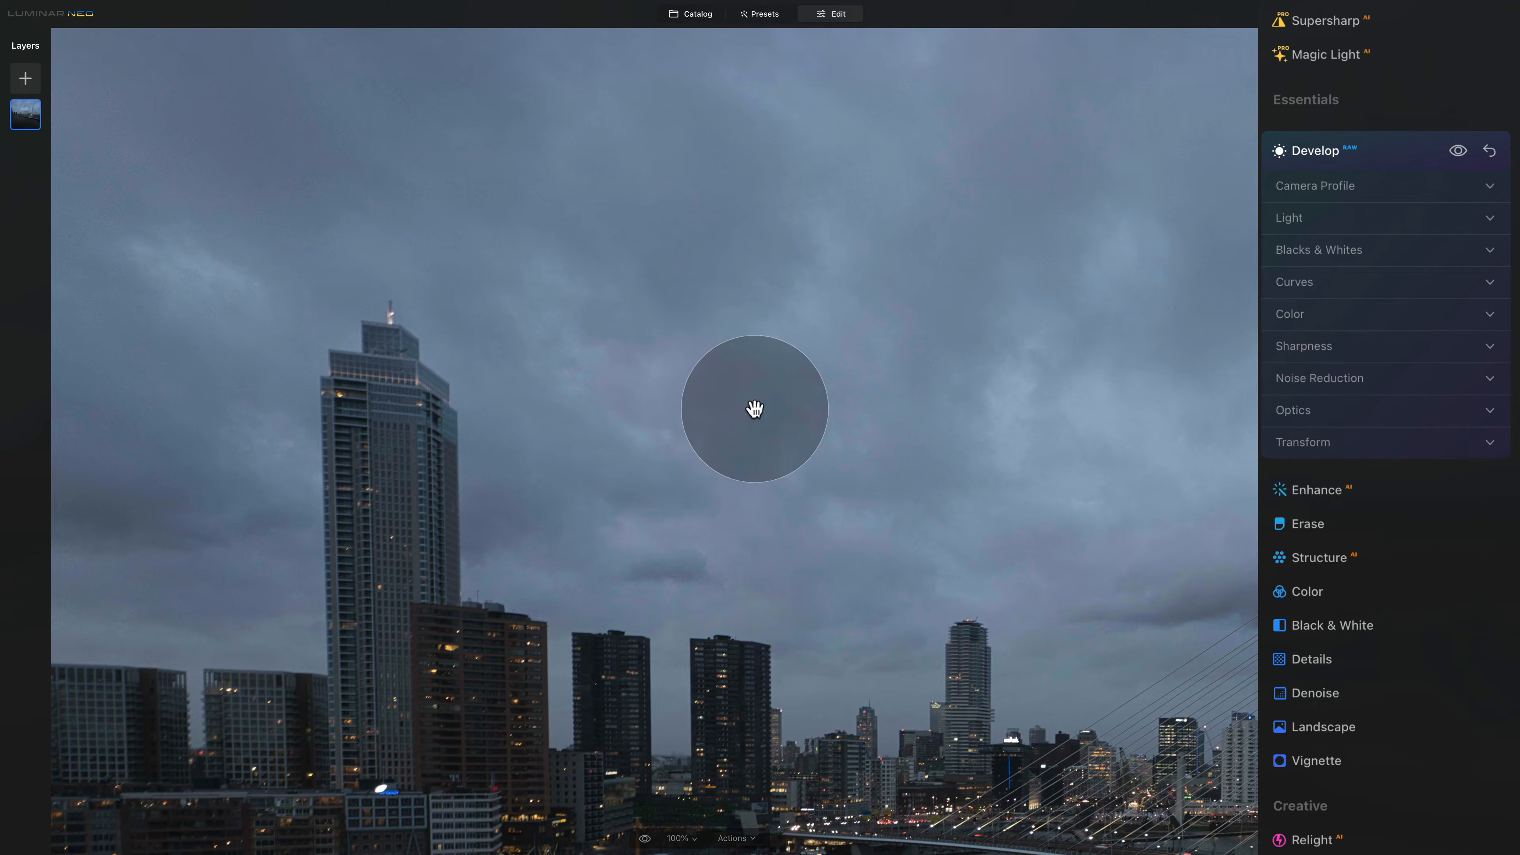
# - Reduce the photo's noise with a Luminosity noise reduction value of 20
pyautogui.moveTo(813, 527); pyautogui.dragTo(805, 479)
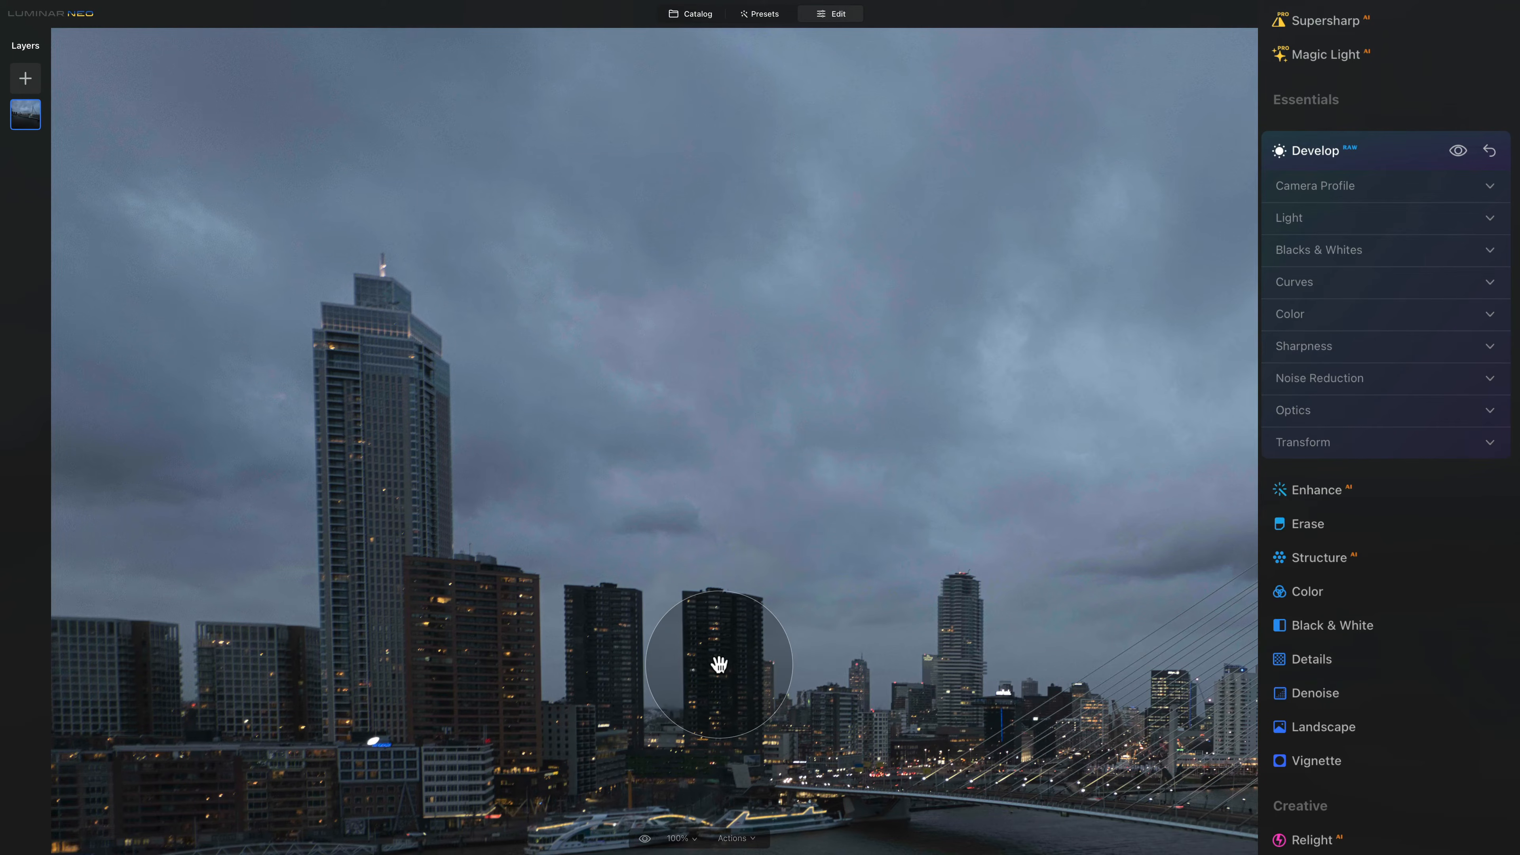
pyautogui.click(789, 523)
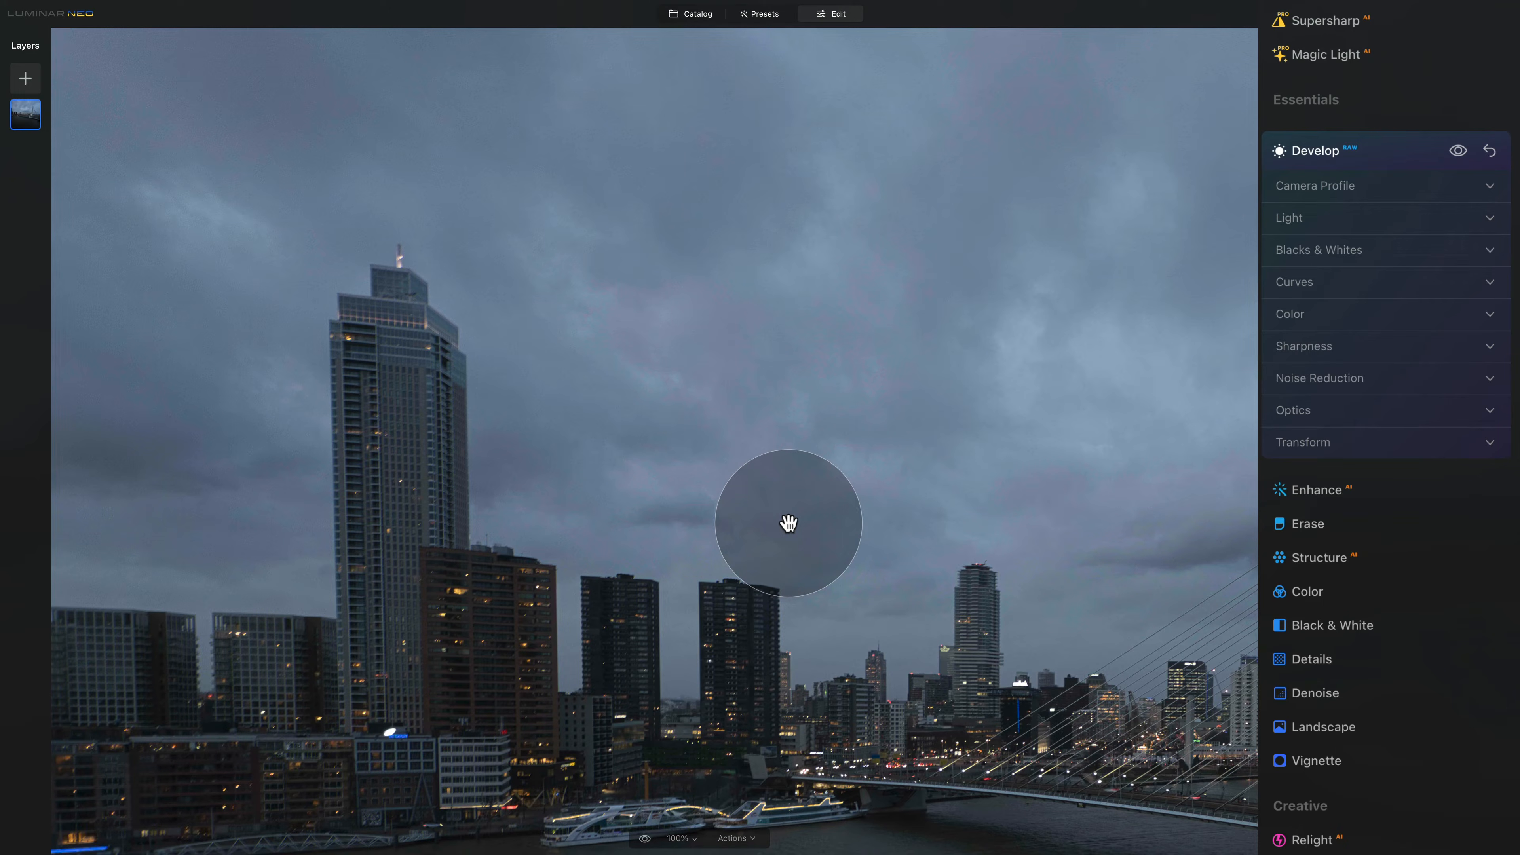
pyautogui.click(1341, 381)
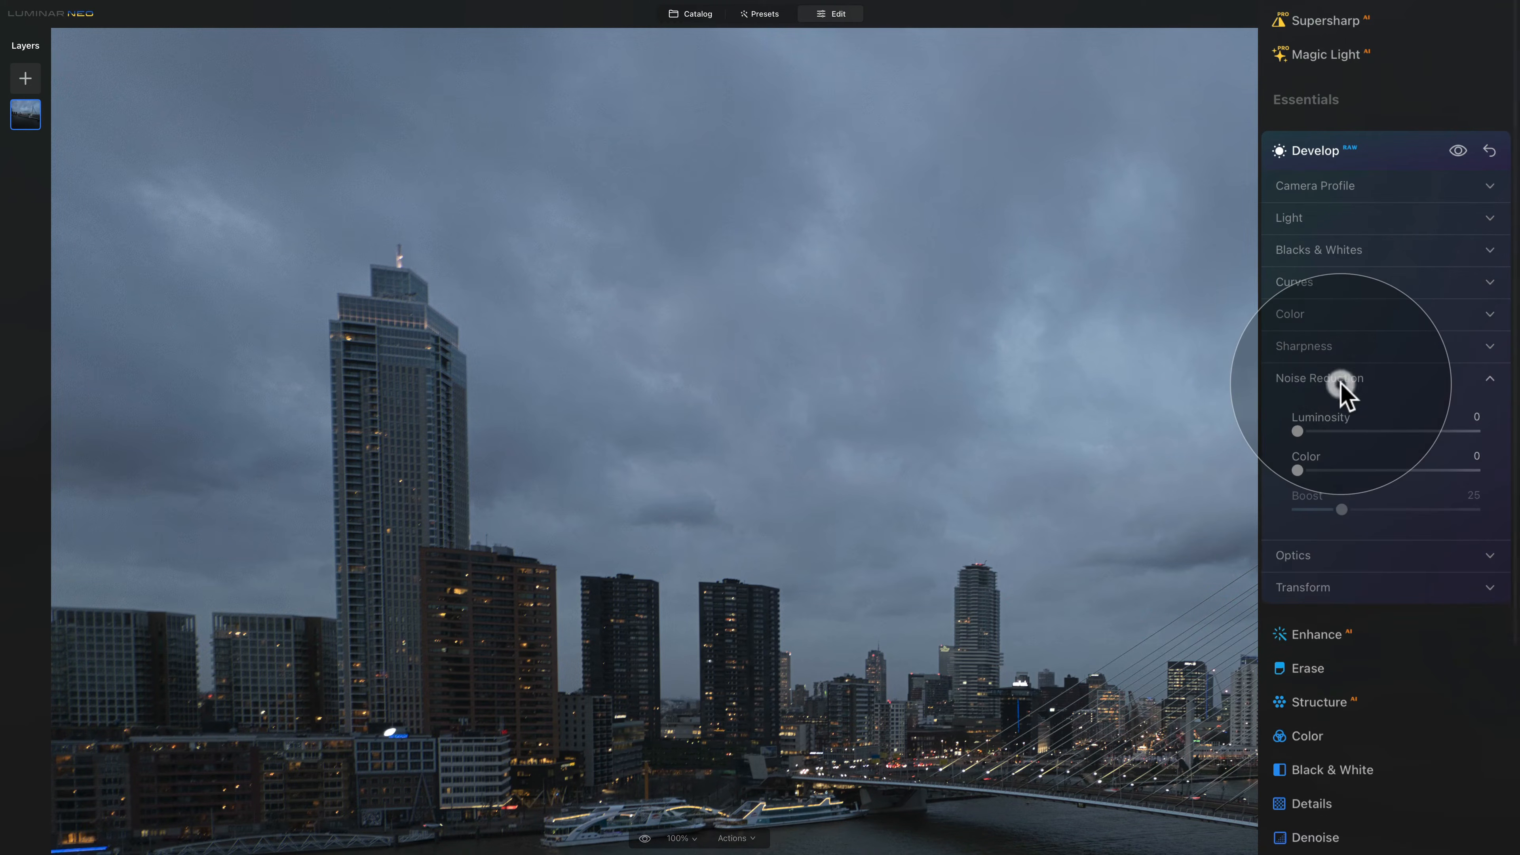
pyautogui.click(1338, 346)
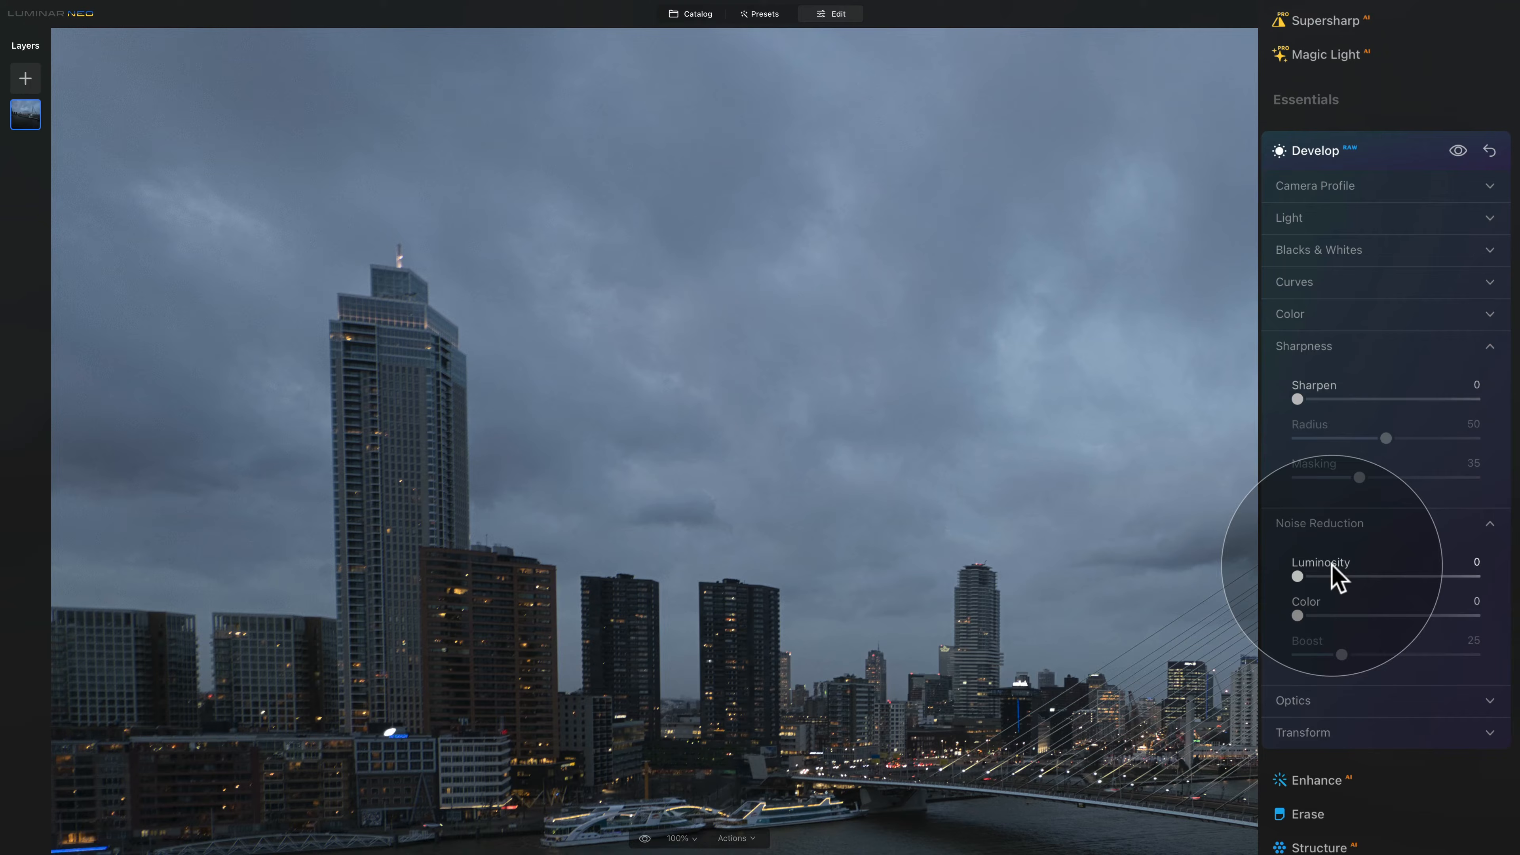
pyautogui.moveTo(1299, 577); pyautogui.dragTo(1339, 575)
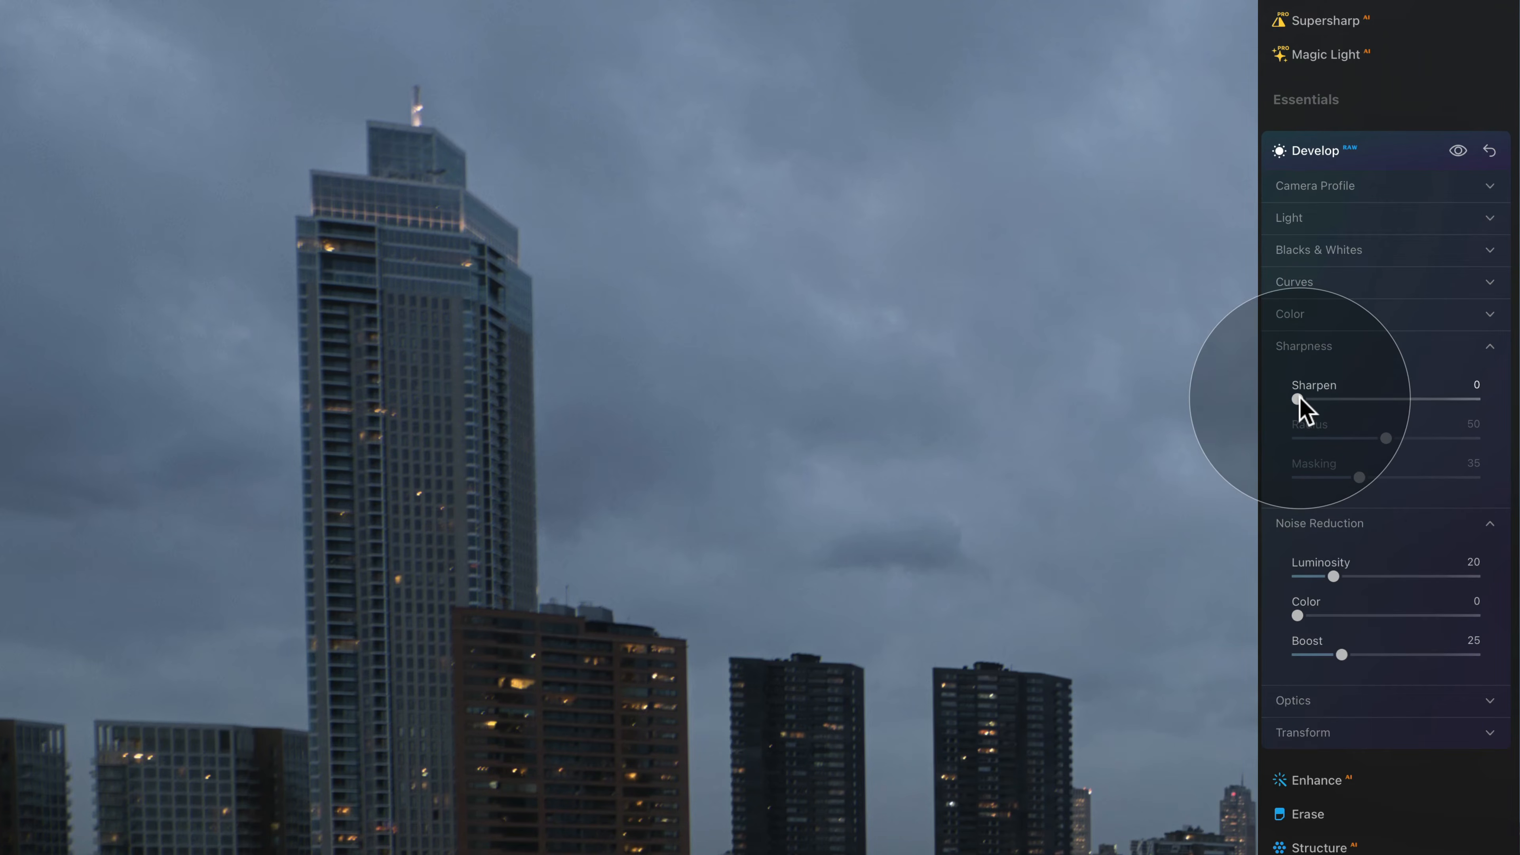
# - Sharpen the photo with Sharpen at 80 and Masking at 75
pyautogui.moveTo(1298, 400); pyautogui.dragTo(1456, 410)
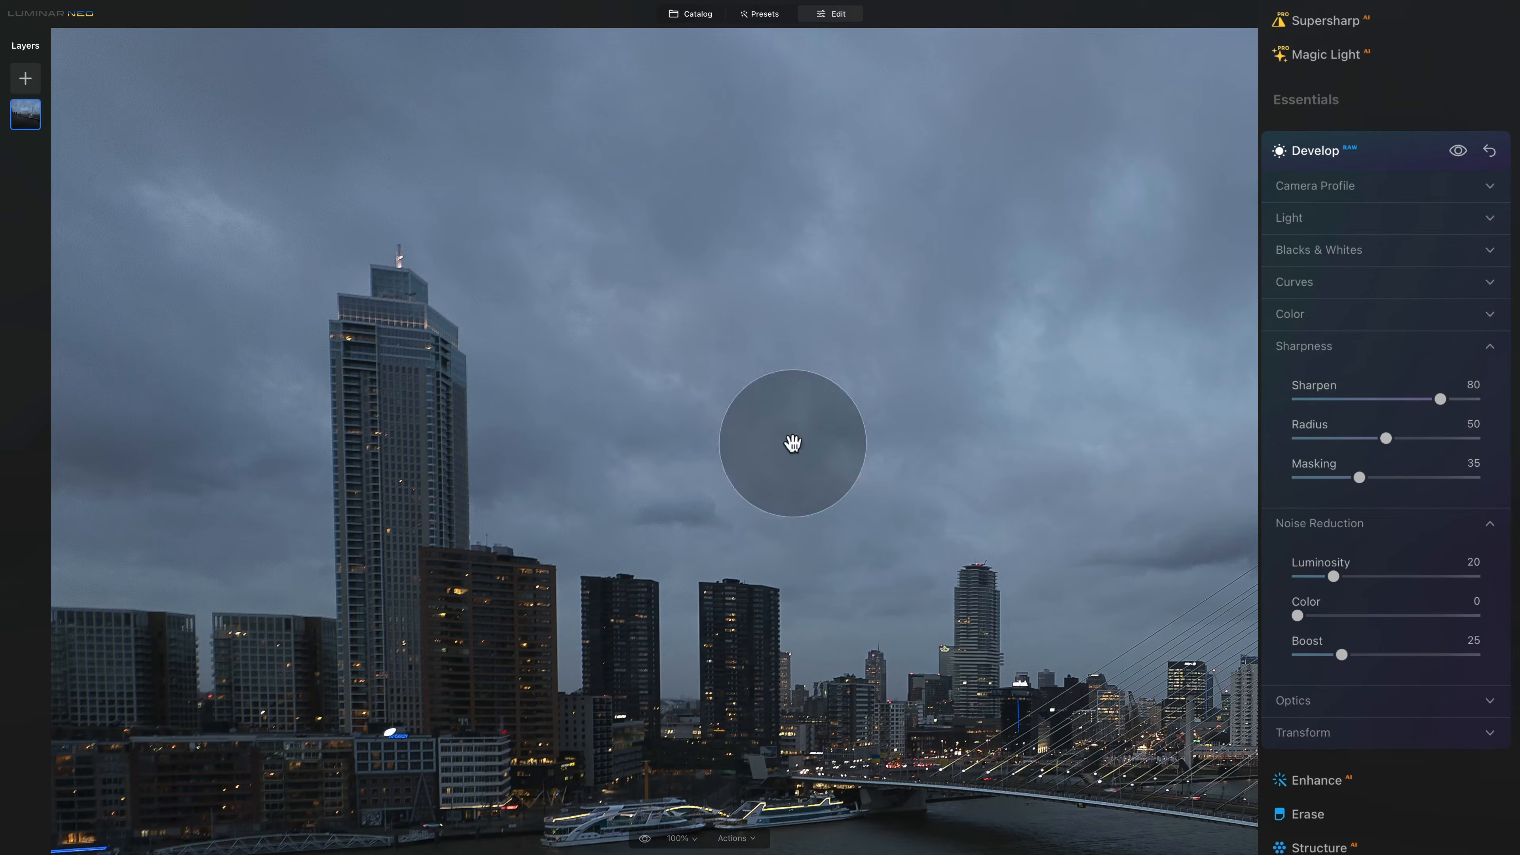
pyautogui.moveTo(1339, 469); pyautogui.dragTo(1435, 492)
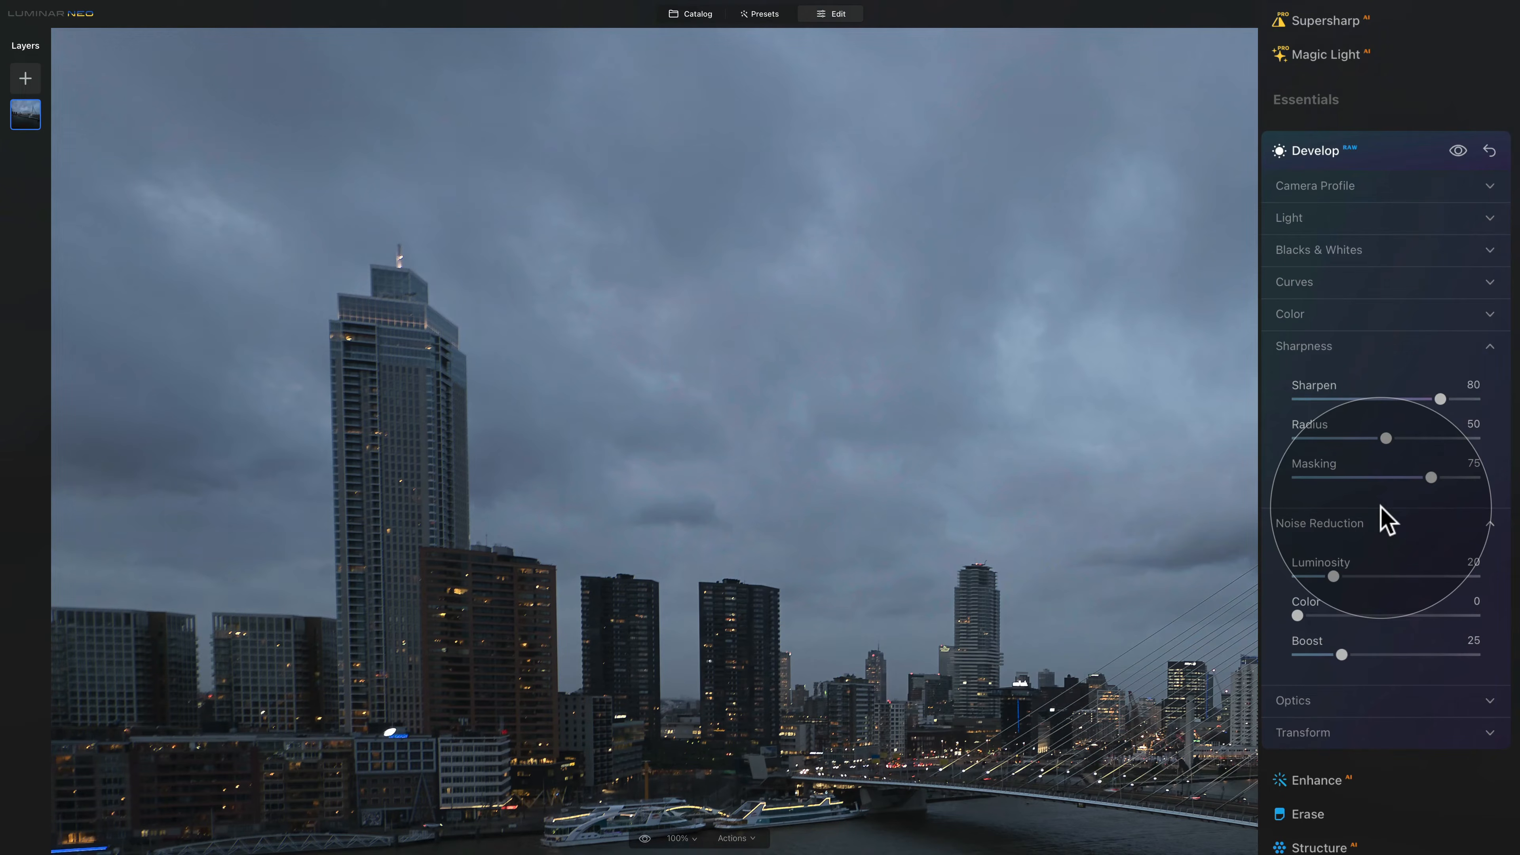
pyautogui.click(1349, 523)
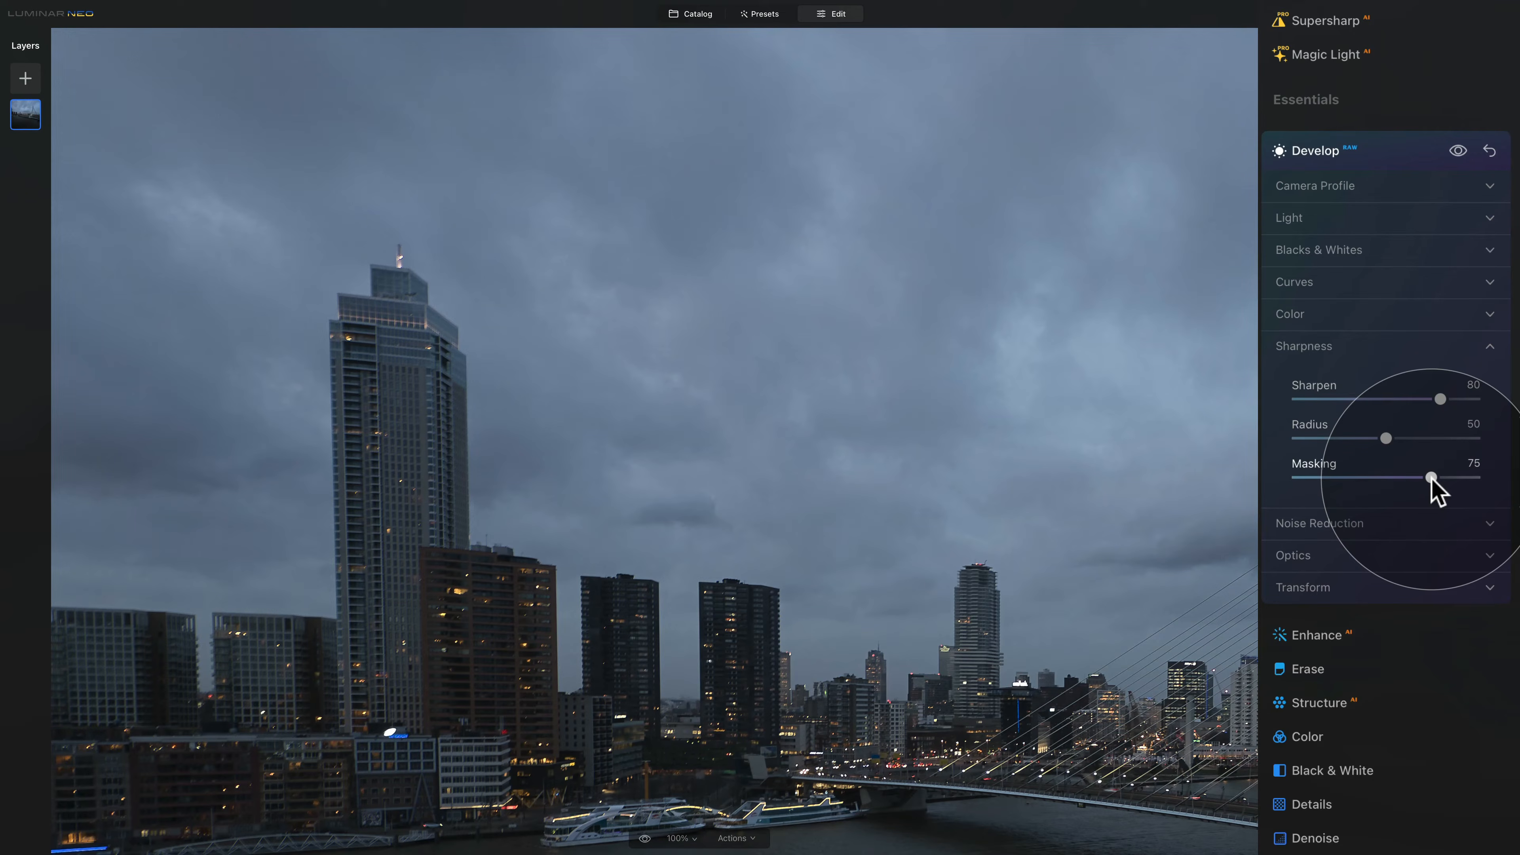
pyautogui.click(1375, 346)
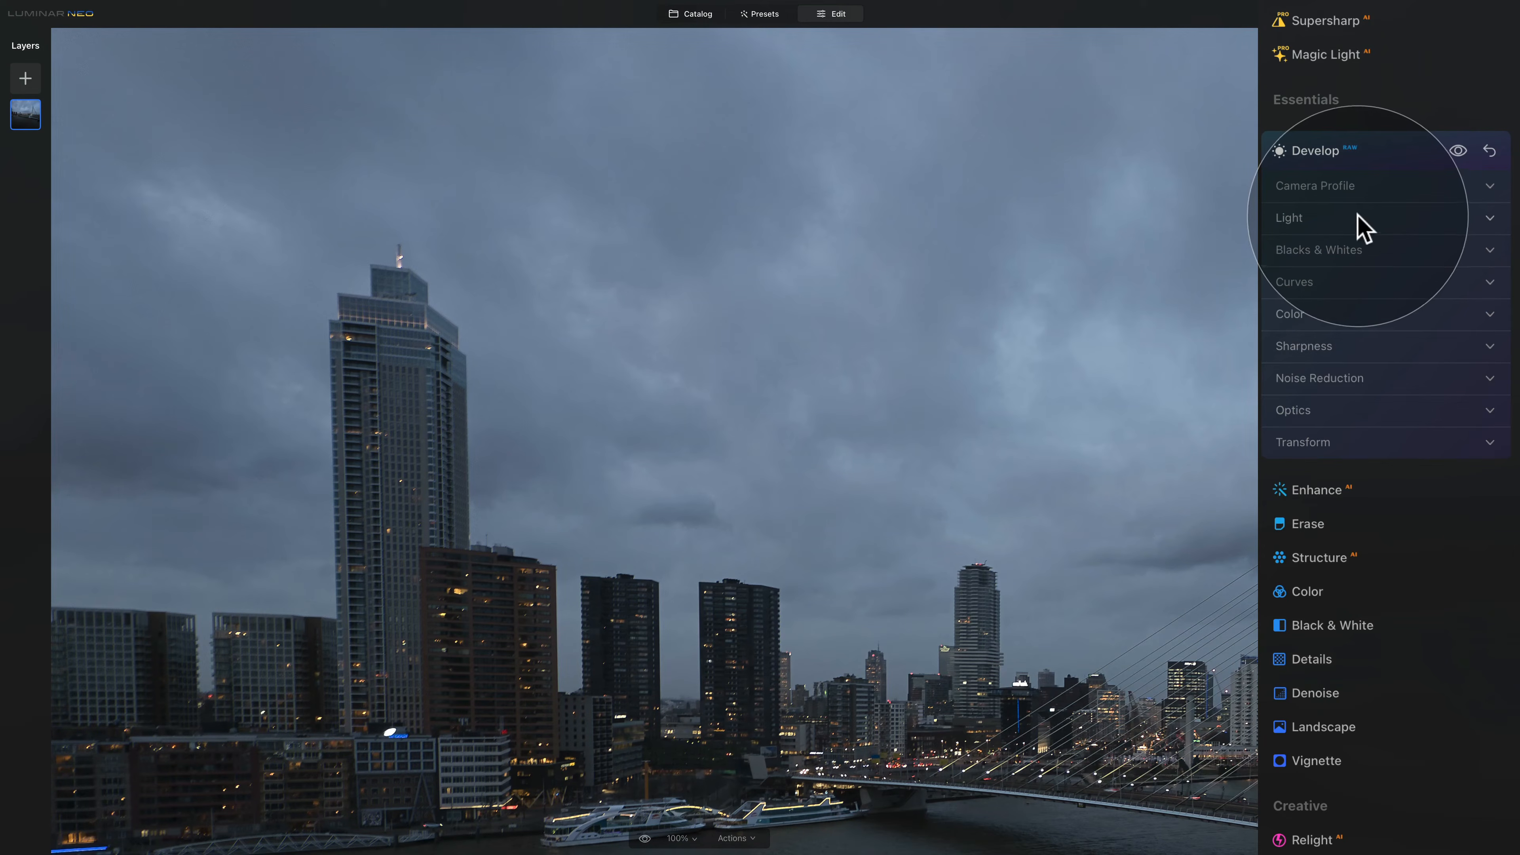
# - Review the camera profiles available for the RAW file, keeping Luminar Default
pyautogui.click(1356, 188)
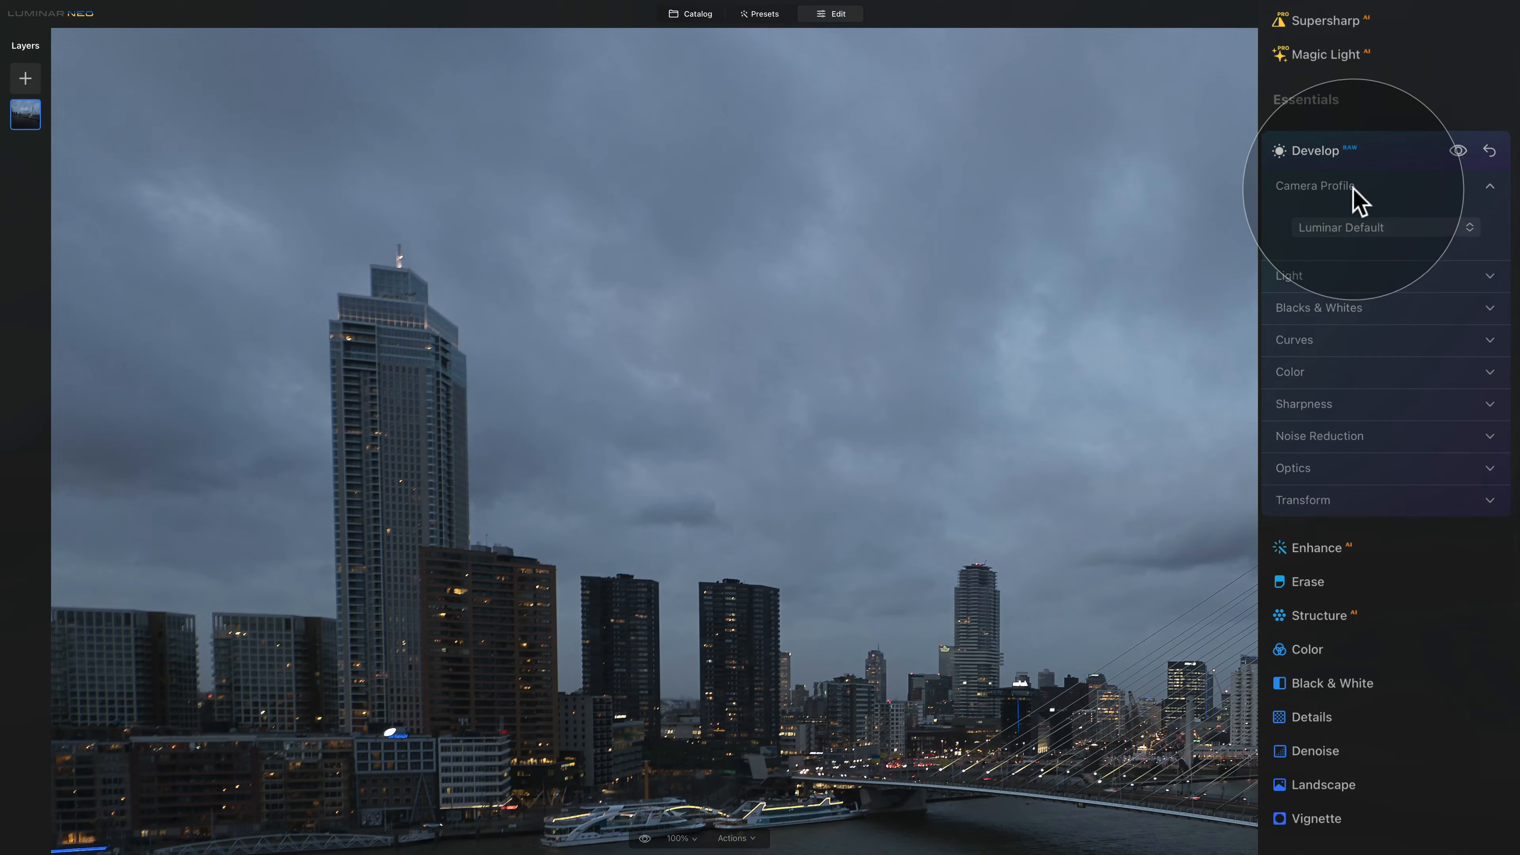
pyautogui.click(1423, 228)
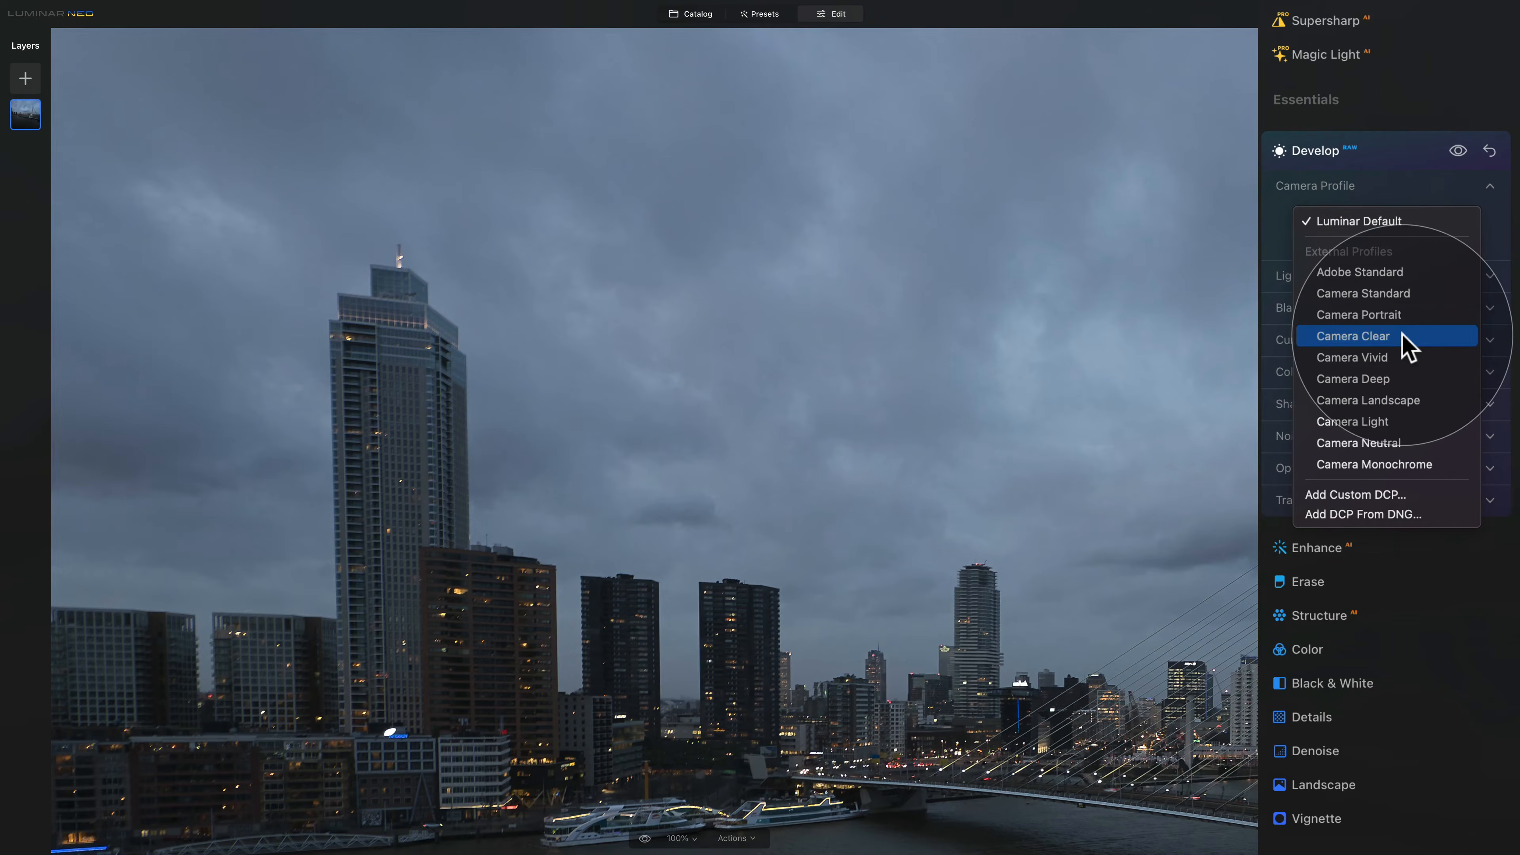
pyautogui.click(1412, 187)
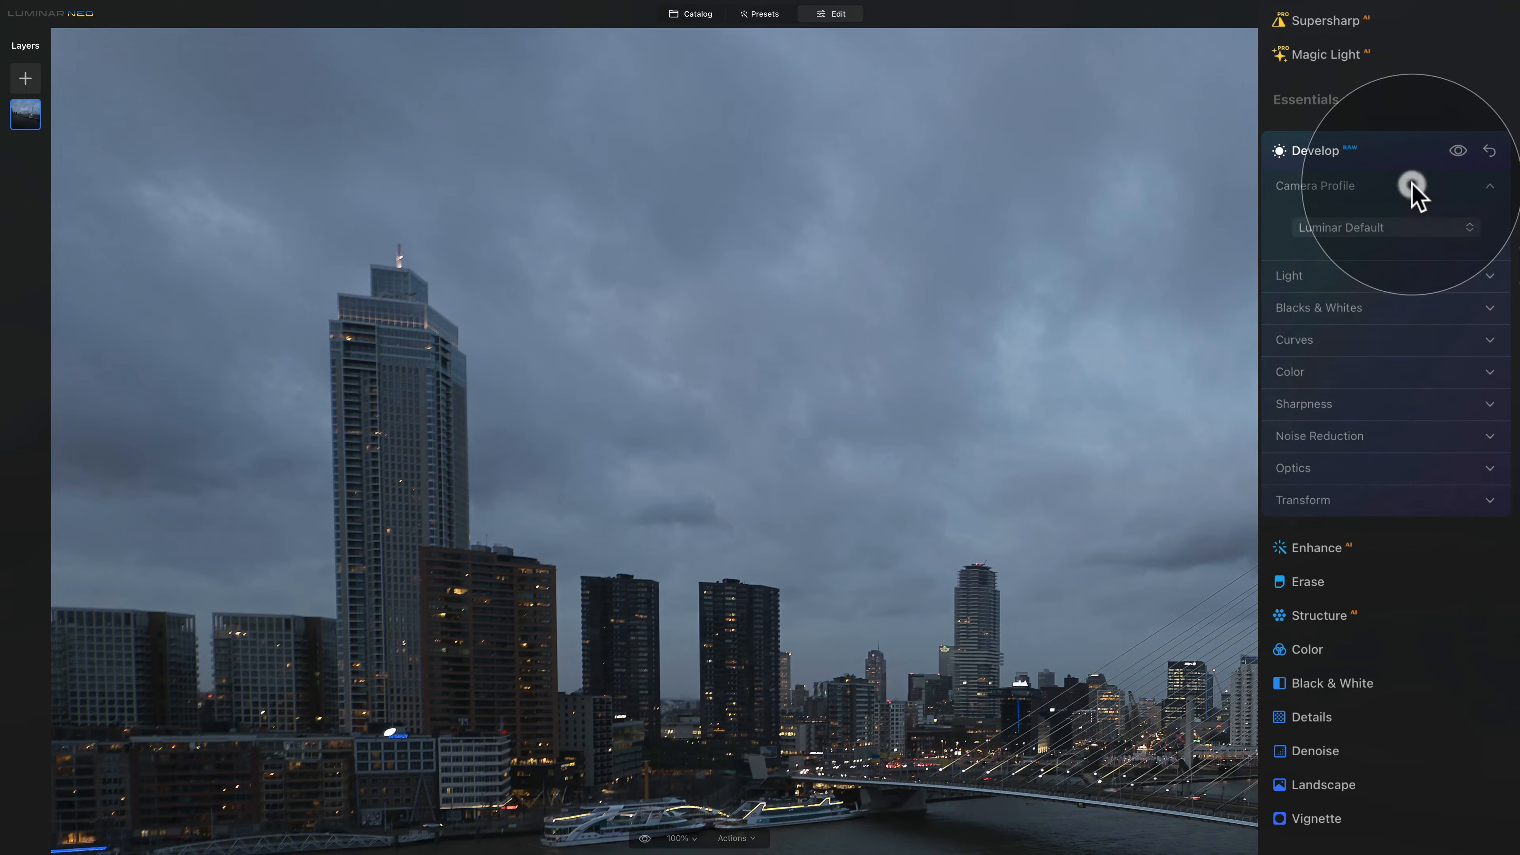
pyautogui.click(1367, 191)
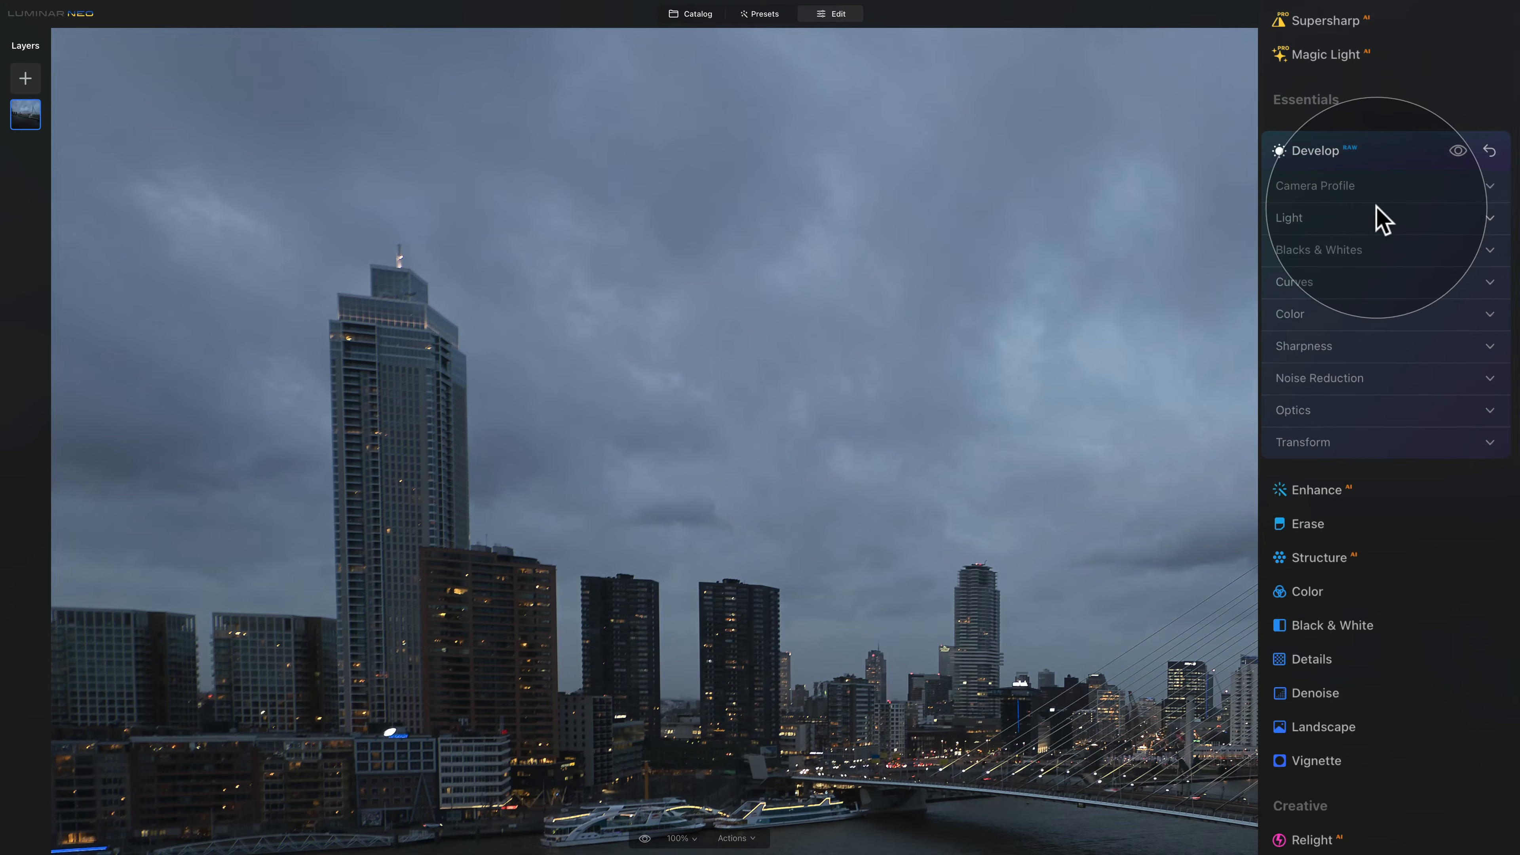
# - Fit the whole photo in view and set the Develop Smart Contrast to 15
pyautogui.click(1372, 221)
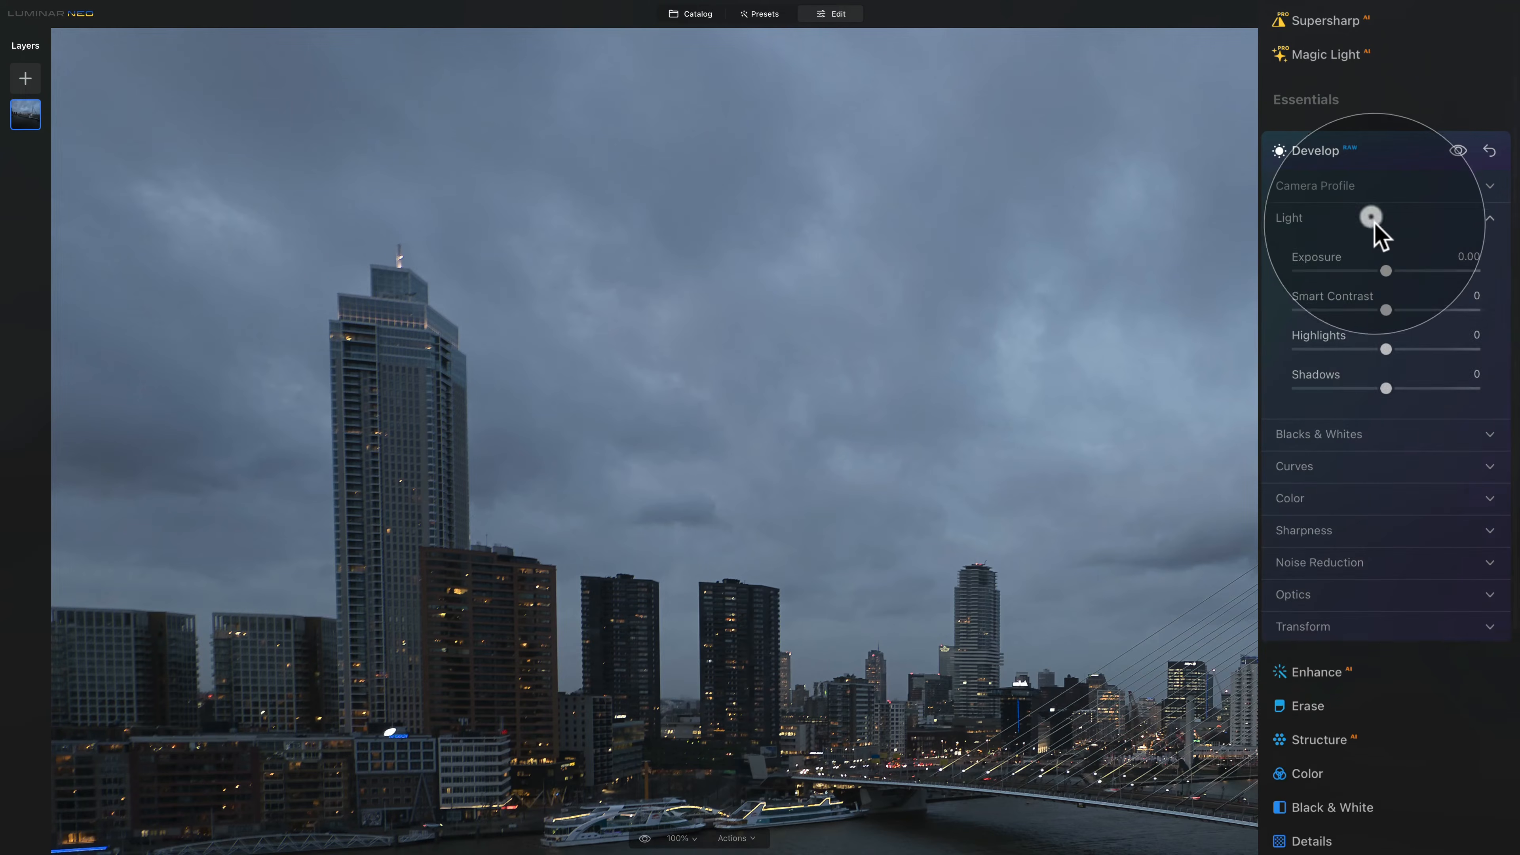
pyautogui.click(1395, 428)
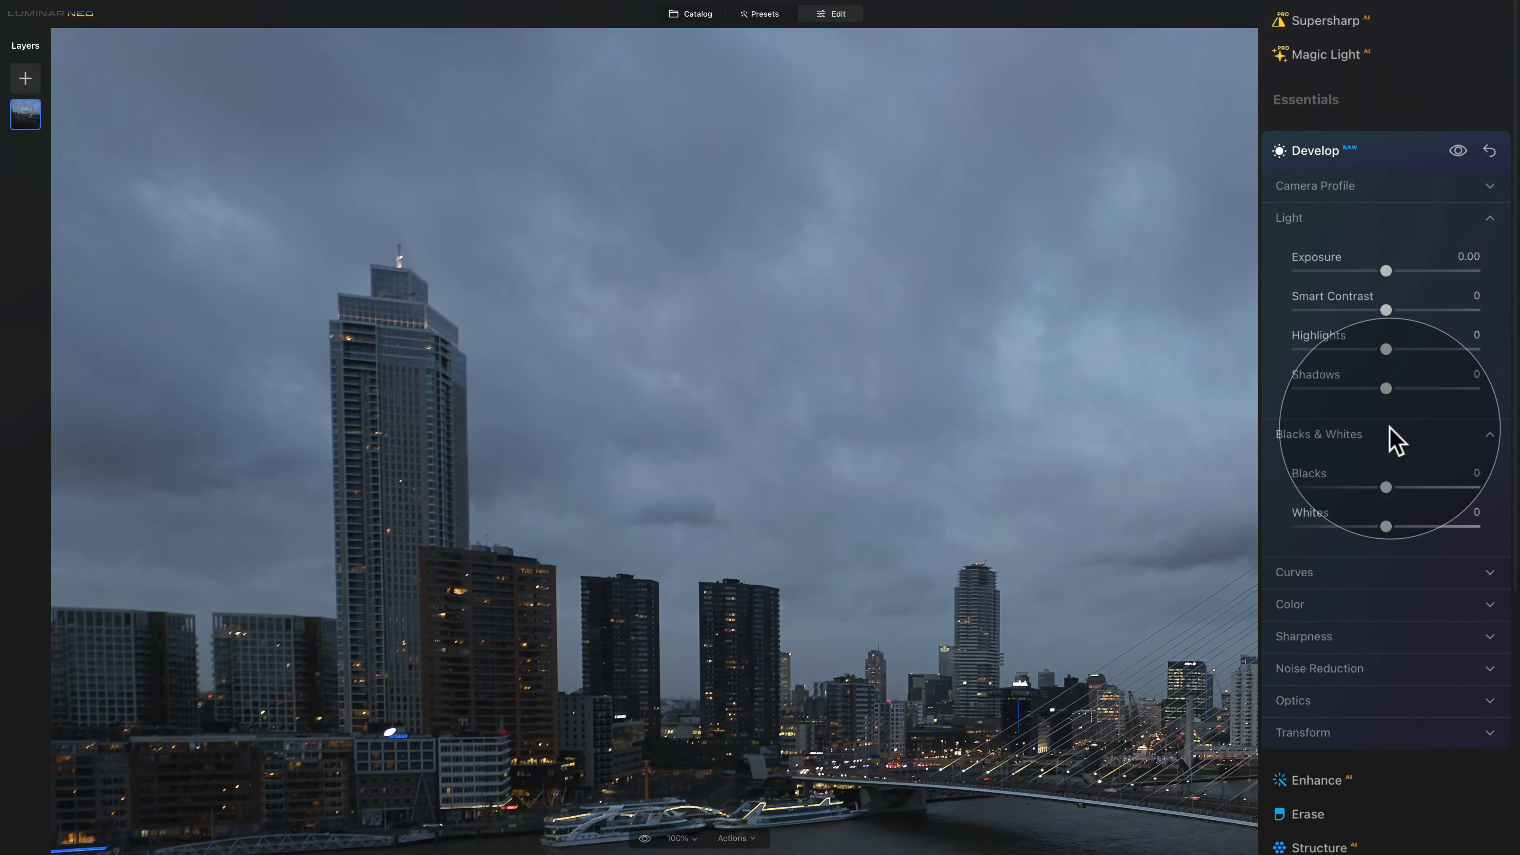
pyautogui.press('super+minus')
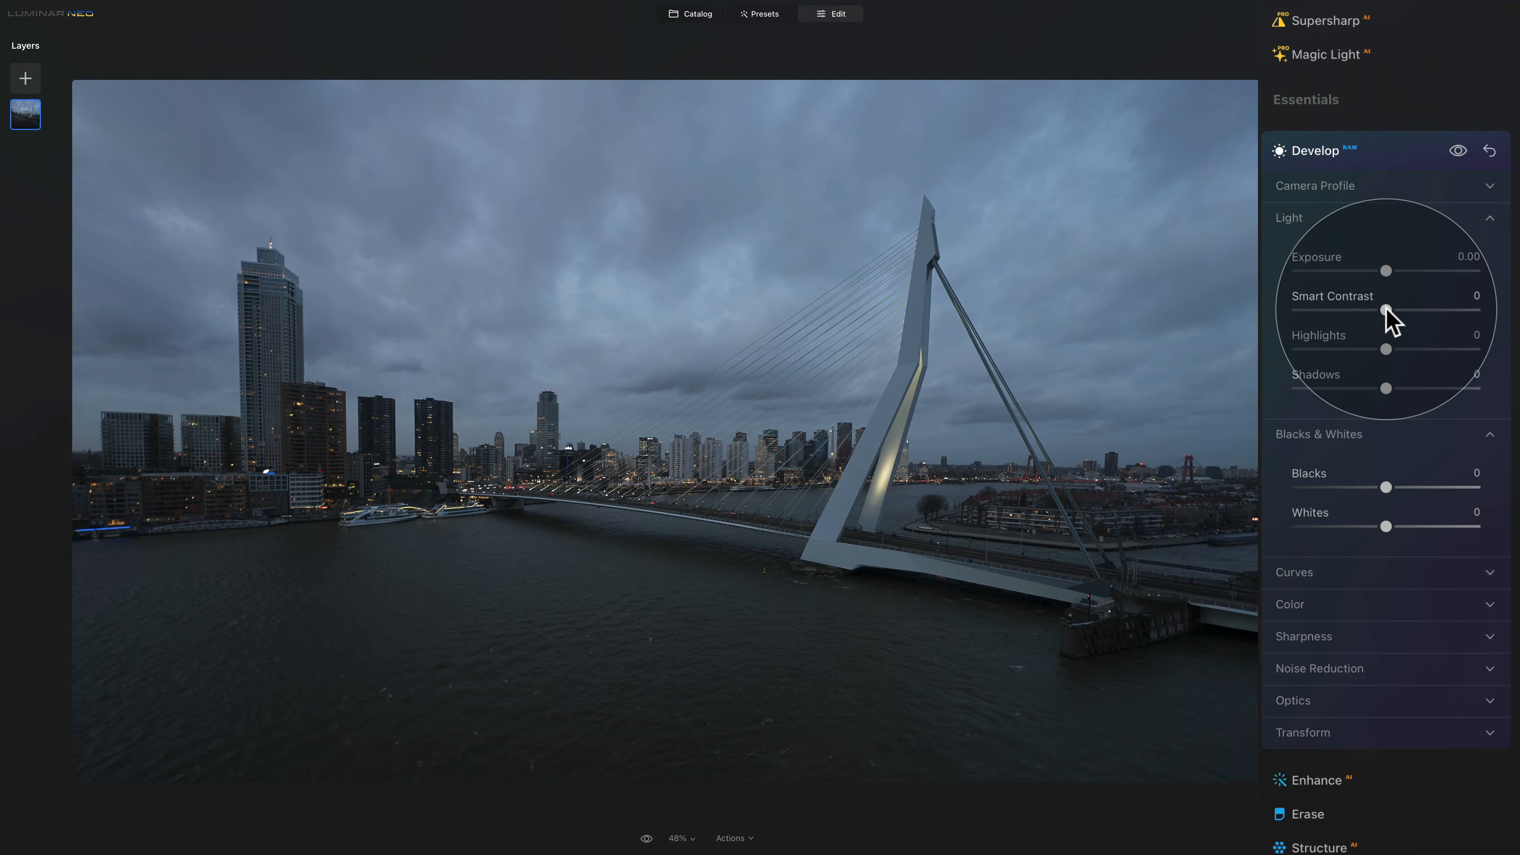
pyautogui.moveTo(1386, 308); pyautogui.dragTo(1400, 309)
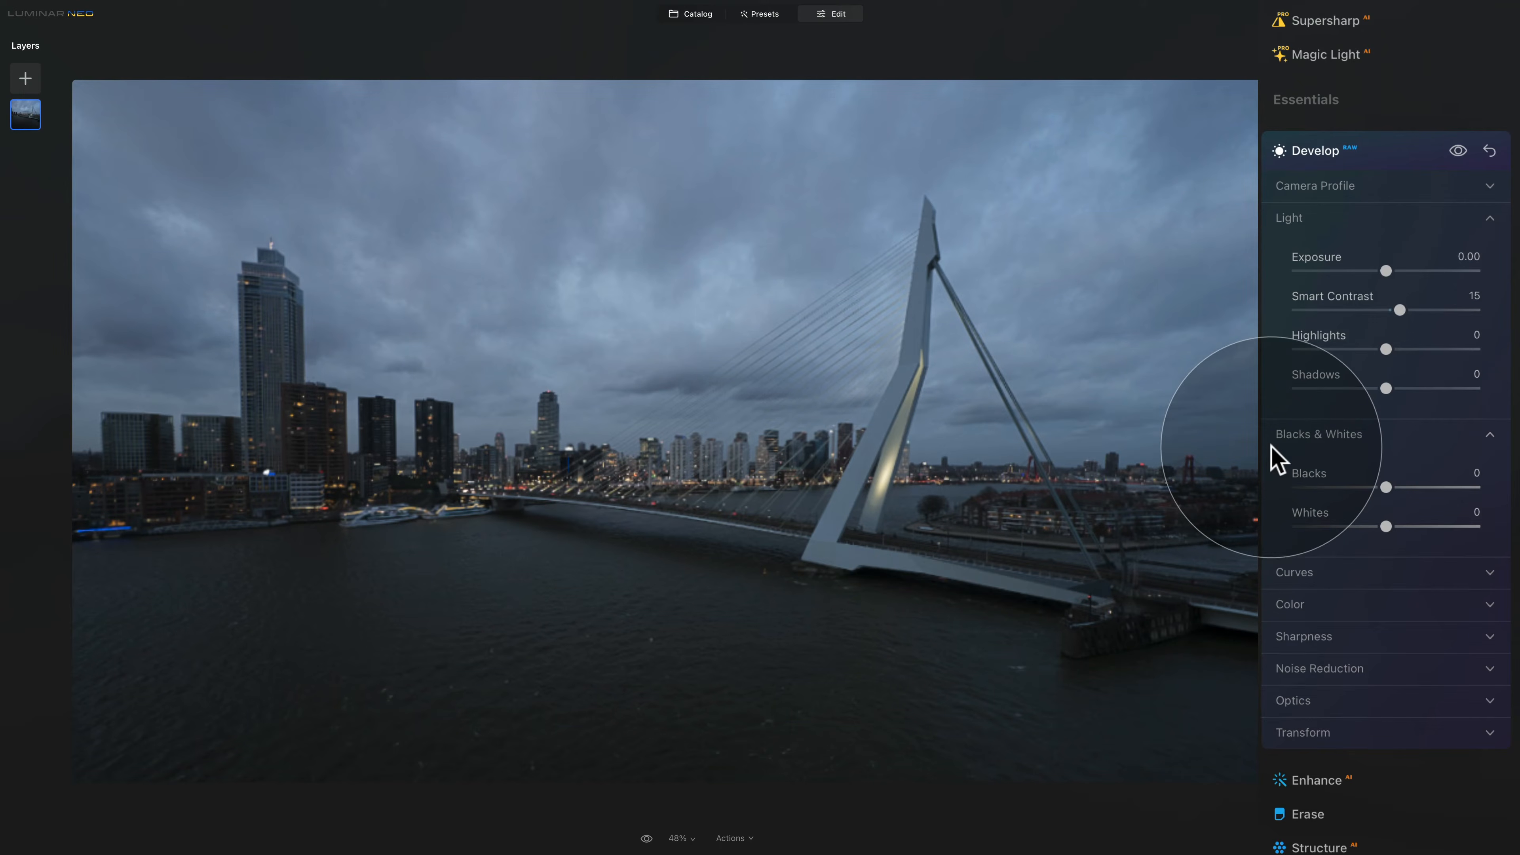
# - Set the Develop Highlights to -80 and Shadows to 17
pyautogui.moveTo(1387, 350); pyautogui.dragTo(1316, 349)
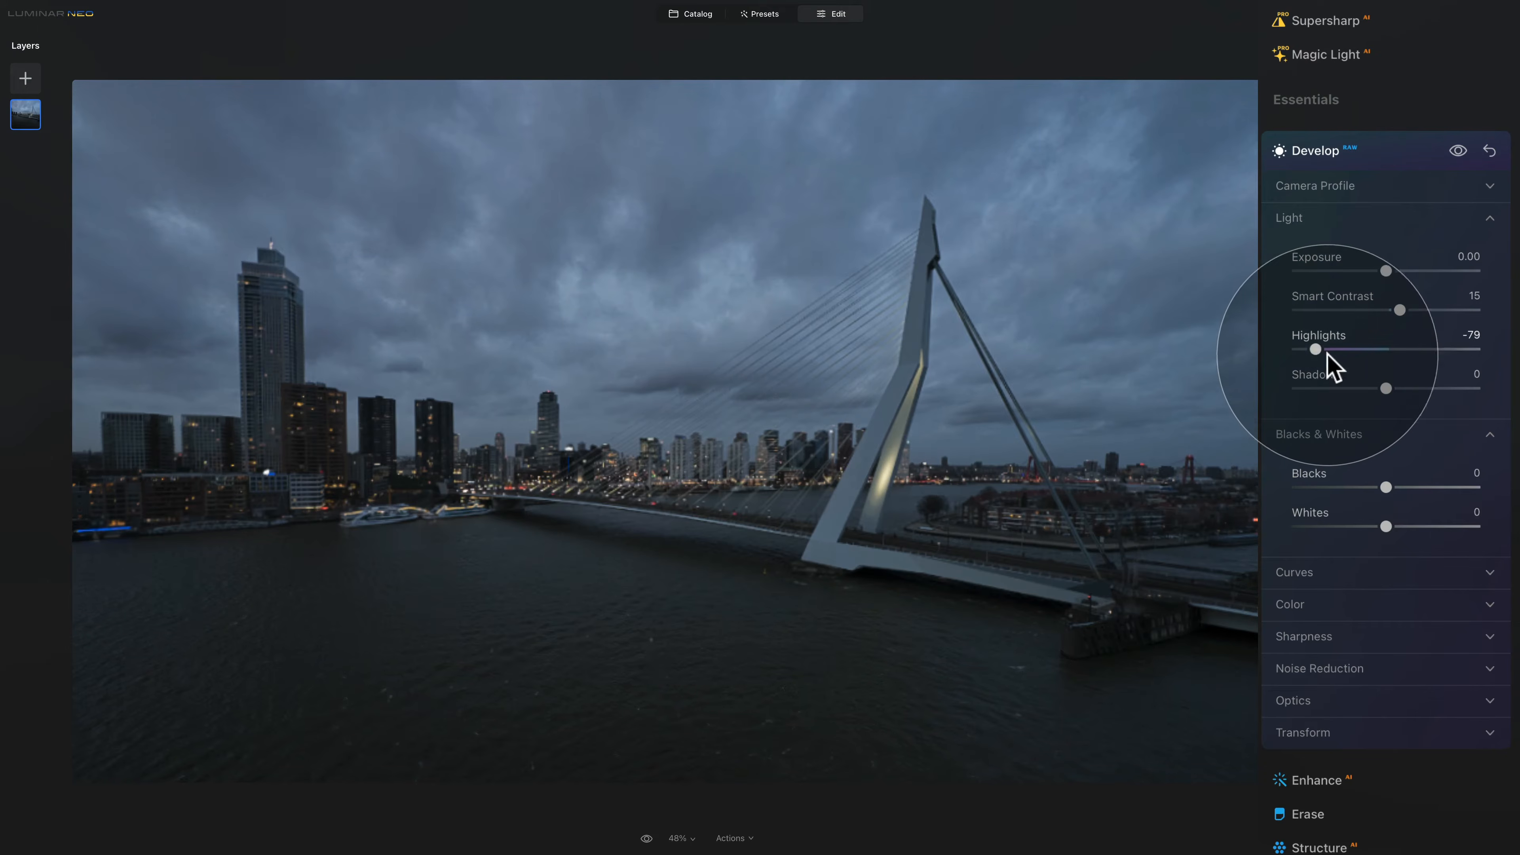
pyautogui.moveTo(1315, 348); pyautogui.dragTo(1312, 349)
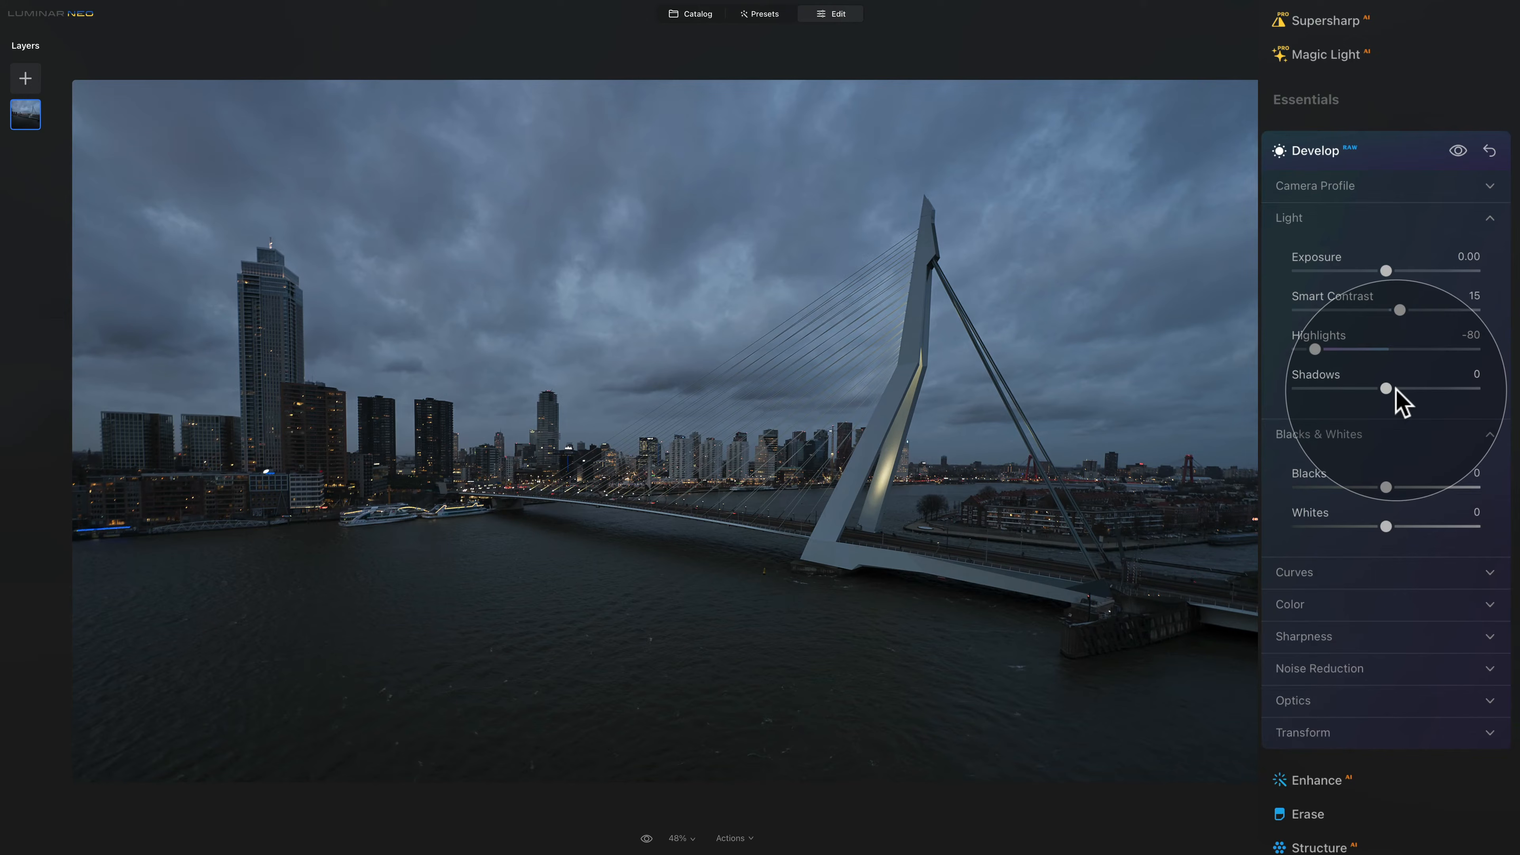
pyautogui.moveTo(1395, 393); pyautogui.dragTo(1441, 389)
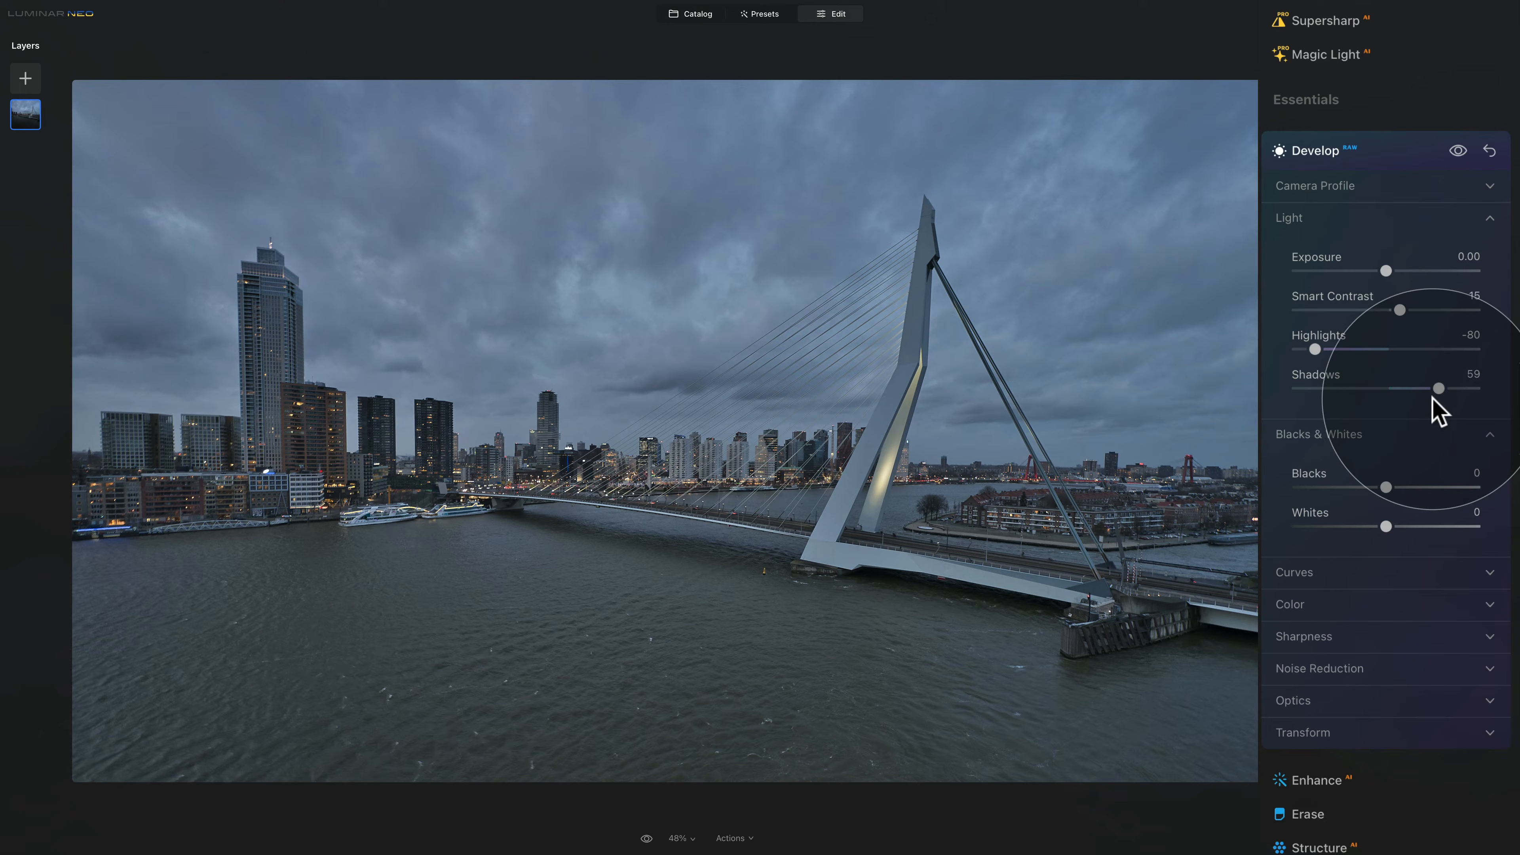
pyautogui.moveTo(1425, 393); pyautogui.dragTo(1399, 404)
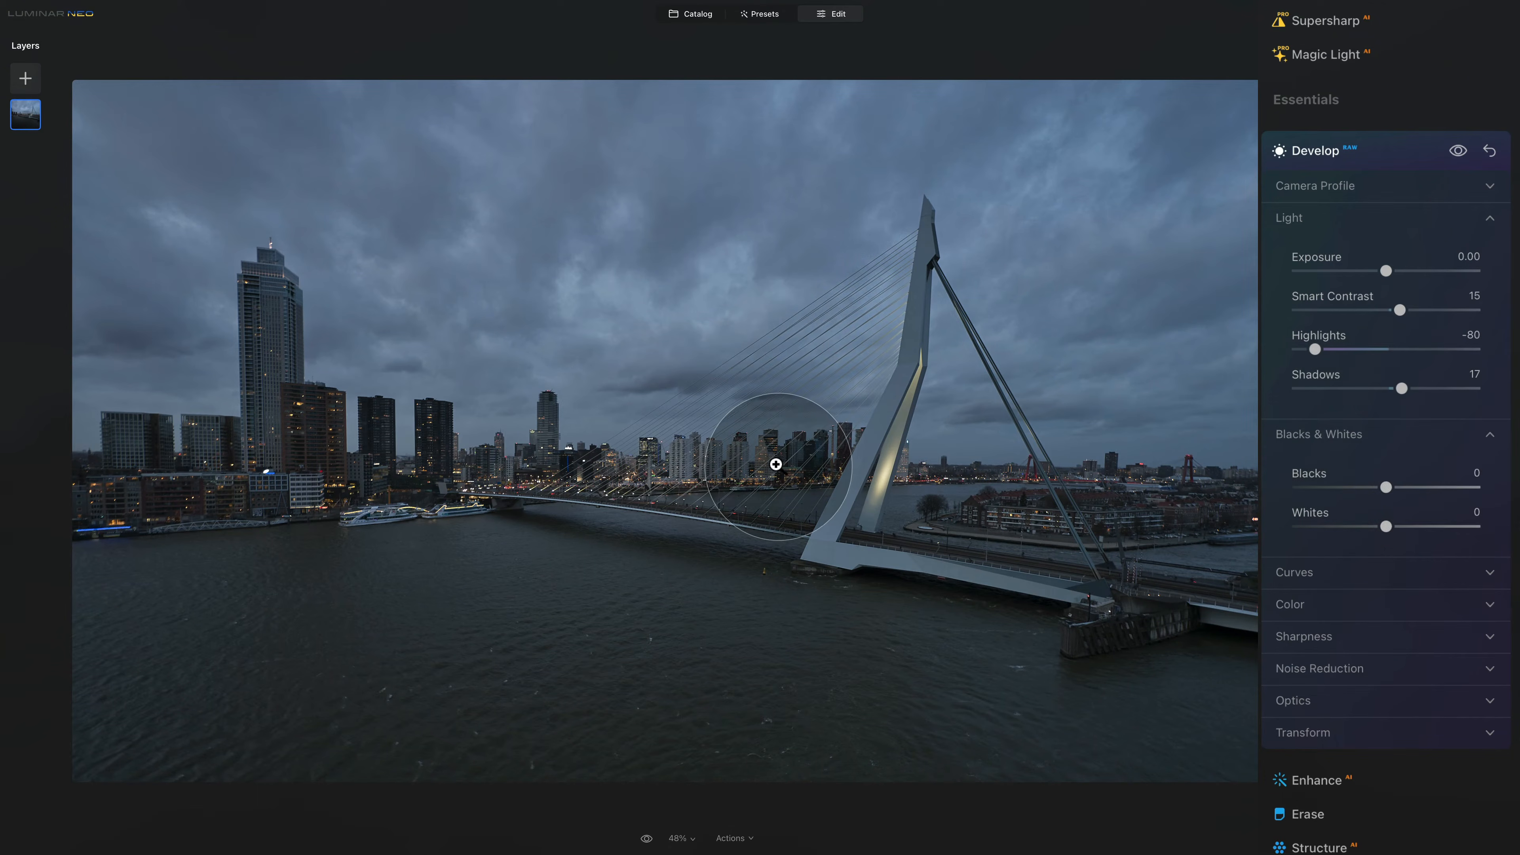
# - Turn on the clipping warning and set Blacks to -9
pyautogui.press('j')
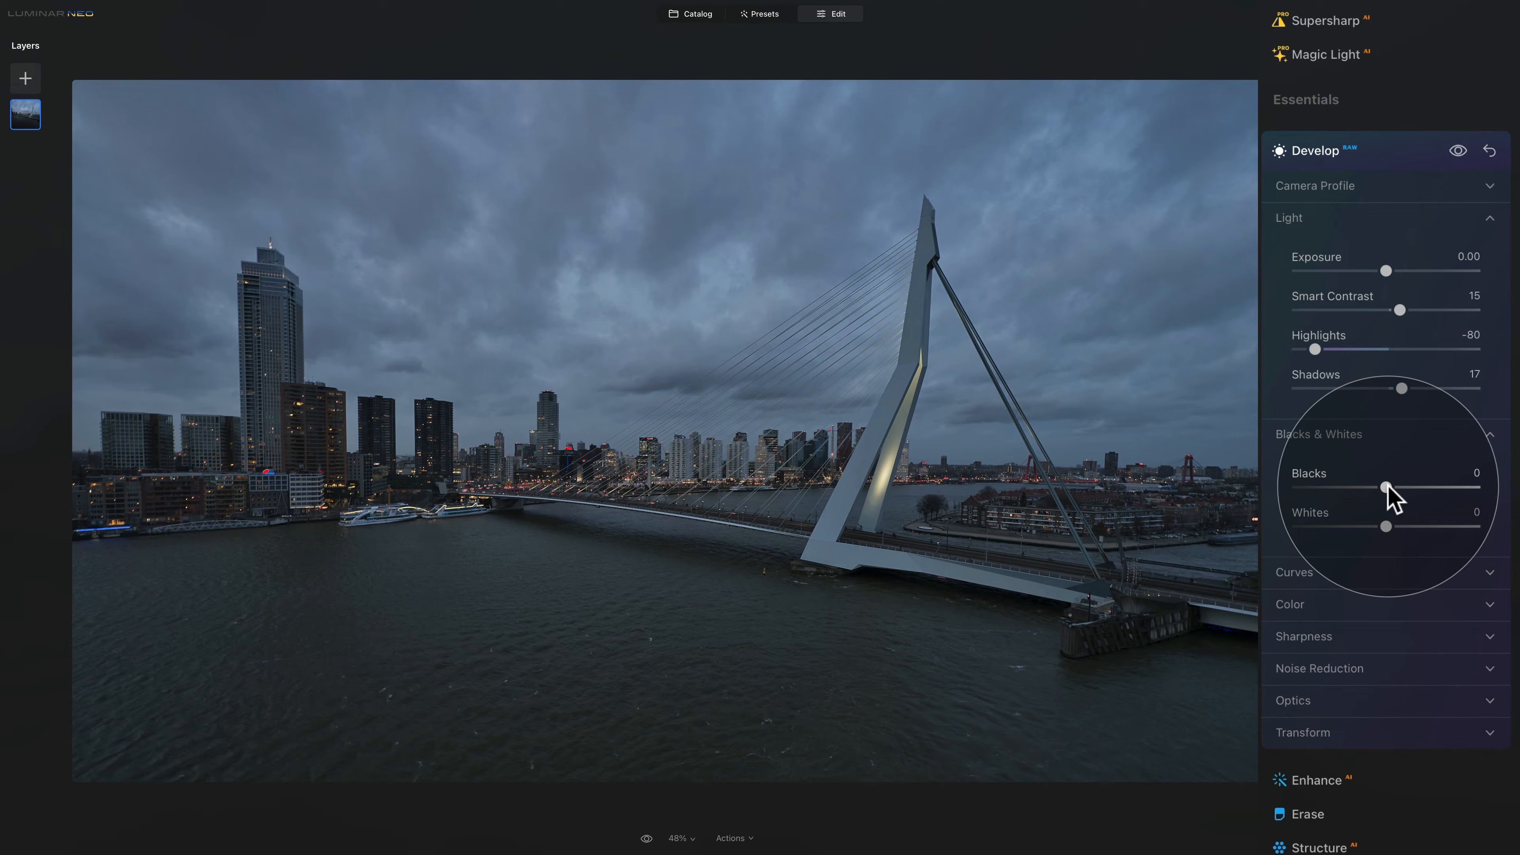
pyautogui.moveTo(1386, 488); pyautogui.dragTo(1260, 479)
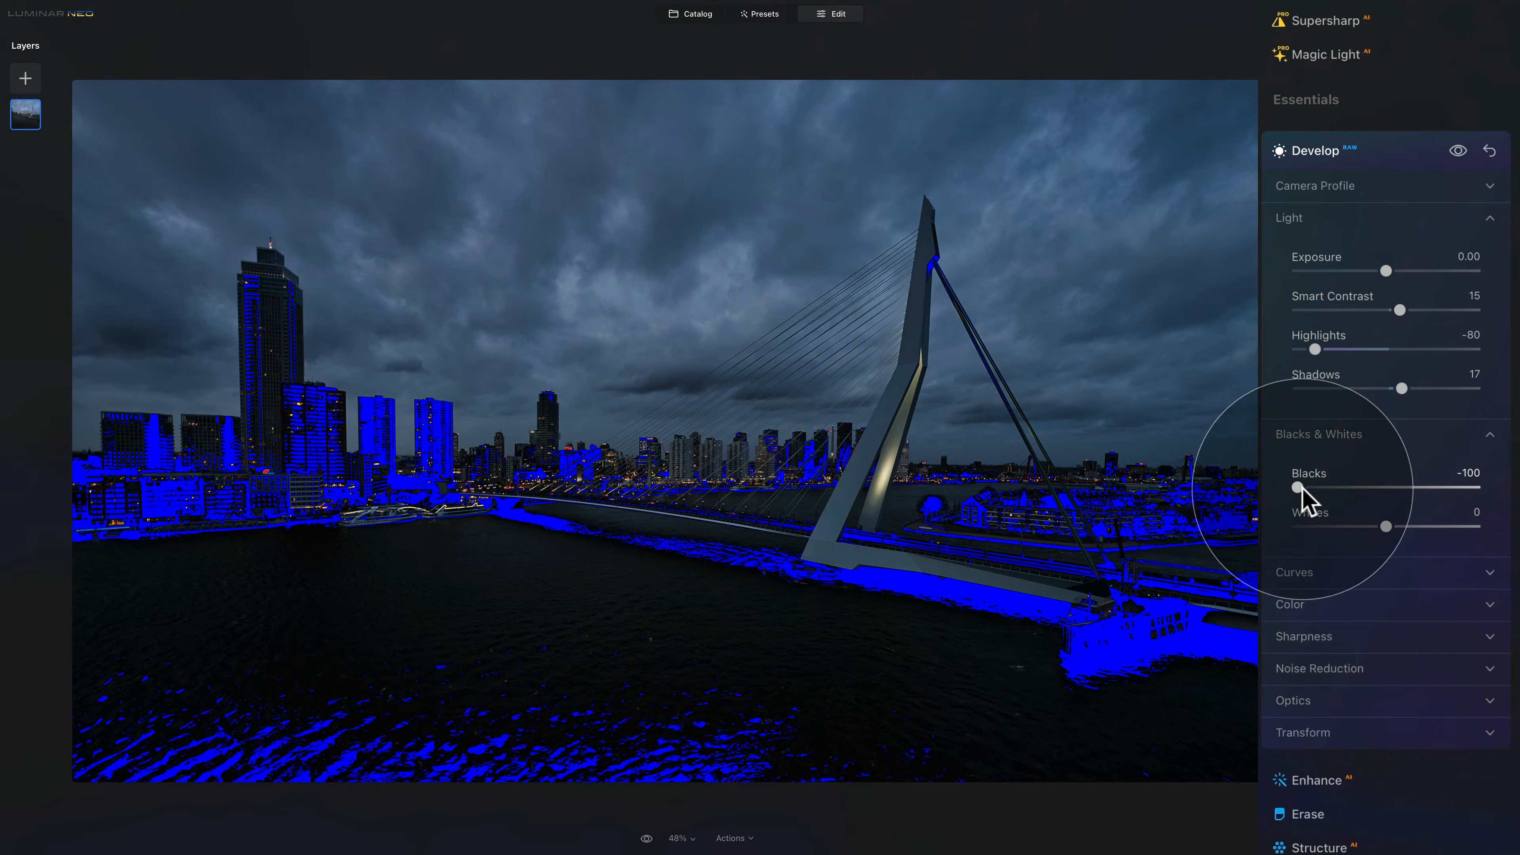
pyautogui.moveTo(1300, 488); pyautogui.dragTo(1377, 490)
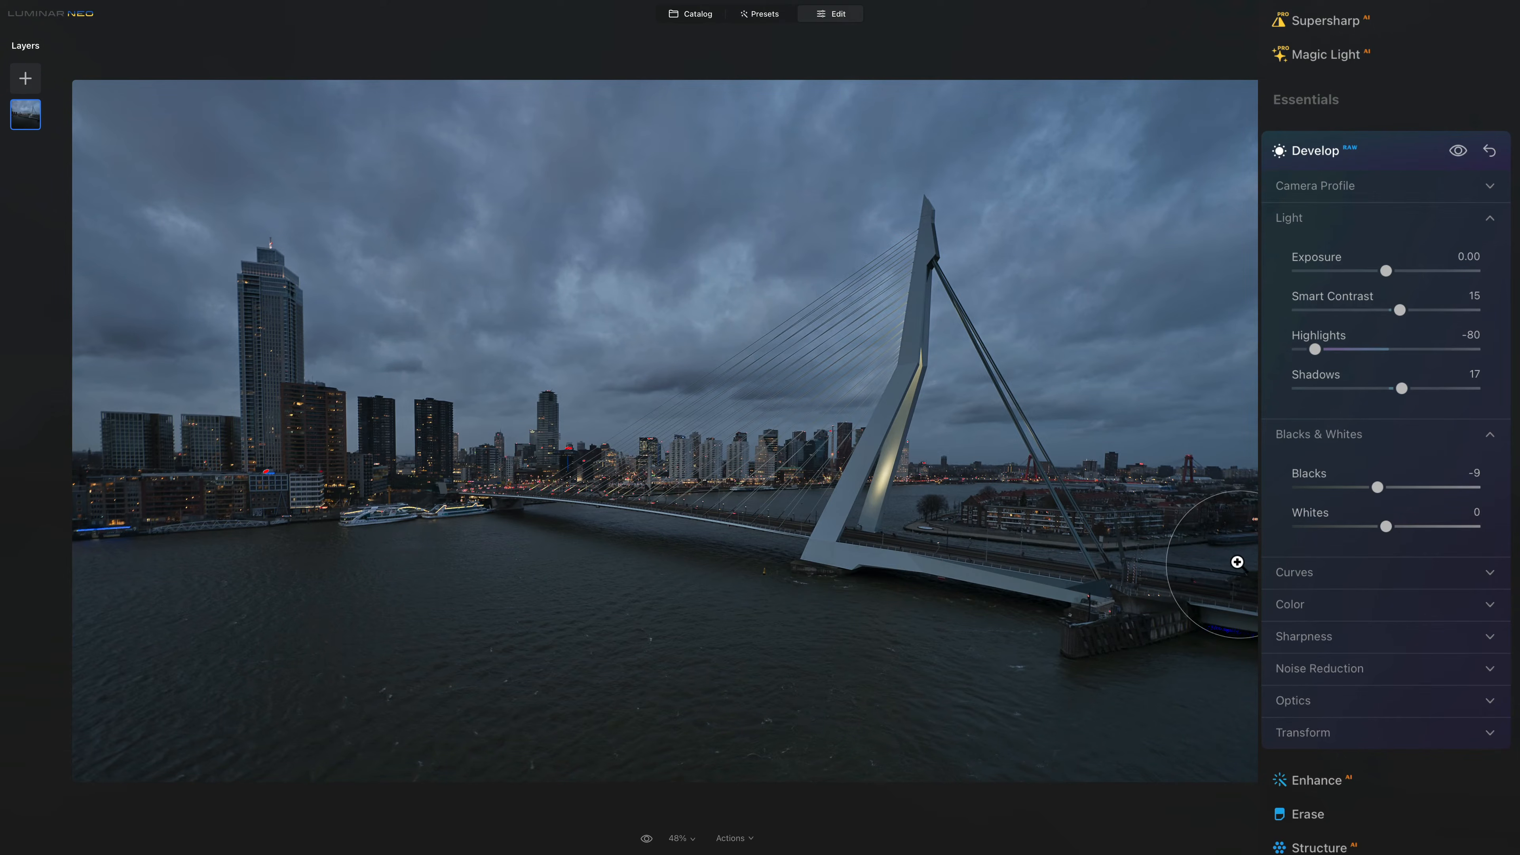
# - Set Whites to 20, using the clipping warning on the bridge pylon's bright light as a guide
pyautogui.click(1467, 528)
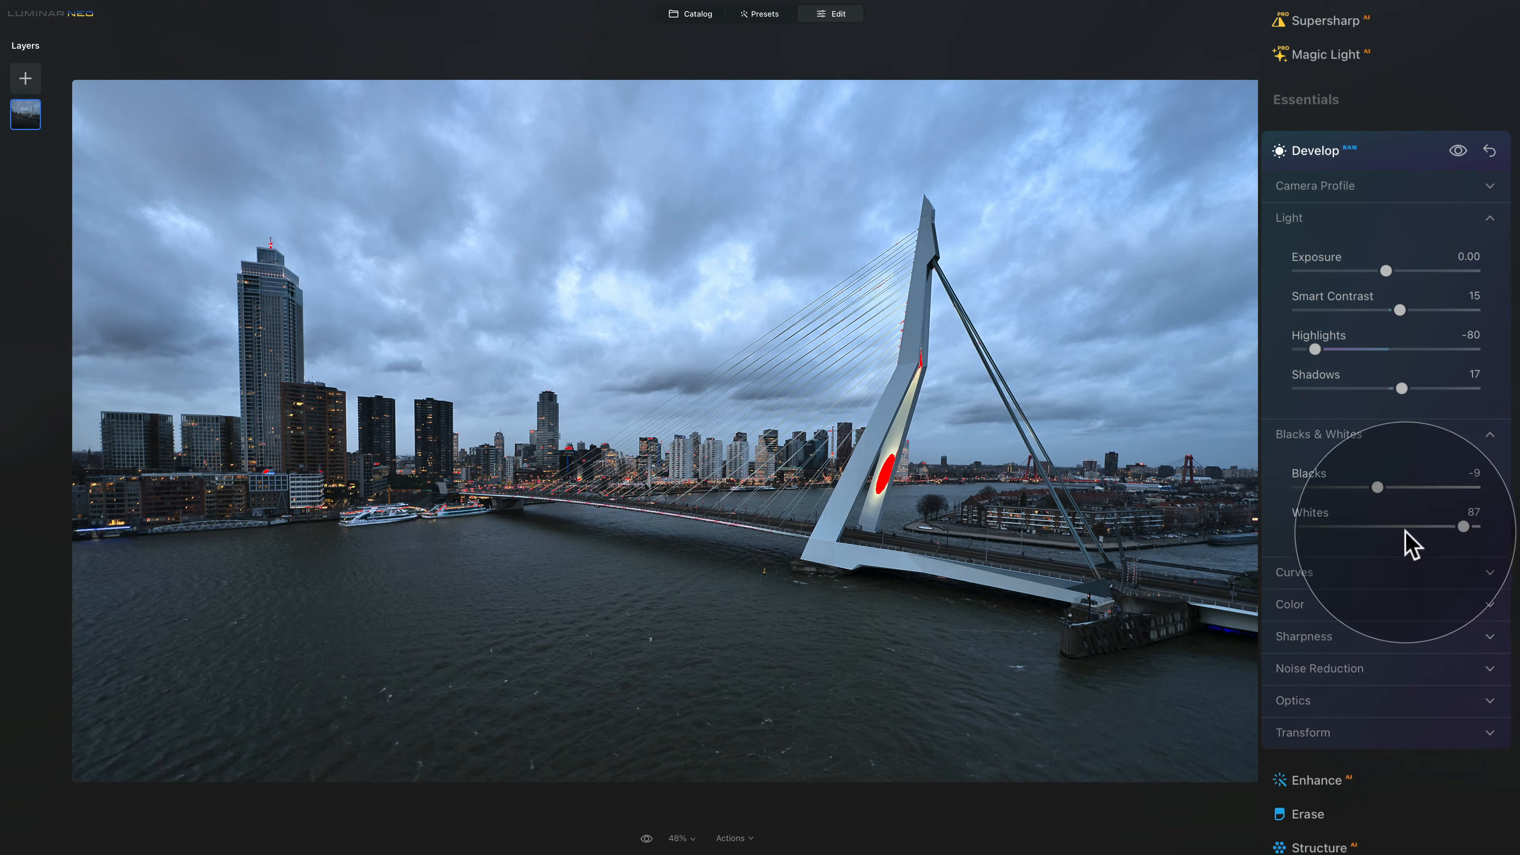
pyautogui.click(1419, 527)
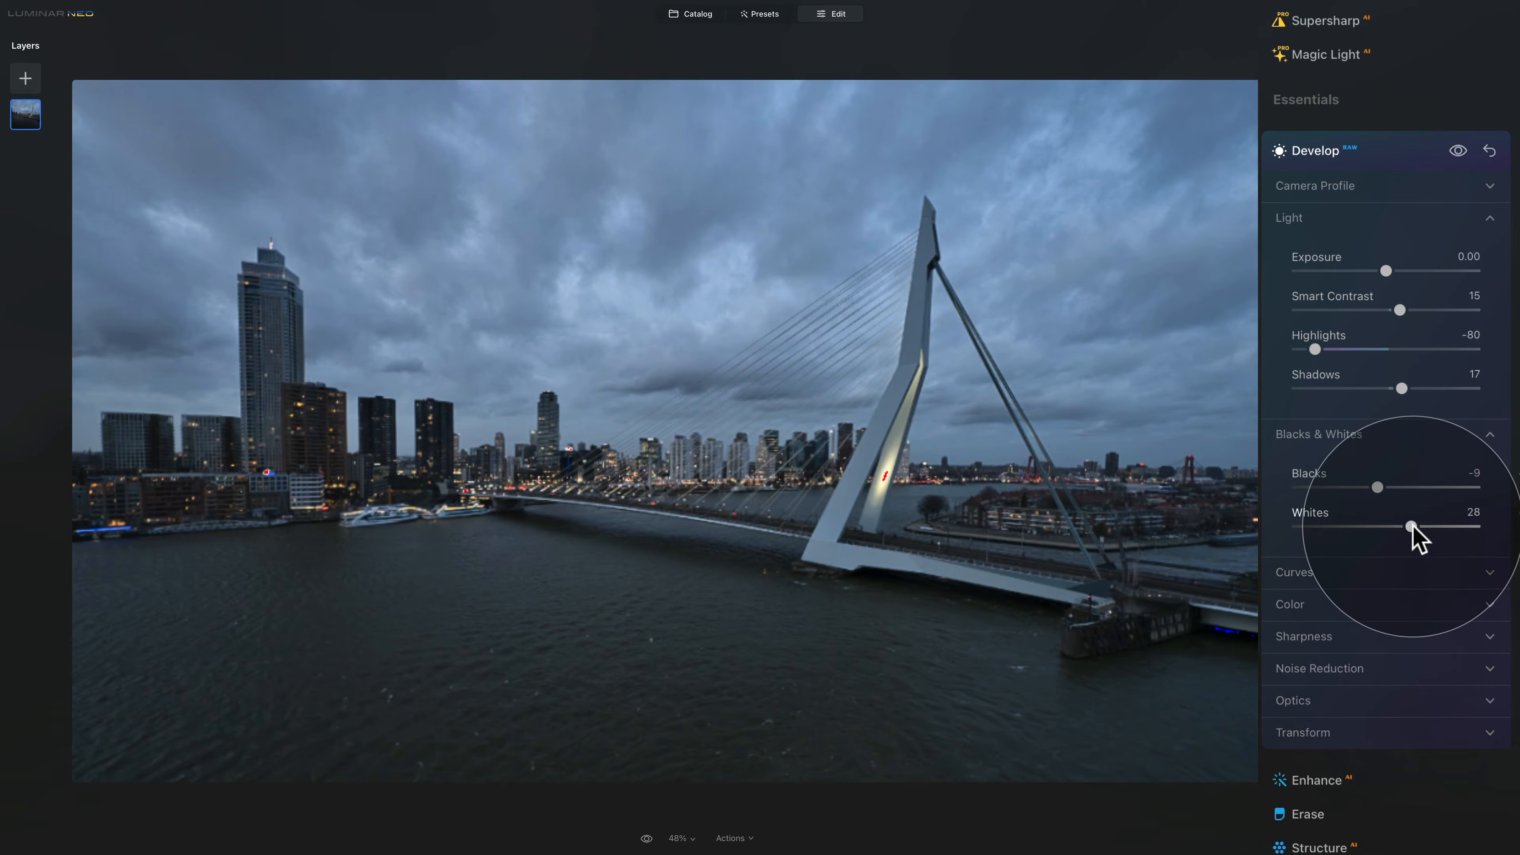
pyautogui.click(1409, 526)
pyautogui.click(1405, 527)
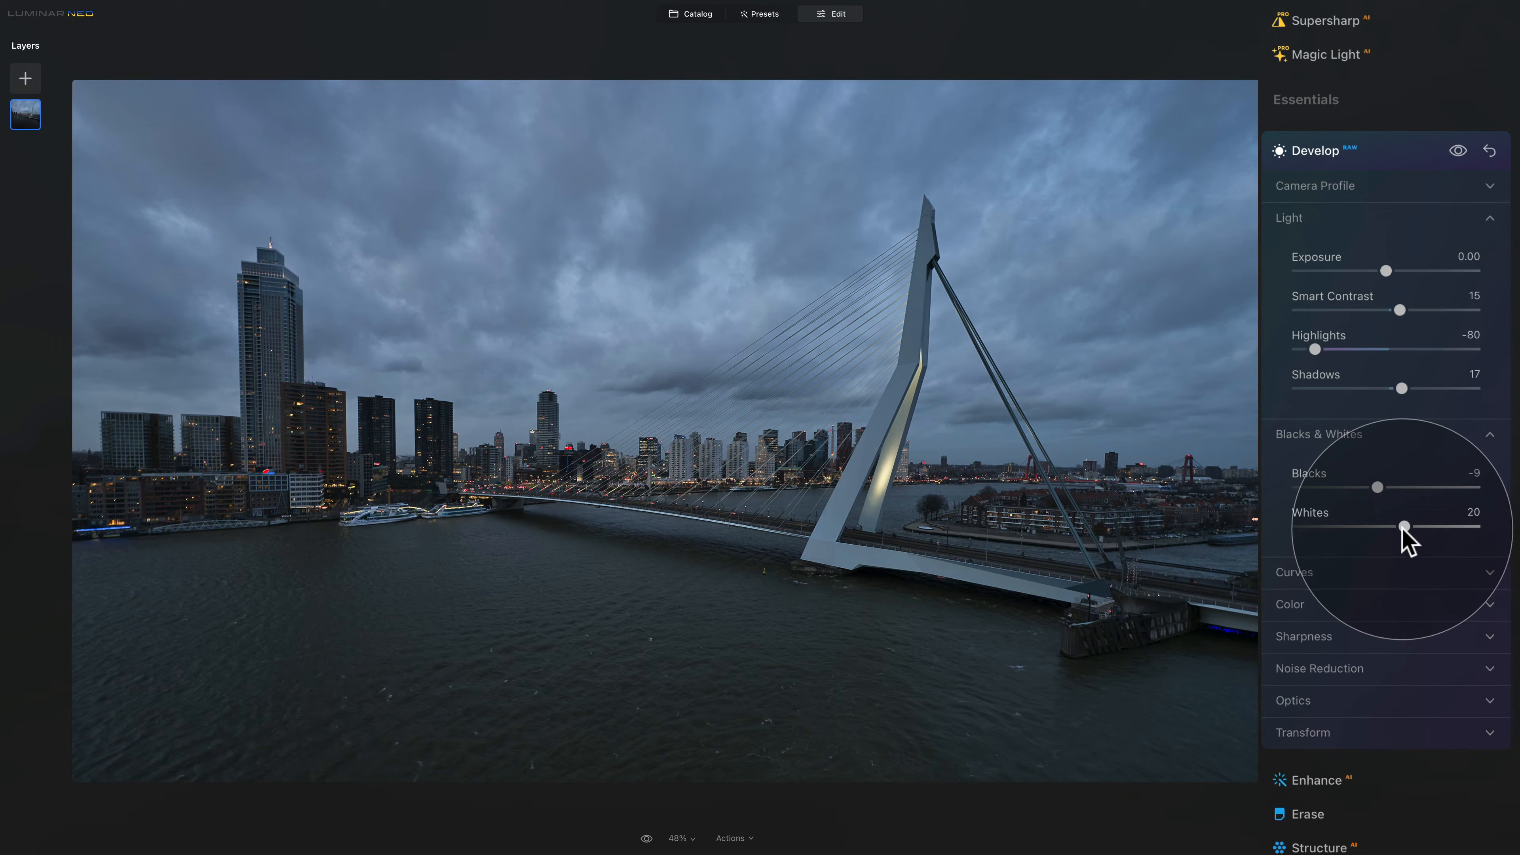
pyautogui.click(1380, 442)
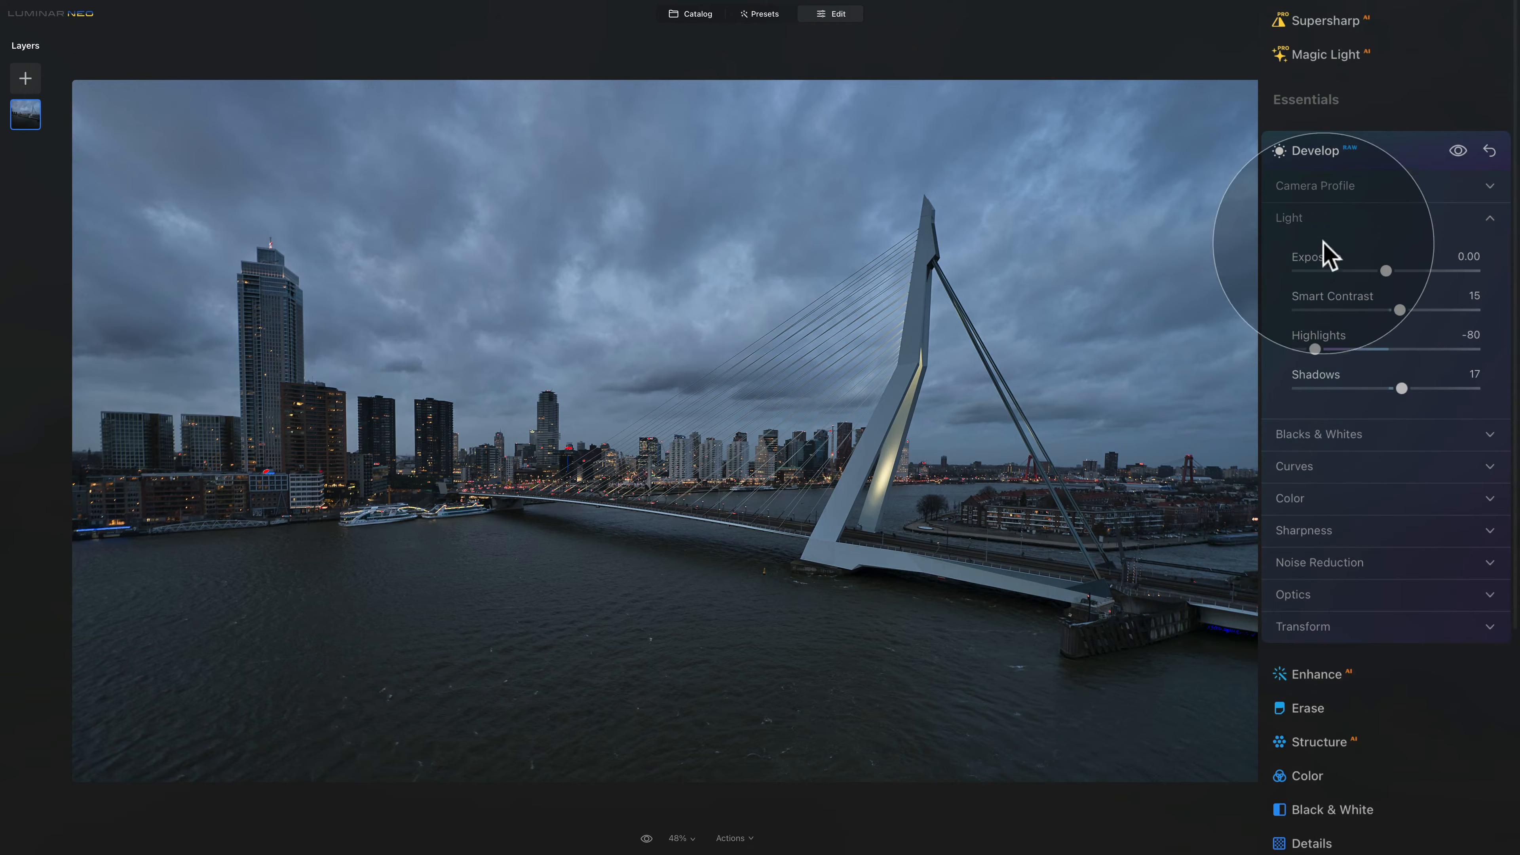
pyautogui.click(1337, 225)
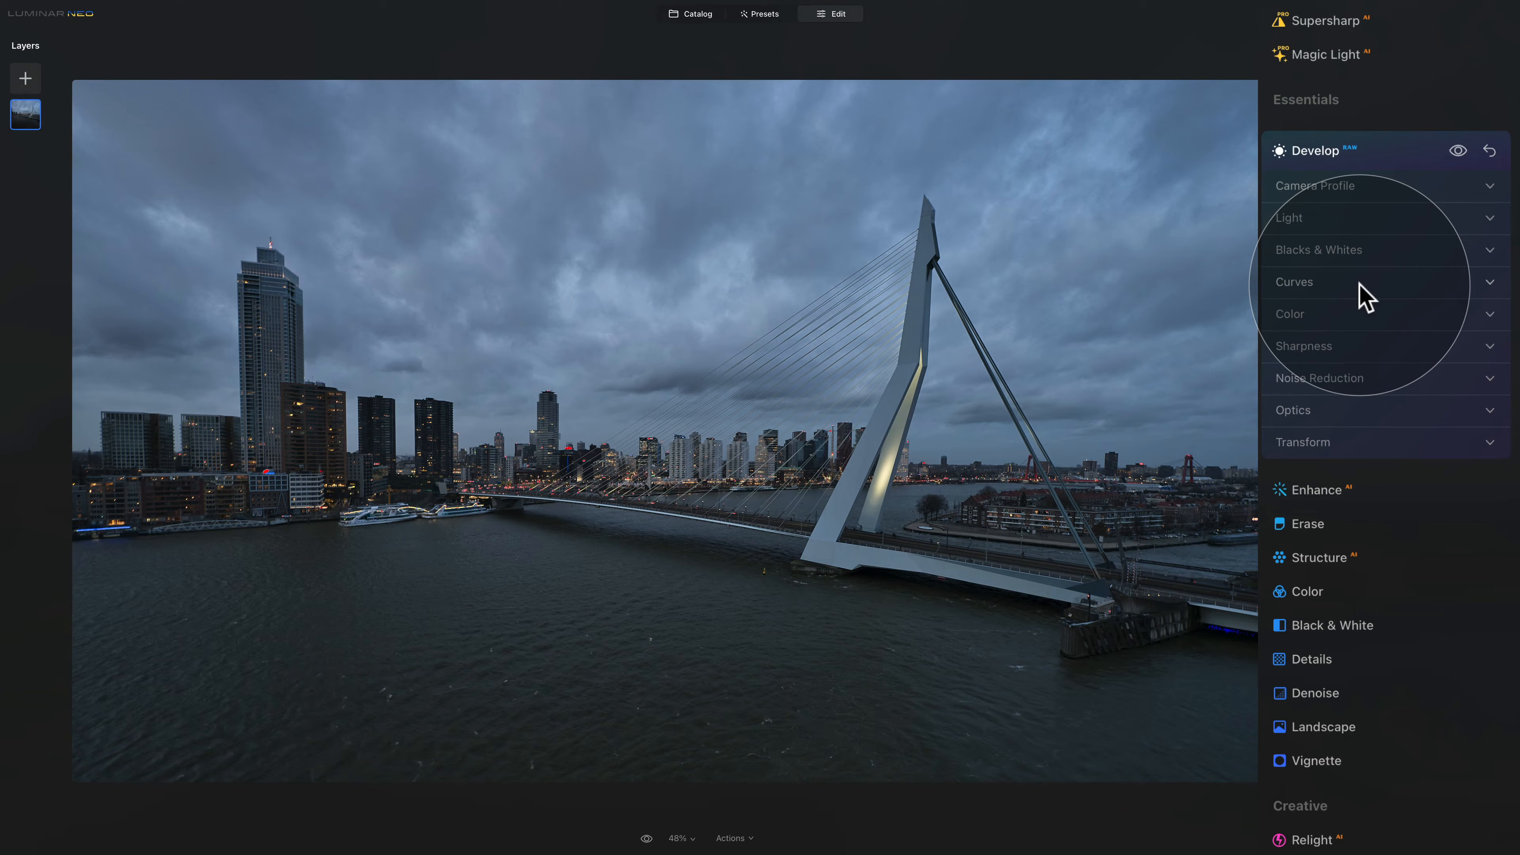
# - Set the Develop color Saturation to -10 and Vibrance to 15
pyautogui.click(1346, 324)
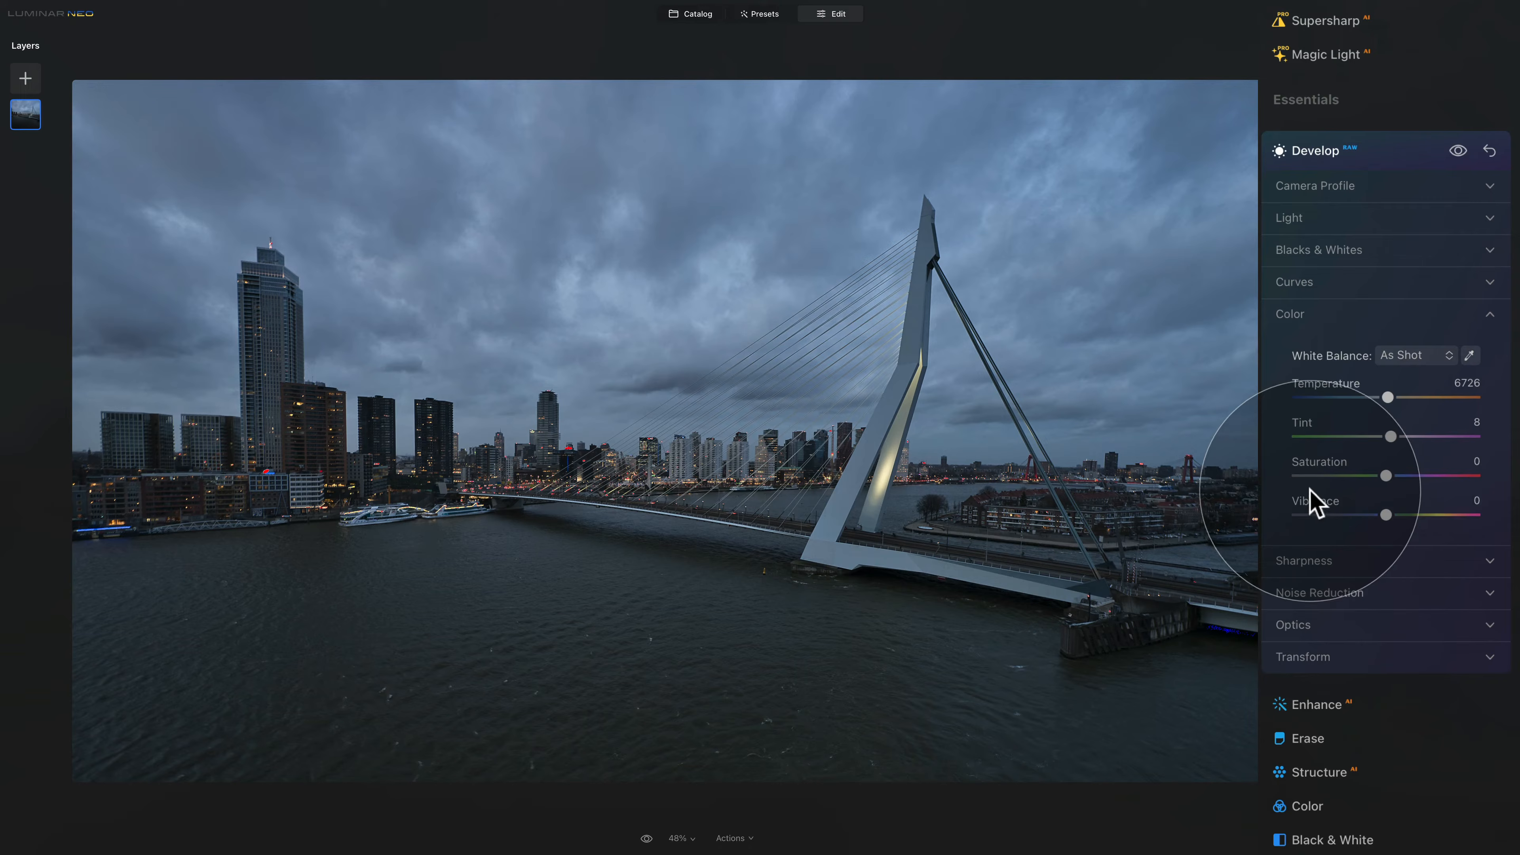
pyautogui.moveTo(1386, 475); pyautogui.dragTo(1376, 475)
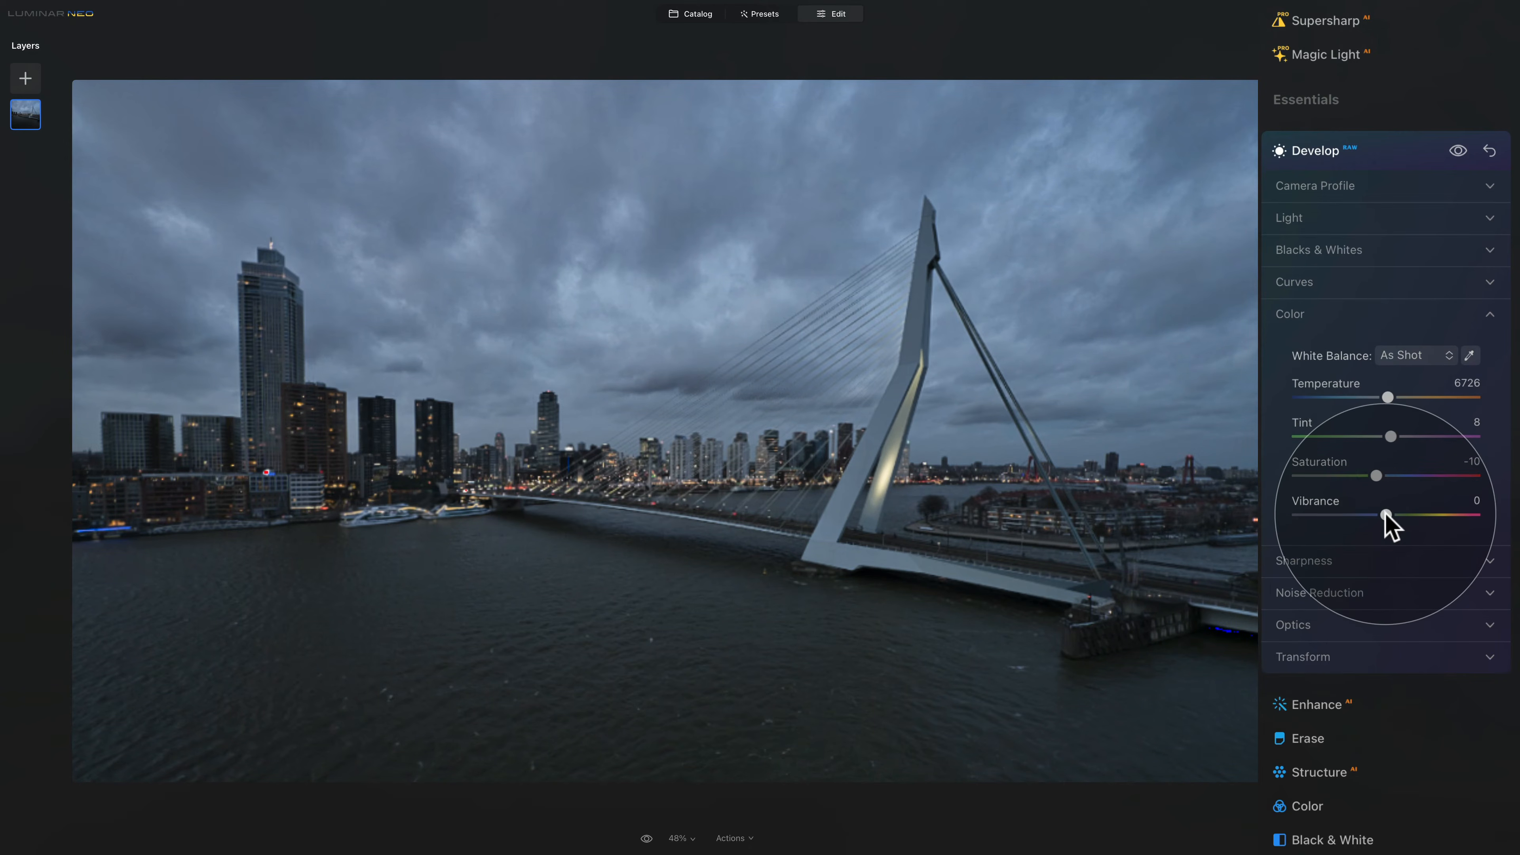
pyautogui.moveTo(1386, 515); pyautogui.dragTo(1398, 513)
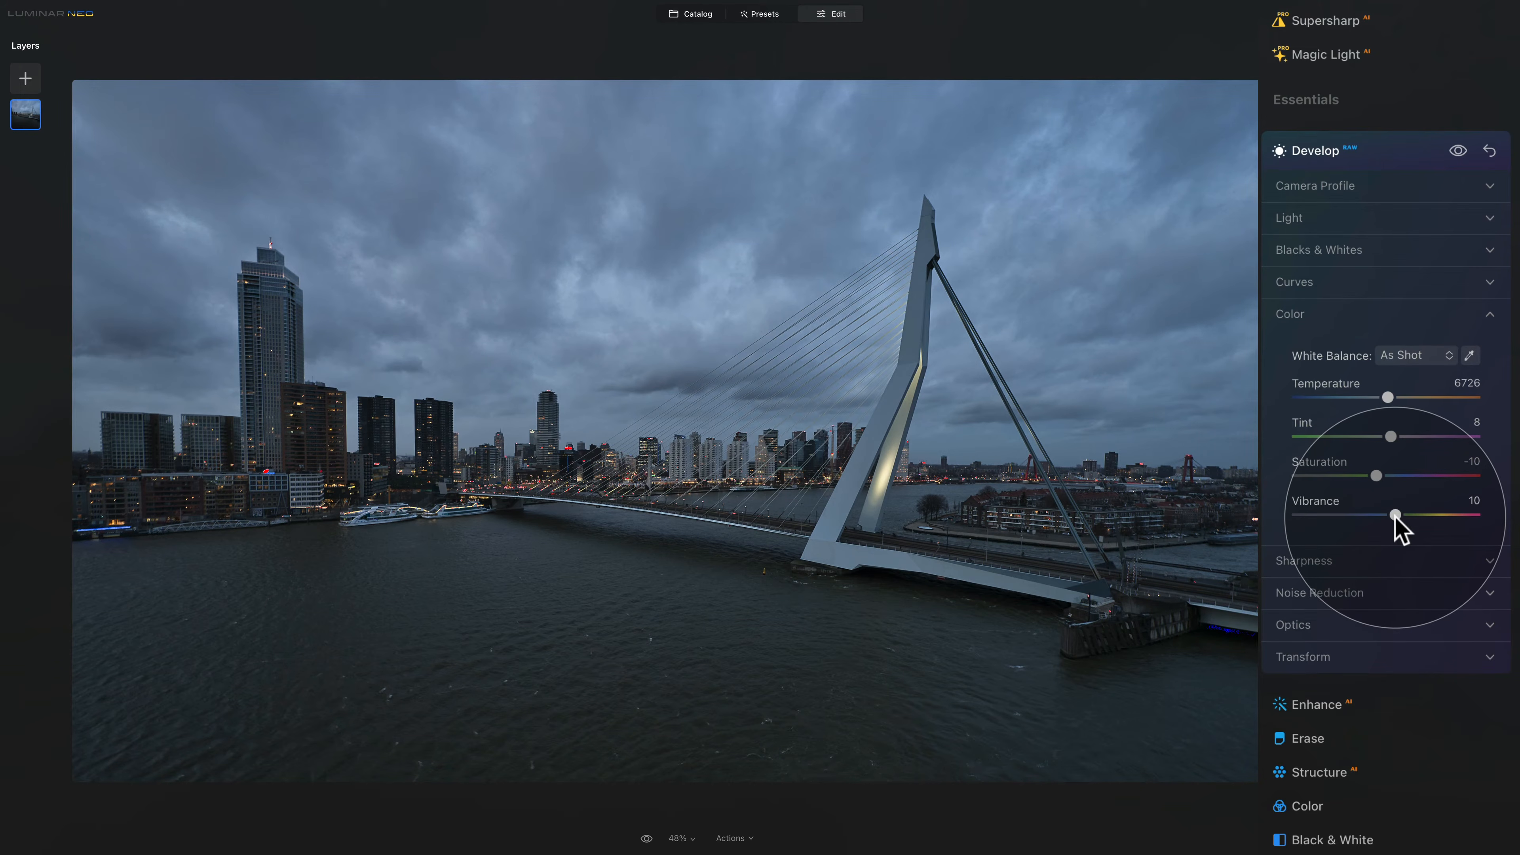
pyautogui.moveTo(1396, 517); pyautogui.dragTo(1401, 515)
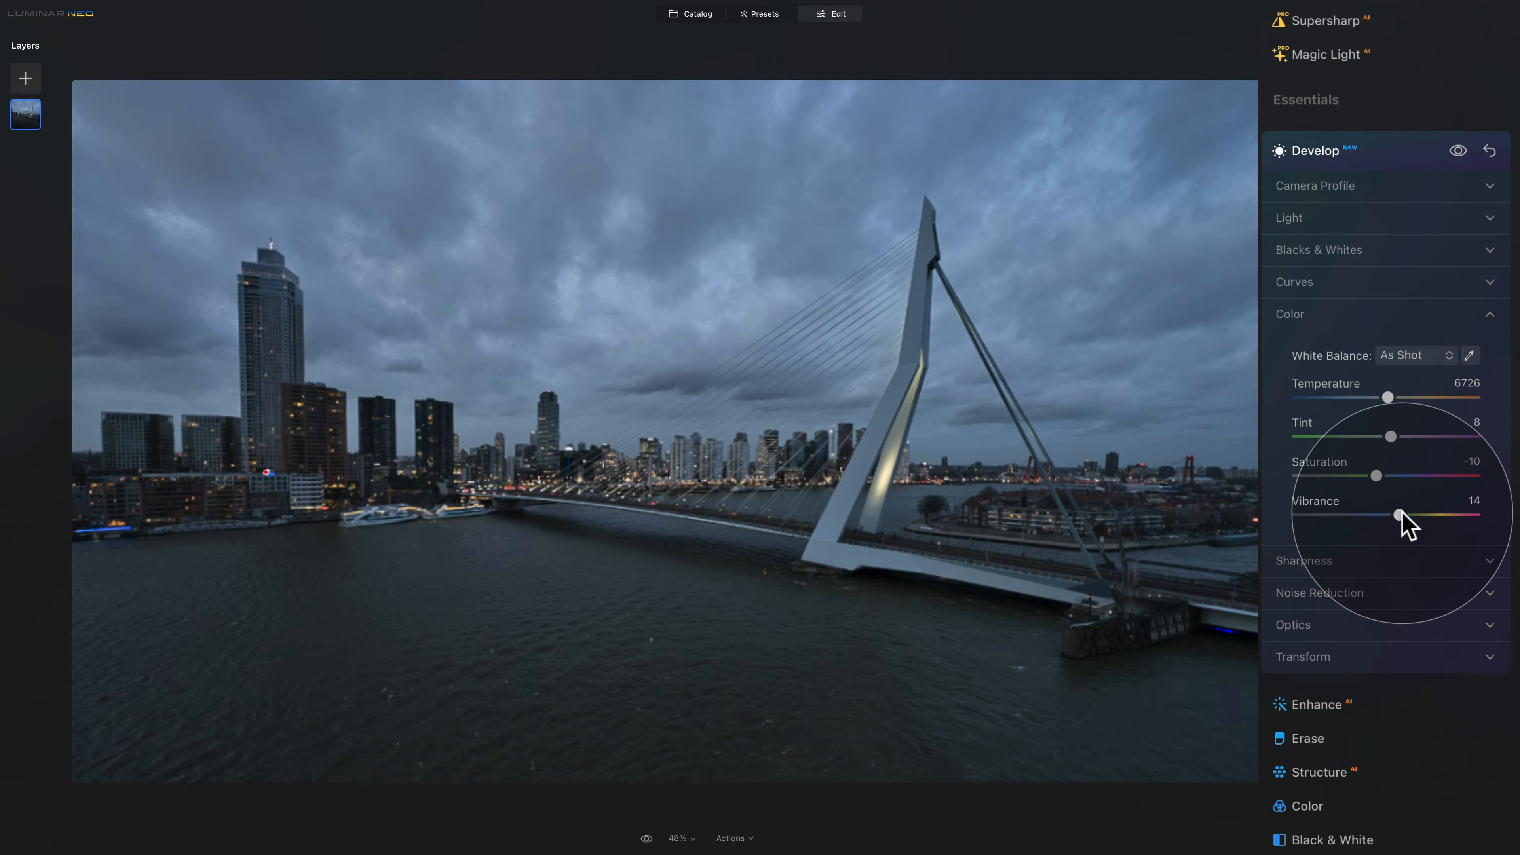
pyautogui.click(1402, 514)
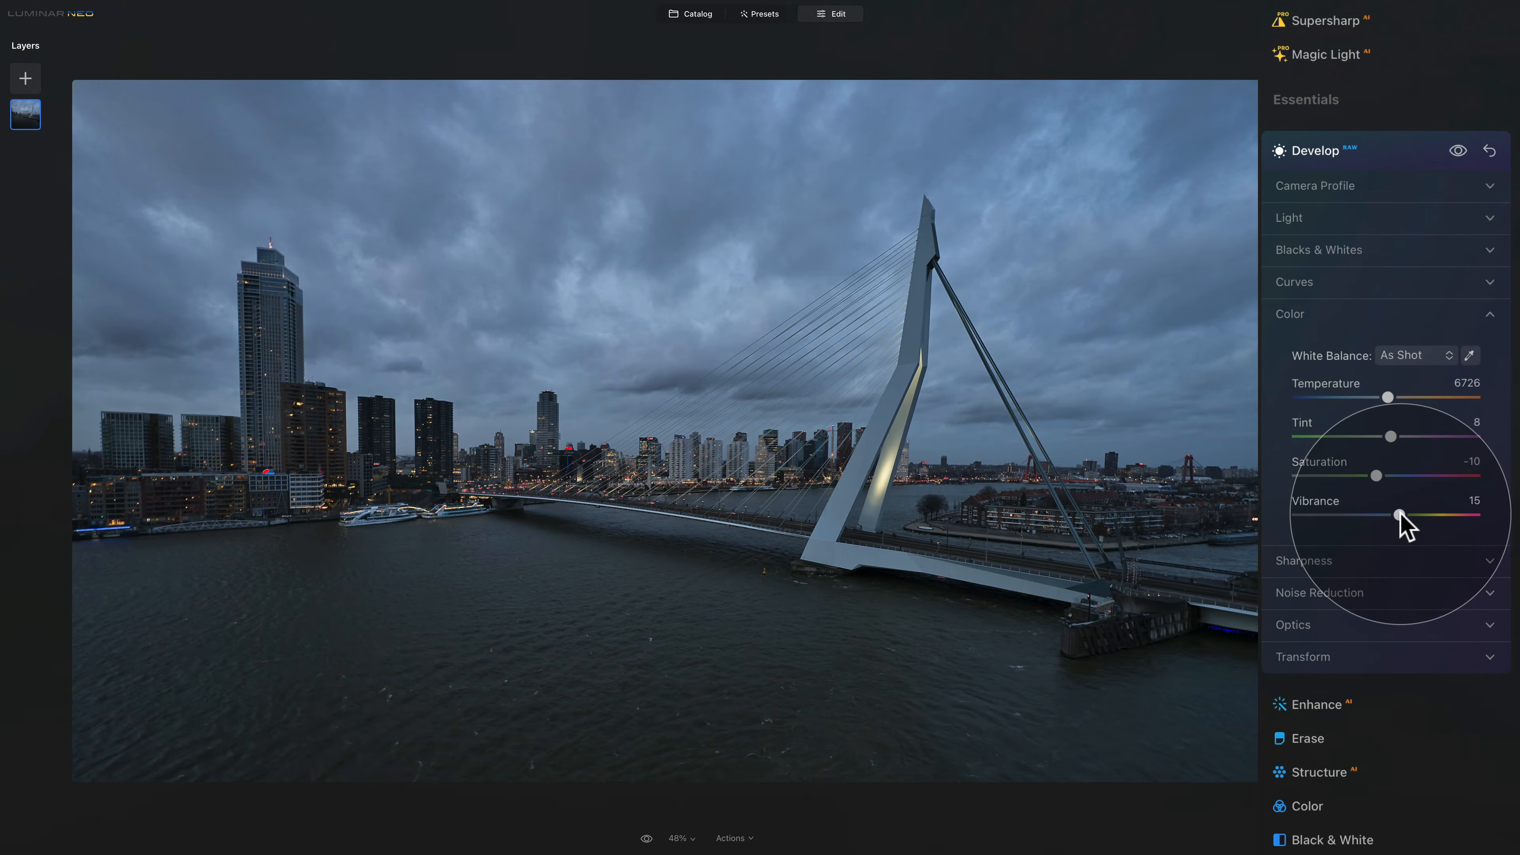
pyautogui.click(1283, 316)
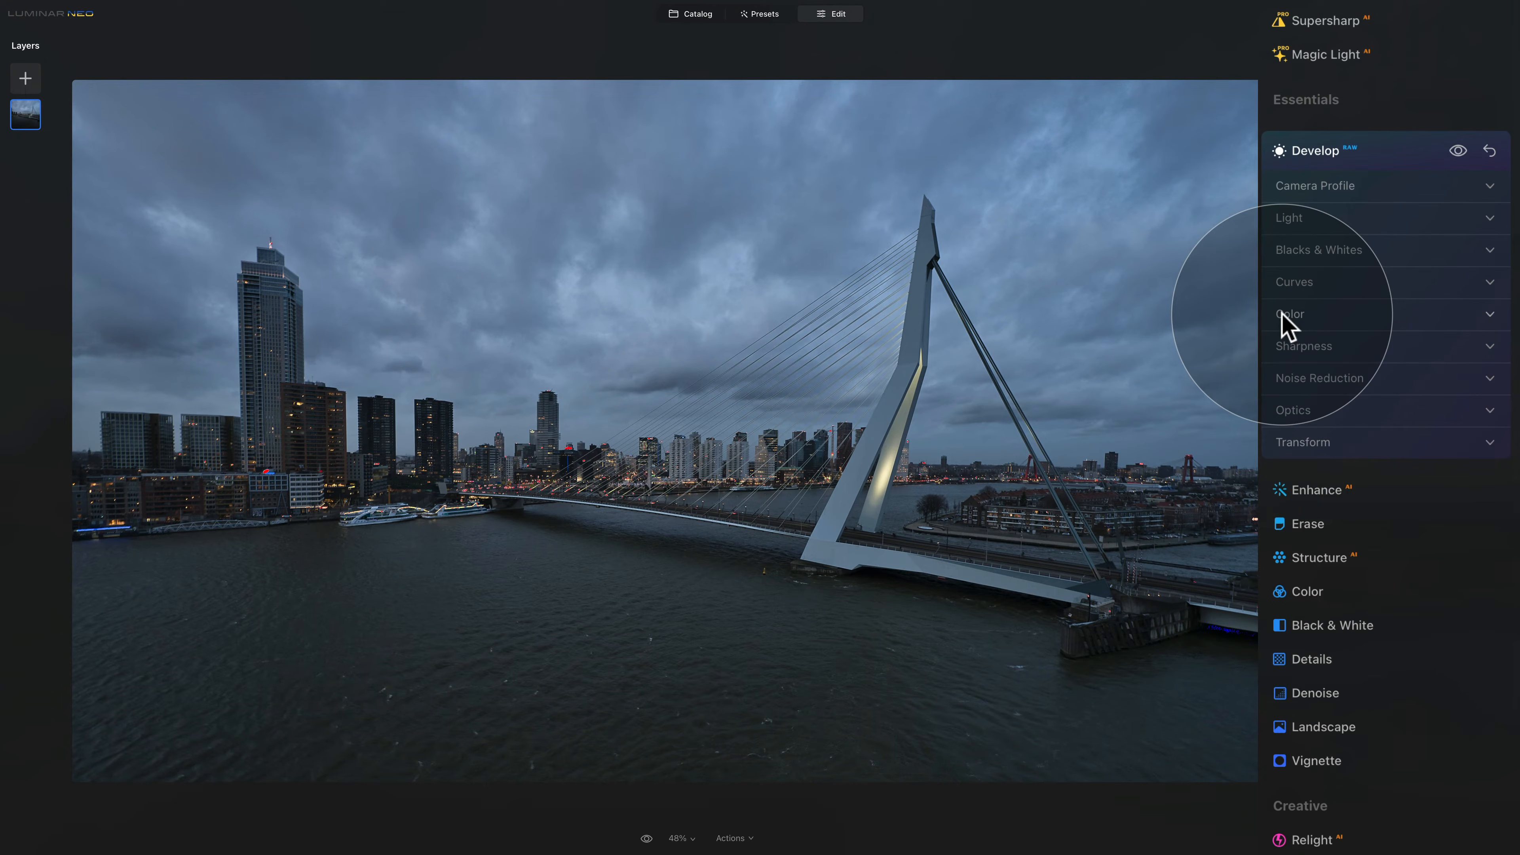
# - Inspect the sky around the tall tower at 100% zoom for noise
pyautogui.click(1358, 152)
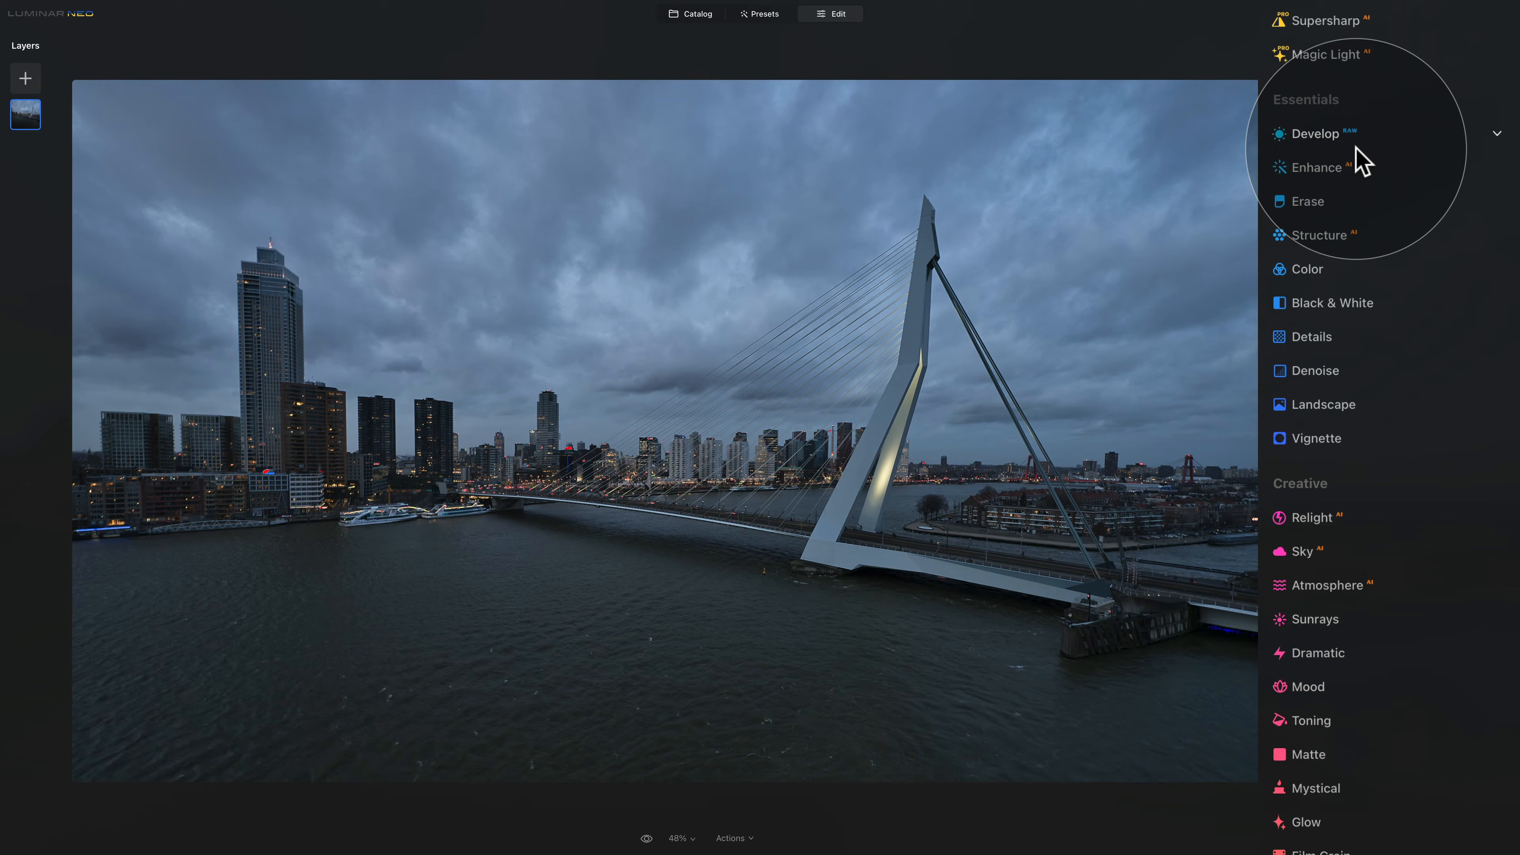
pyautogui.scroll(2, 1359, 160)
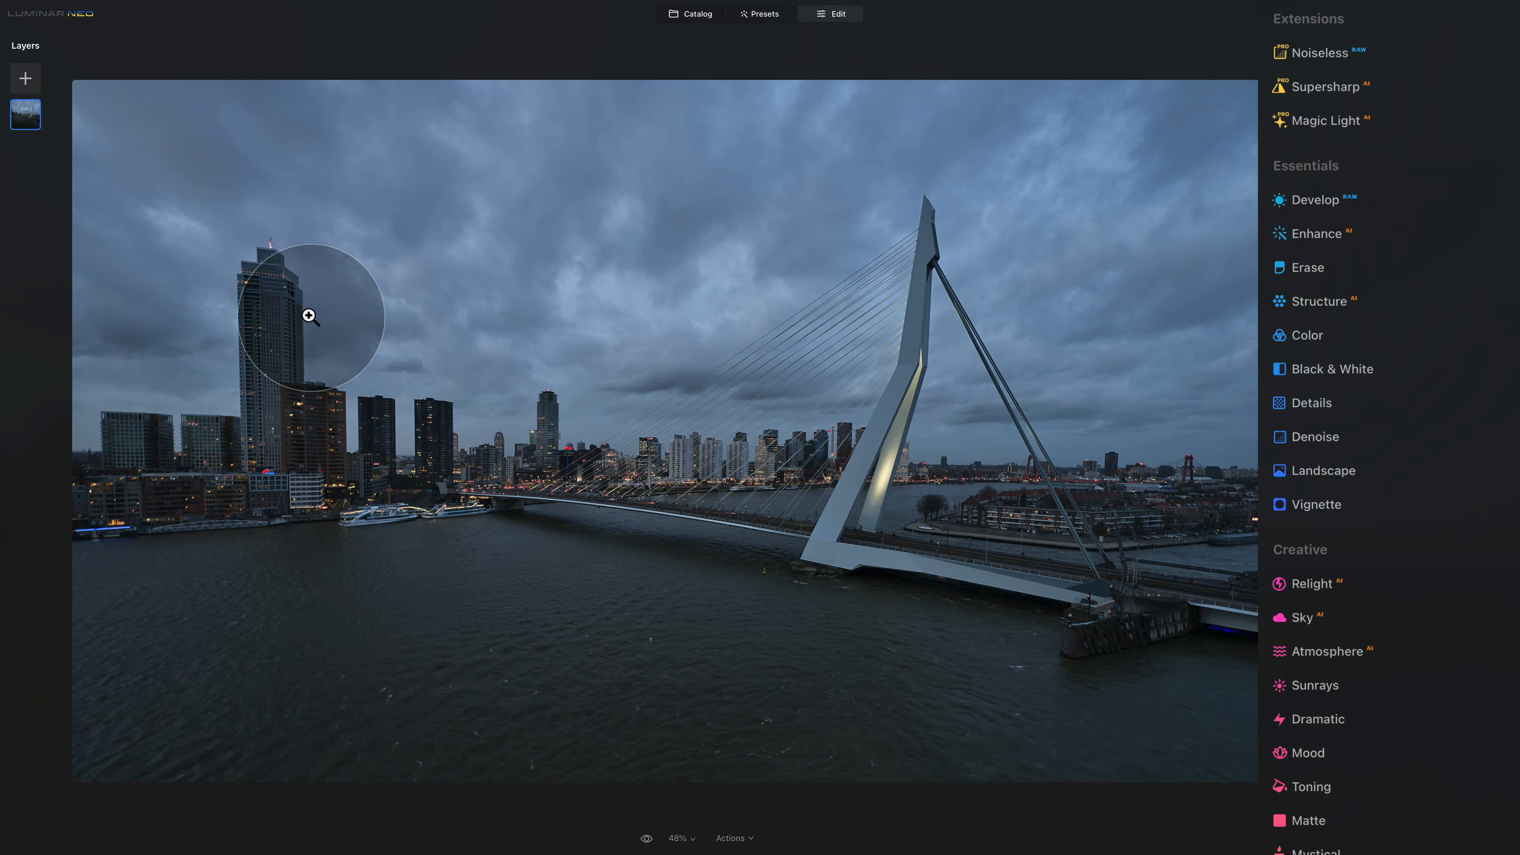
pyautogui.click(289, 211)
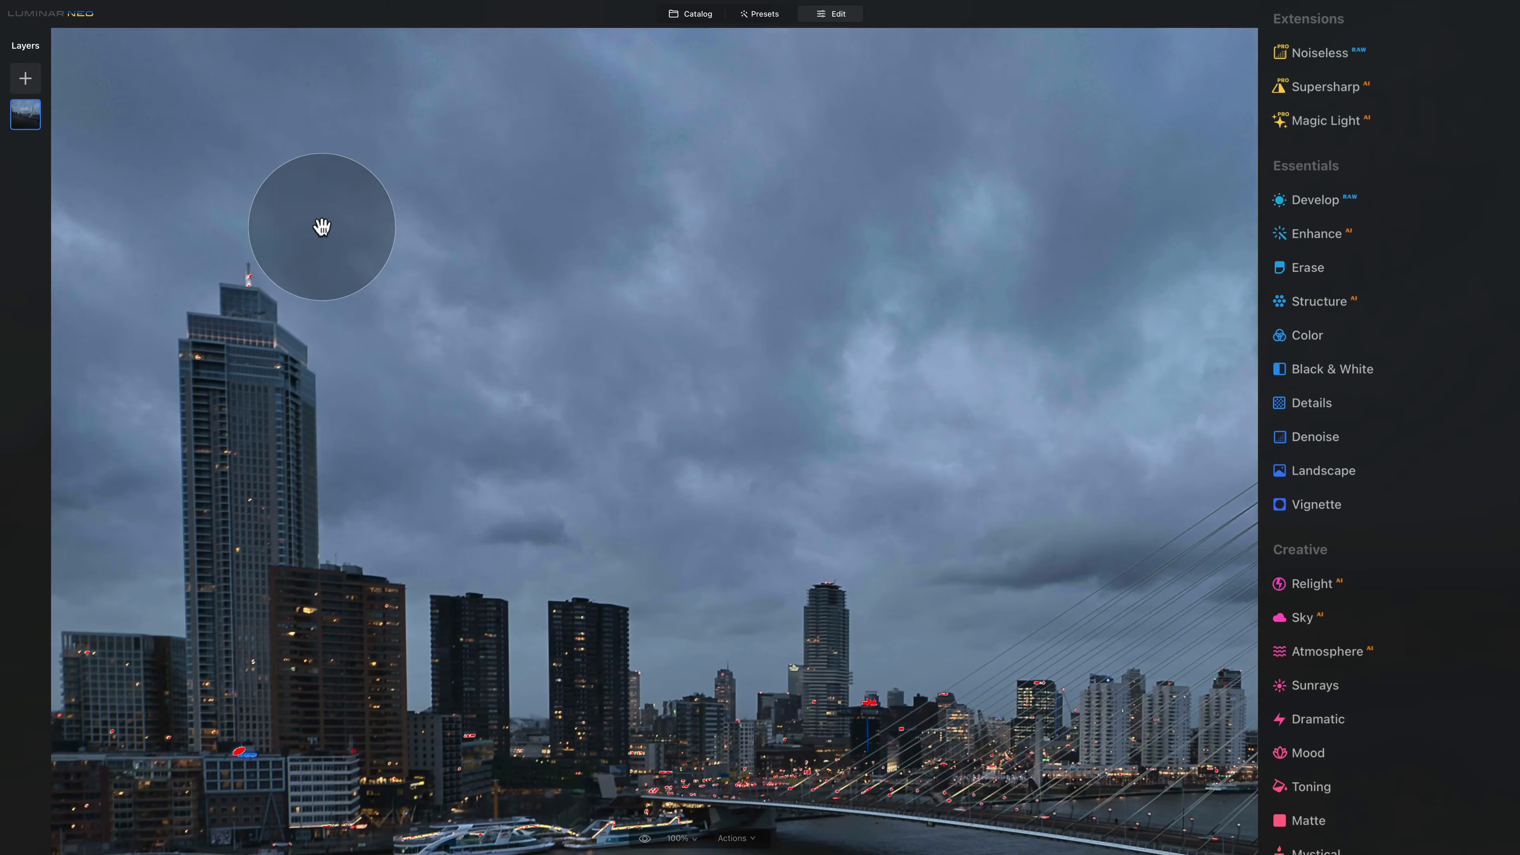
pyautogui.moveTo(322, 231); pyautogui.dragTo(570, 340)
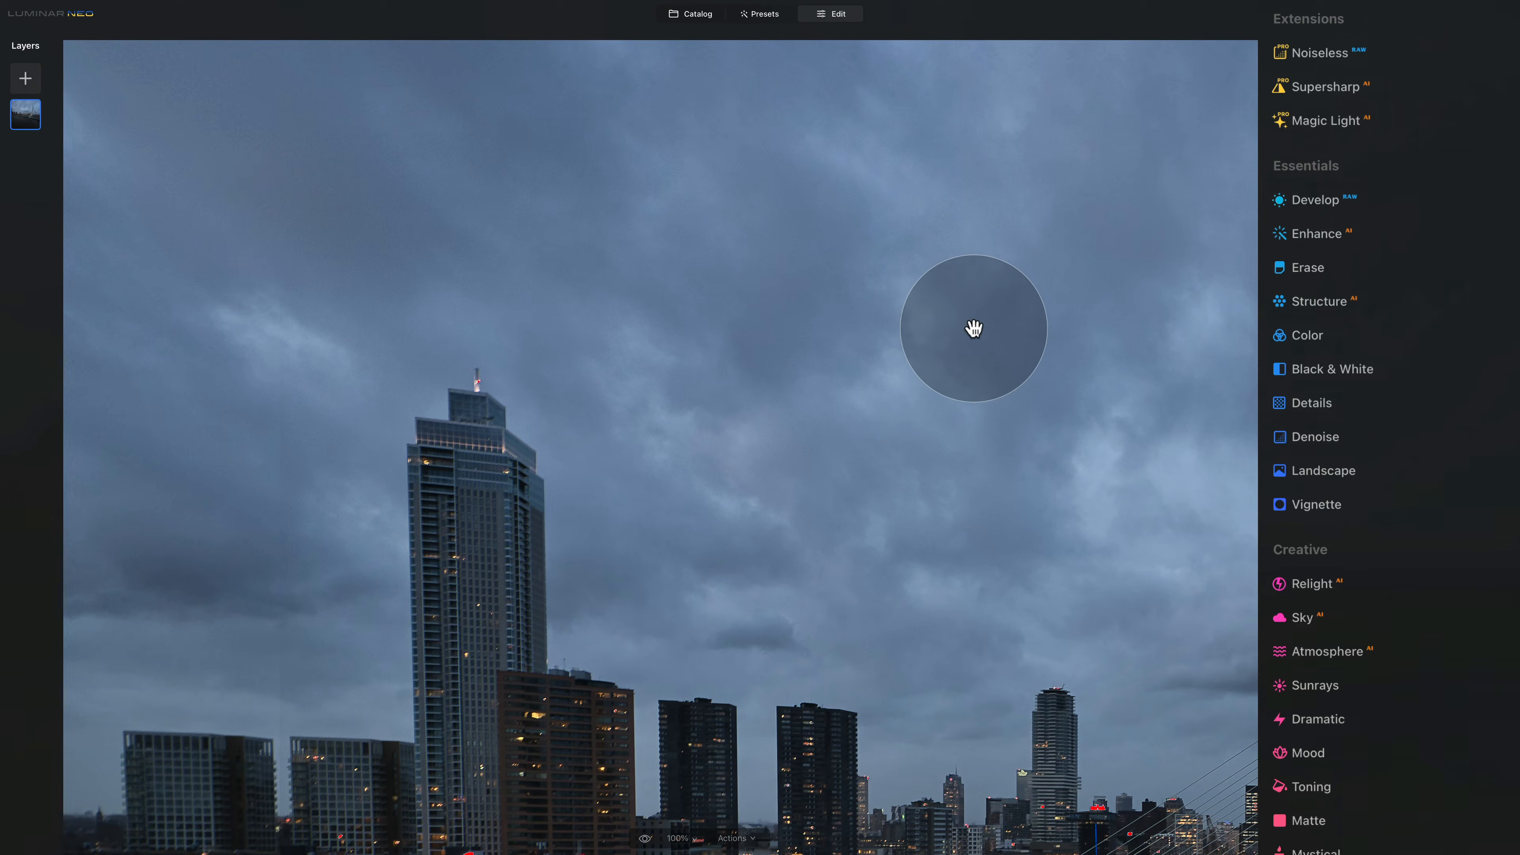
pyautogui.doubleClick(1003, 382)
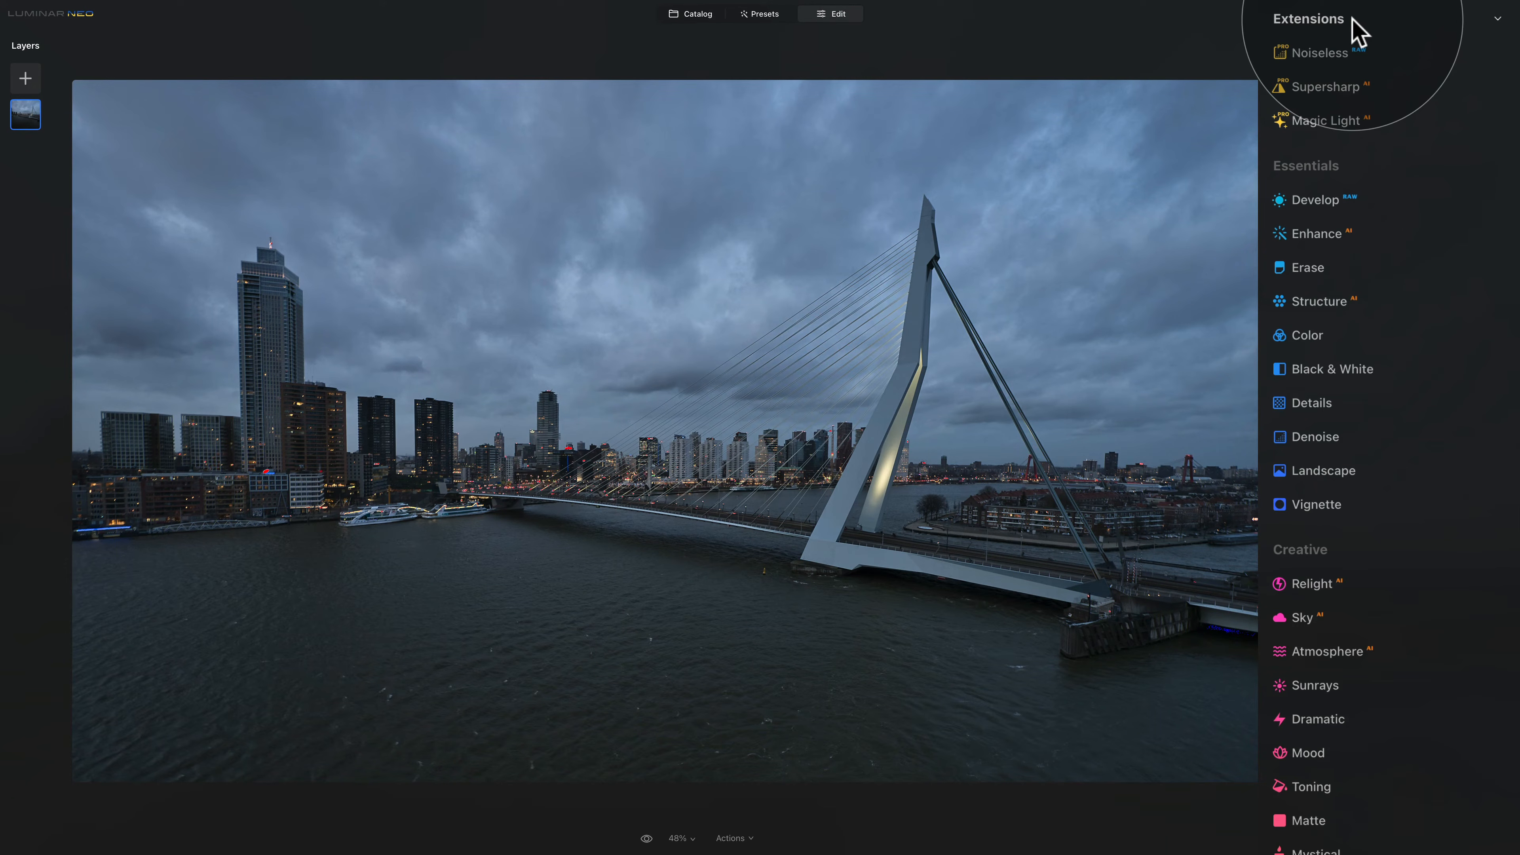
# - Apply the Low Noiseless adjustment and compare the photo with and without it on the tall tower and sky
pyautogui.click(1343, 55)
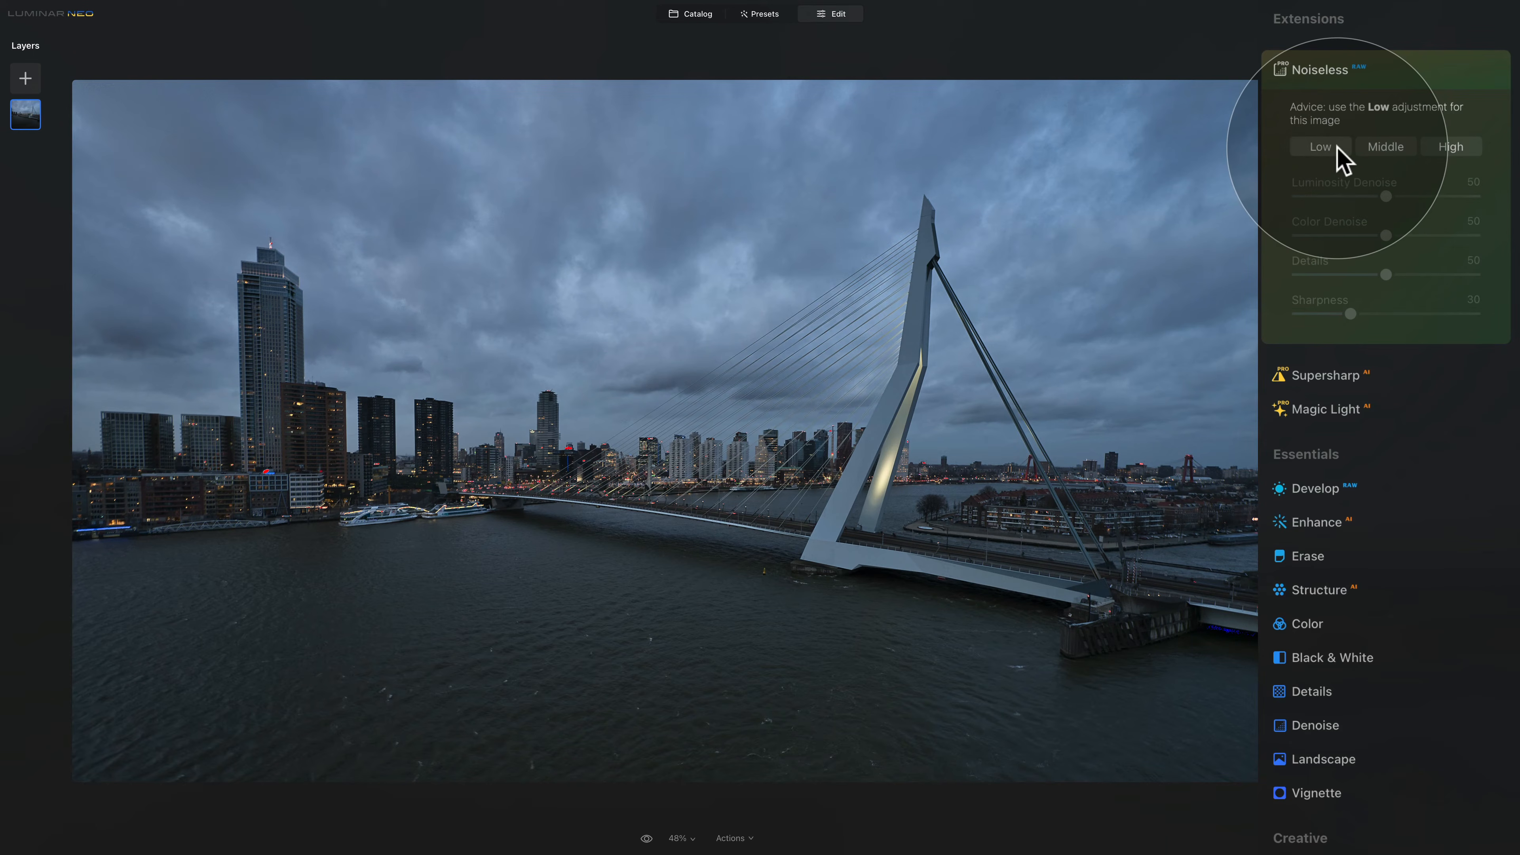
pyautogui.click(1321, 147)
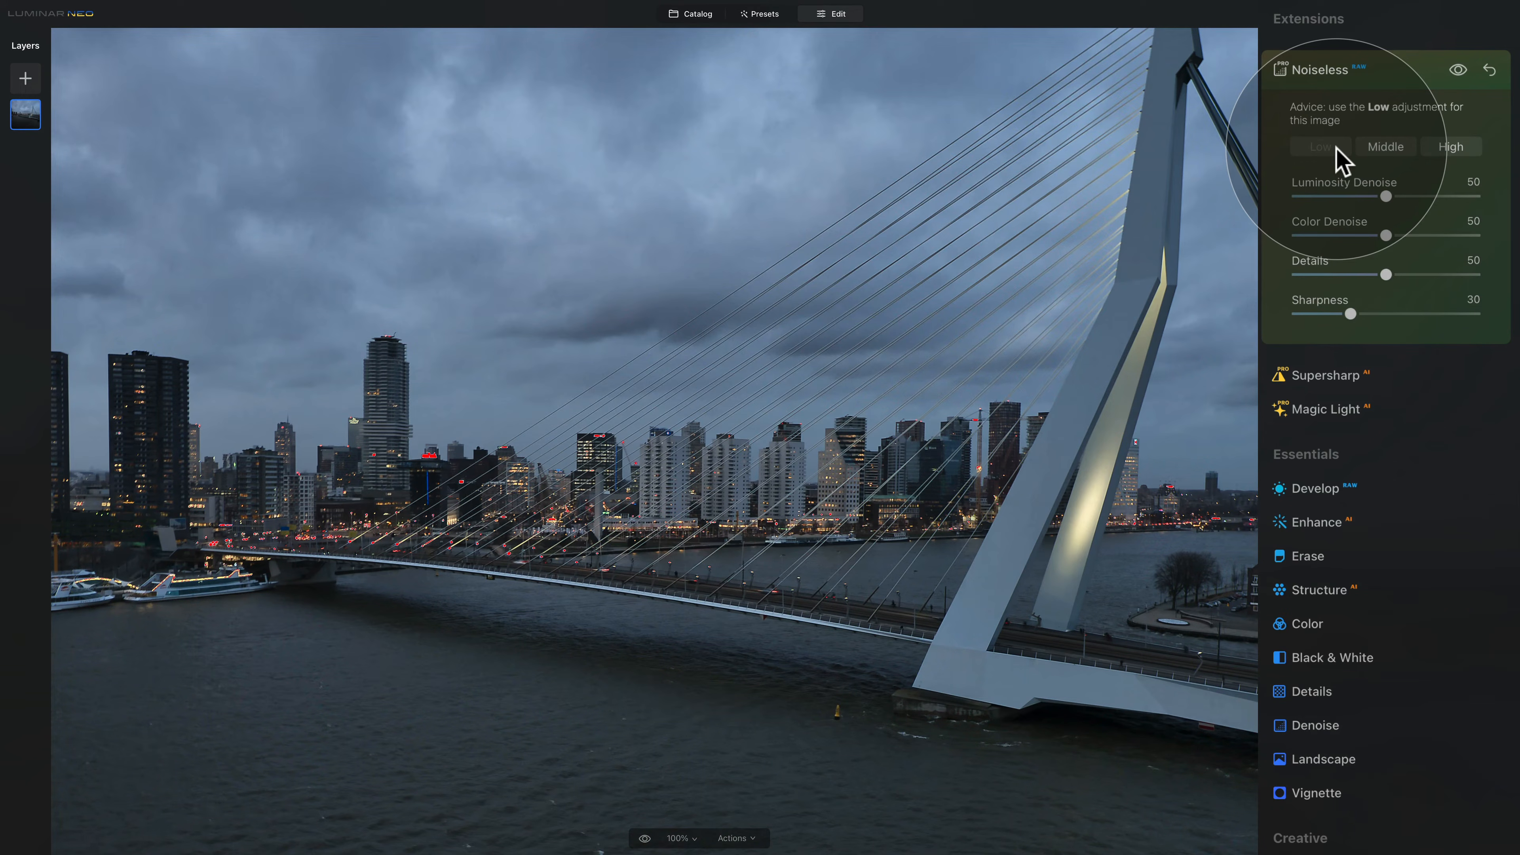
pyautogui.moveTo(445, 146); pyautogui.dragTo(828, 276)
pyautogui.moveTo(369, 189); pyautogui.dragTo(732, 527)
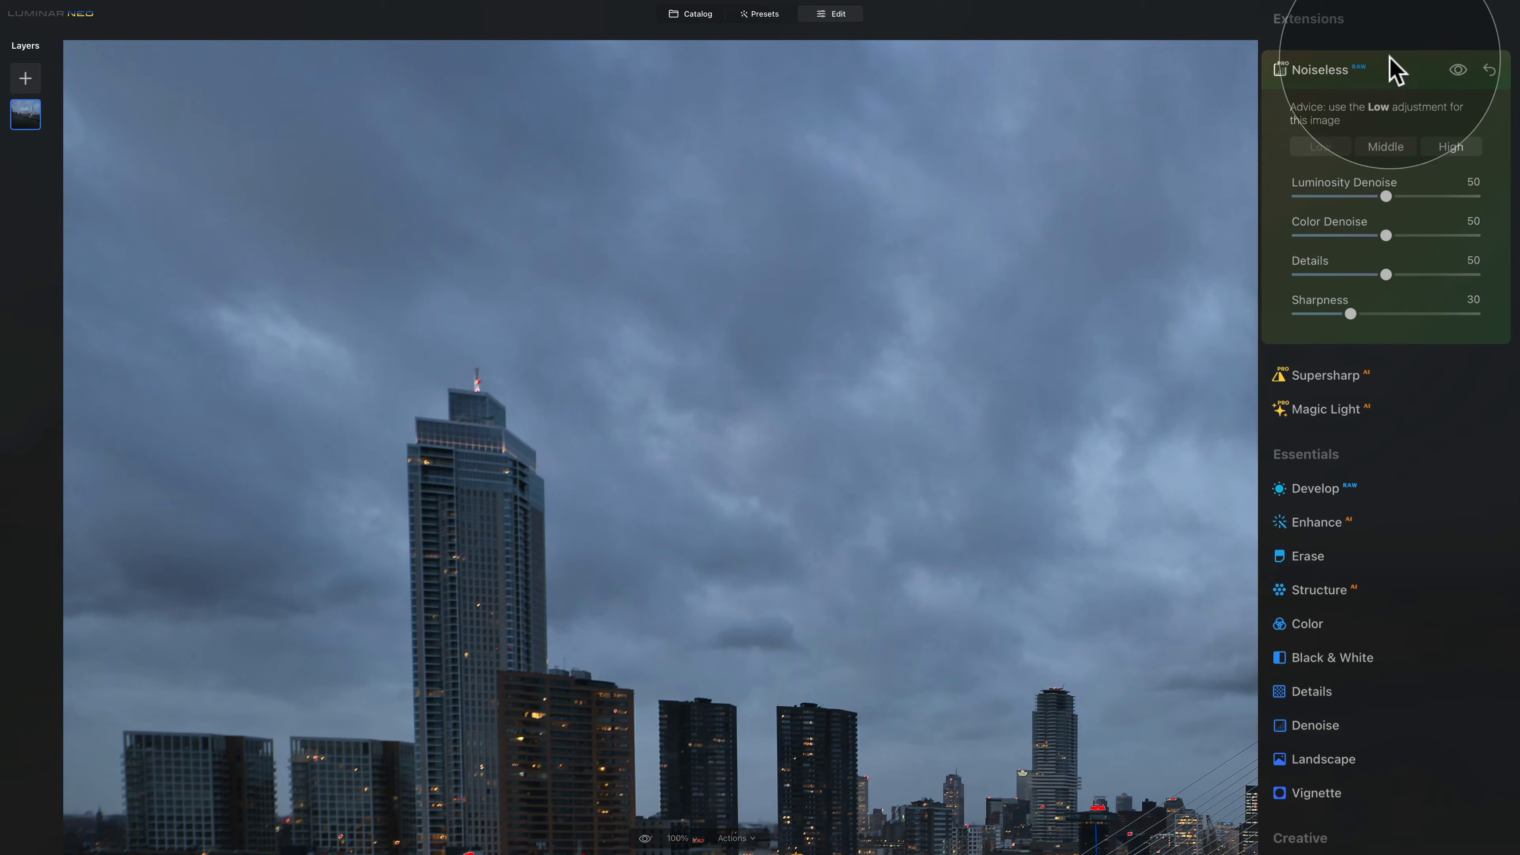
pyautogui.click(1461, 75)
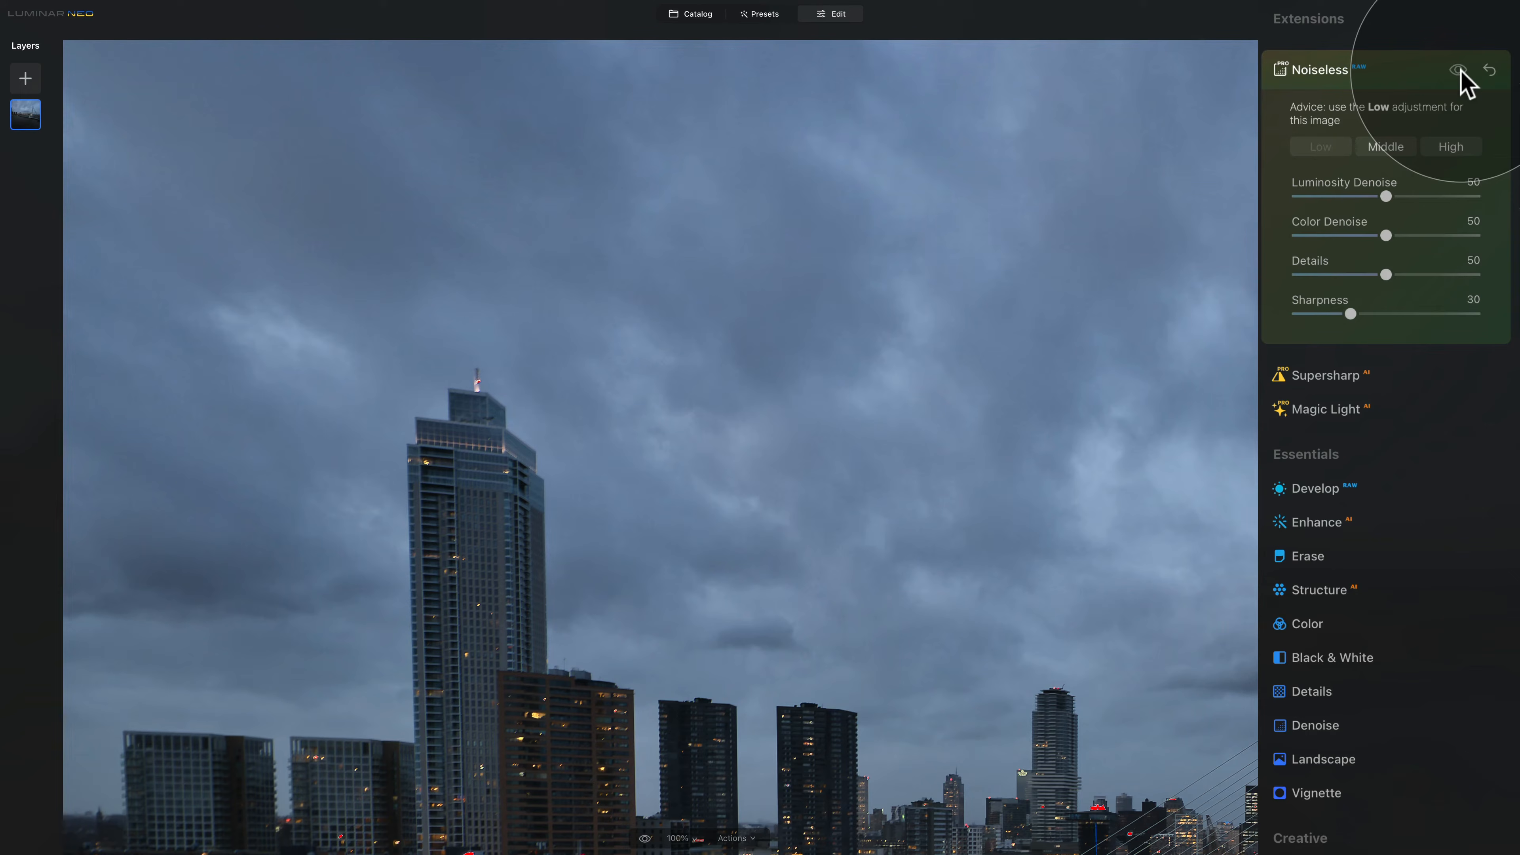
pyautogui.click(1460, 73)
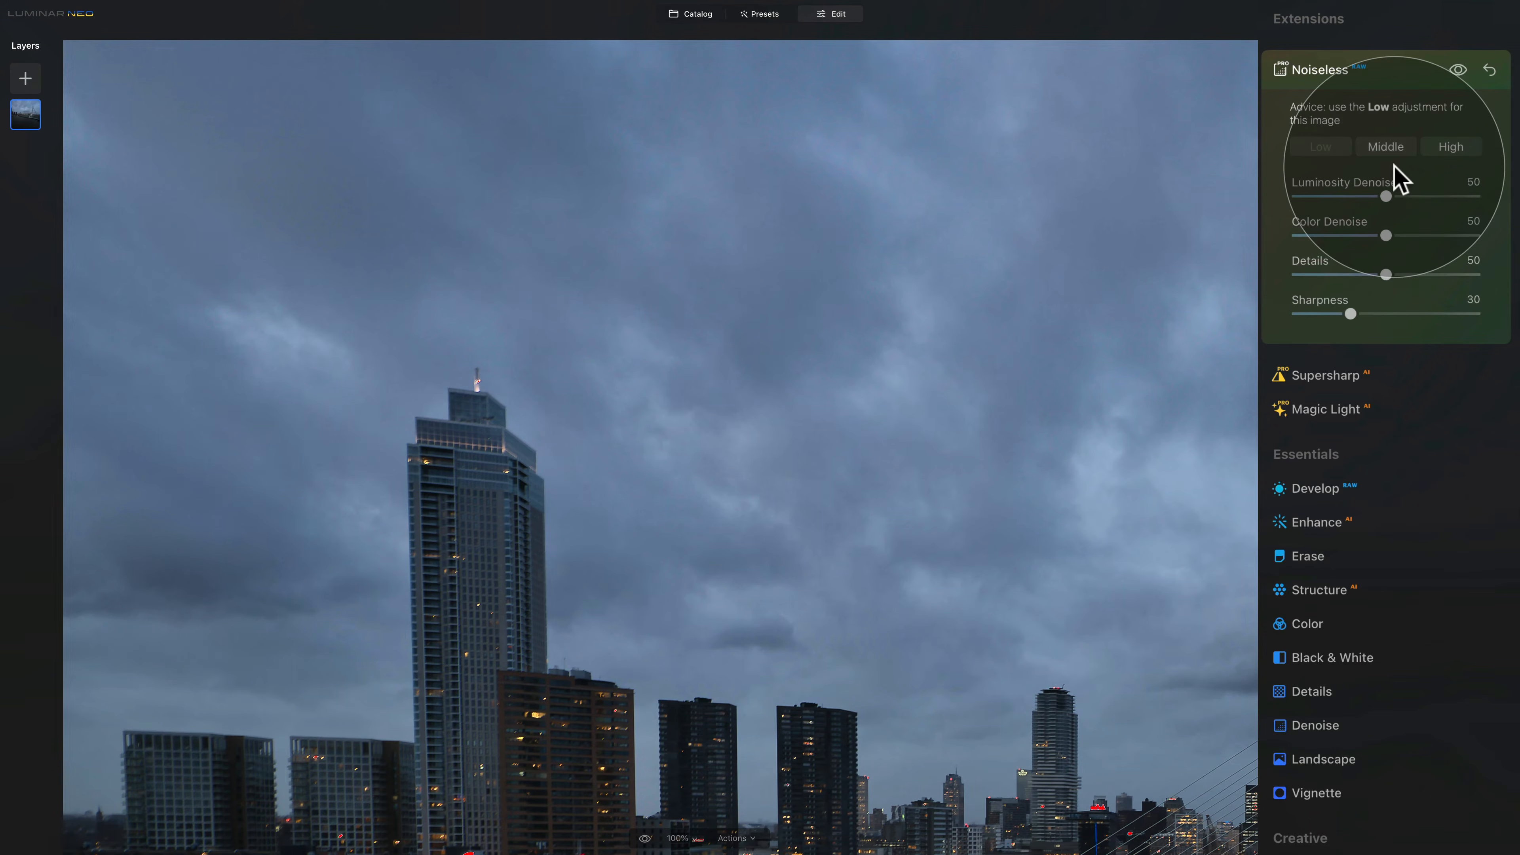
pyautogui.click(1360, 69)
pyautogui.click(692, 322)
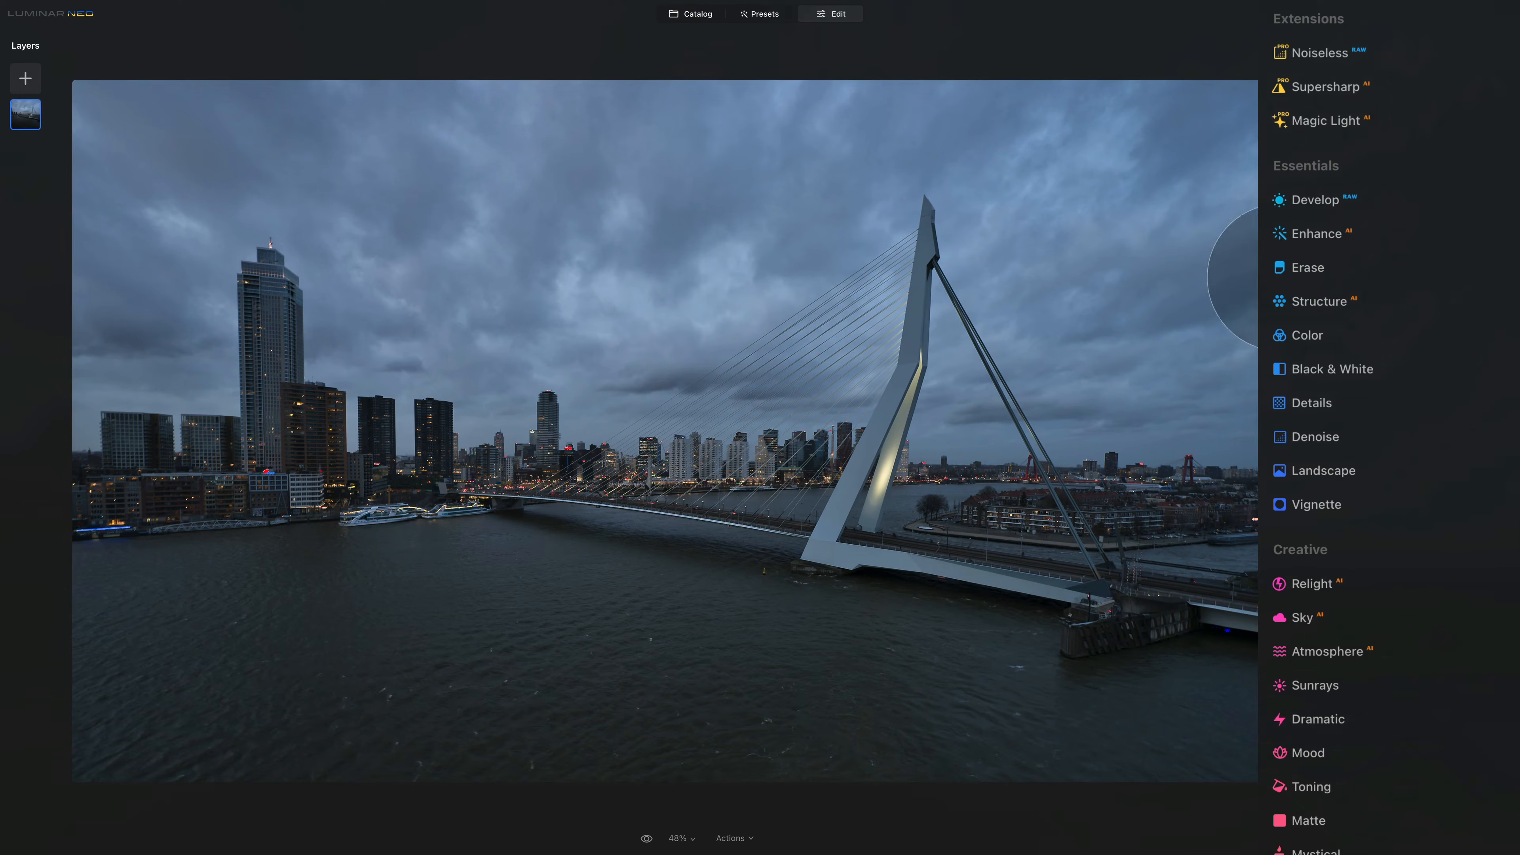
# - Set Remove Color Cast to 20 in the Color tool
pyautogui.click(1317, 337)
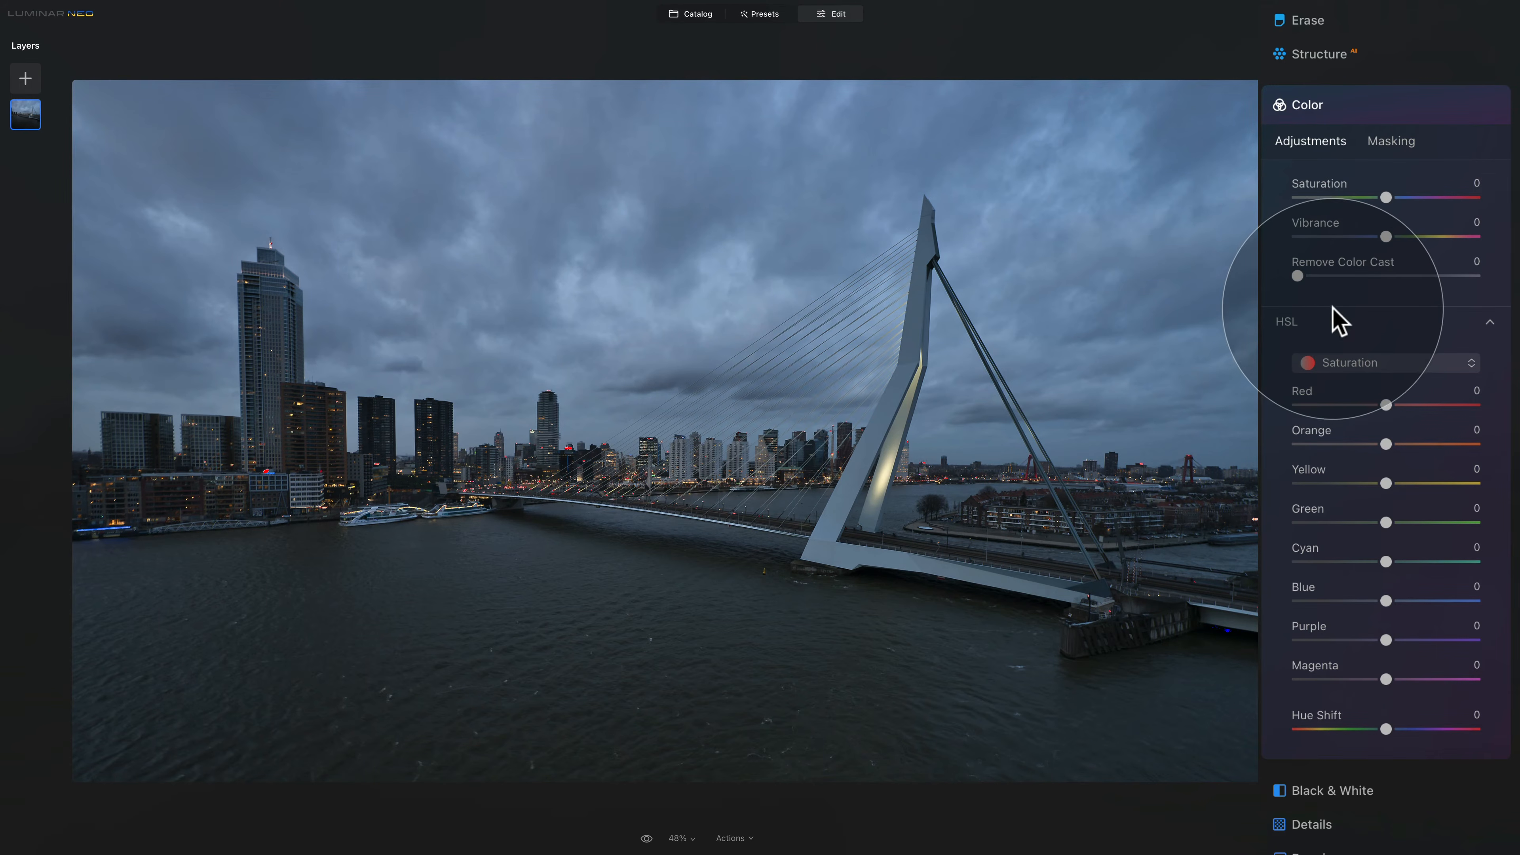
pyautogui.click(1332, 324)
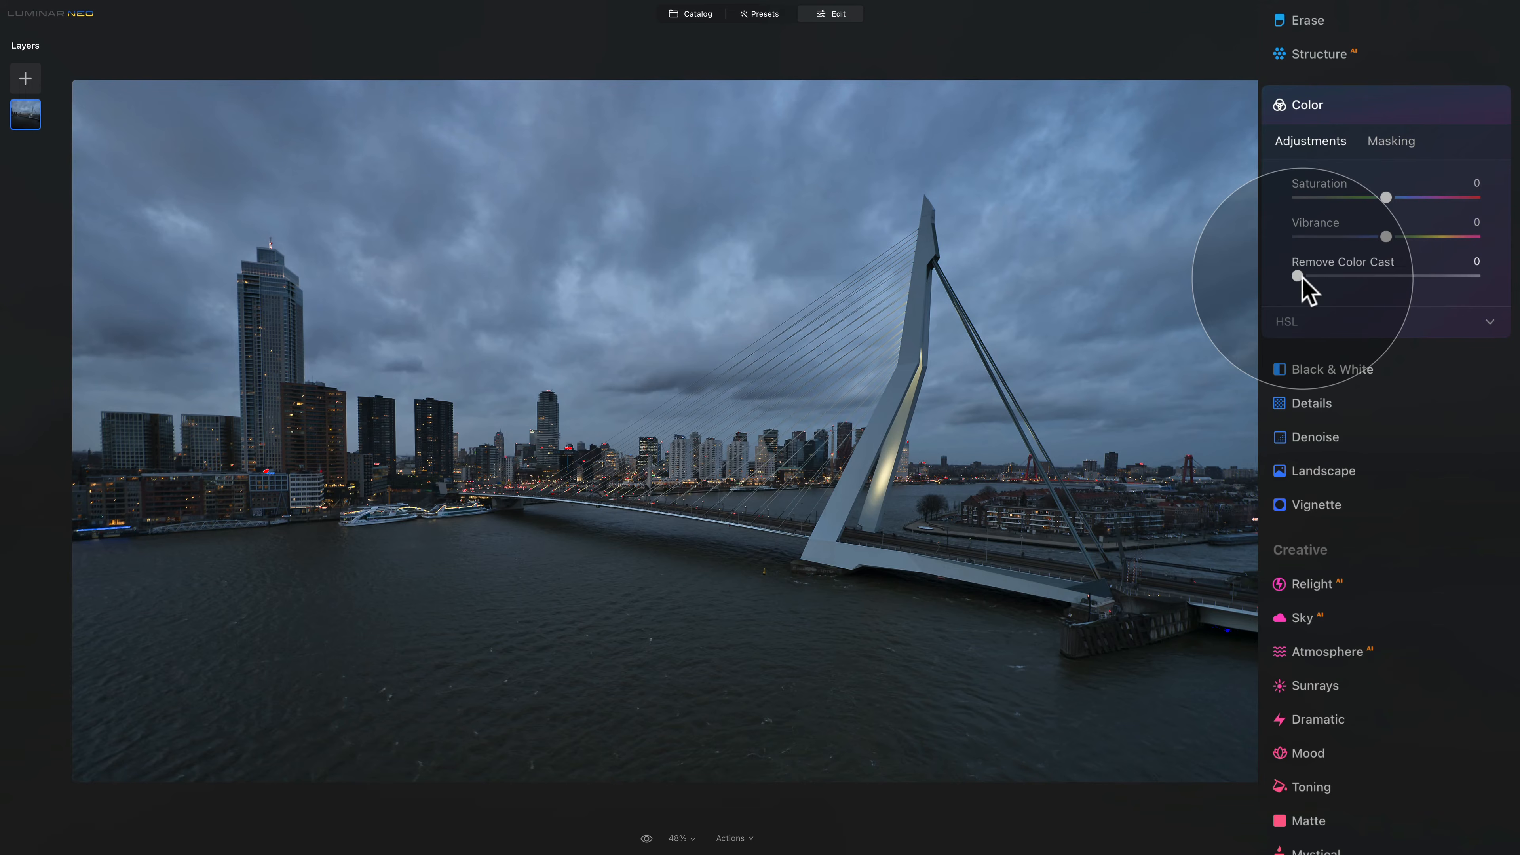
pyautogui.moveTo(1302, 278); pyautogui.dragTo(1340, 277)
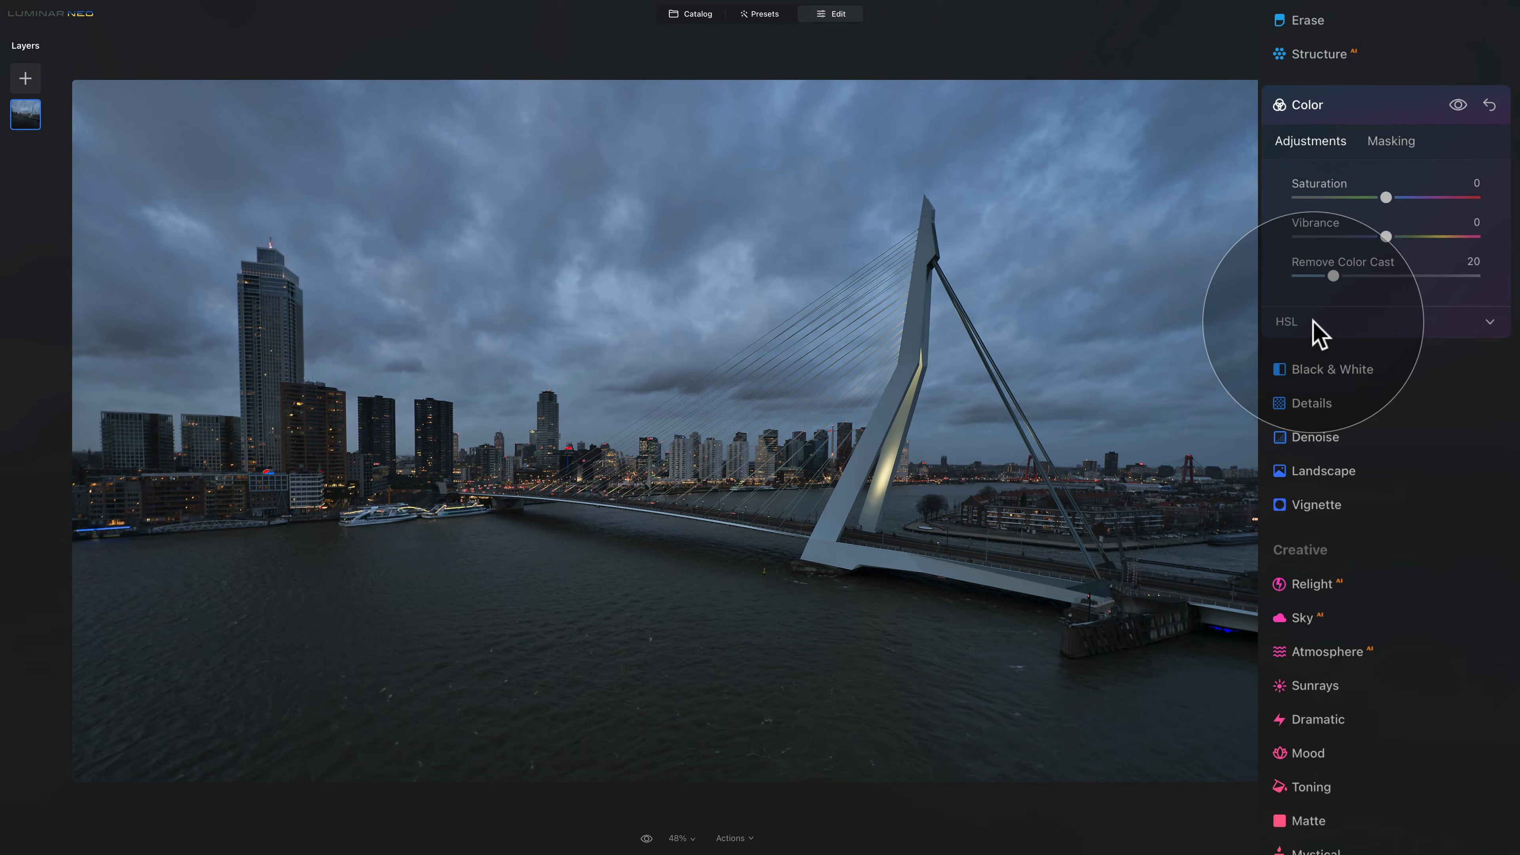
# - Set the HSL Saturation of Red to 14, Orange to 15 and Yellow to 18
pyautogui.click(1319, 335)
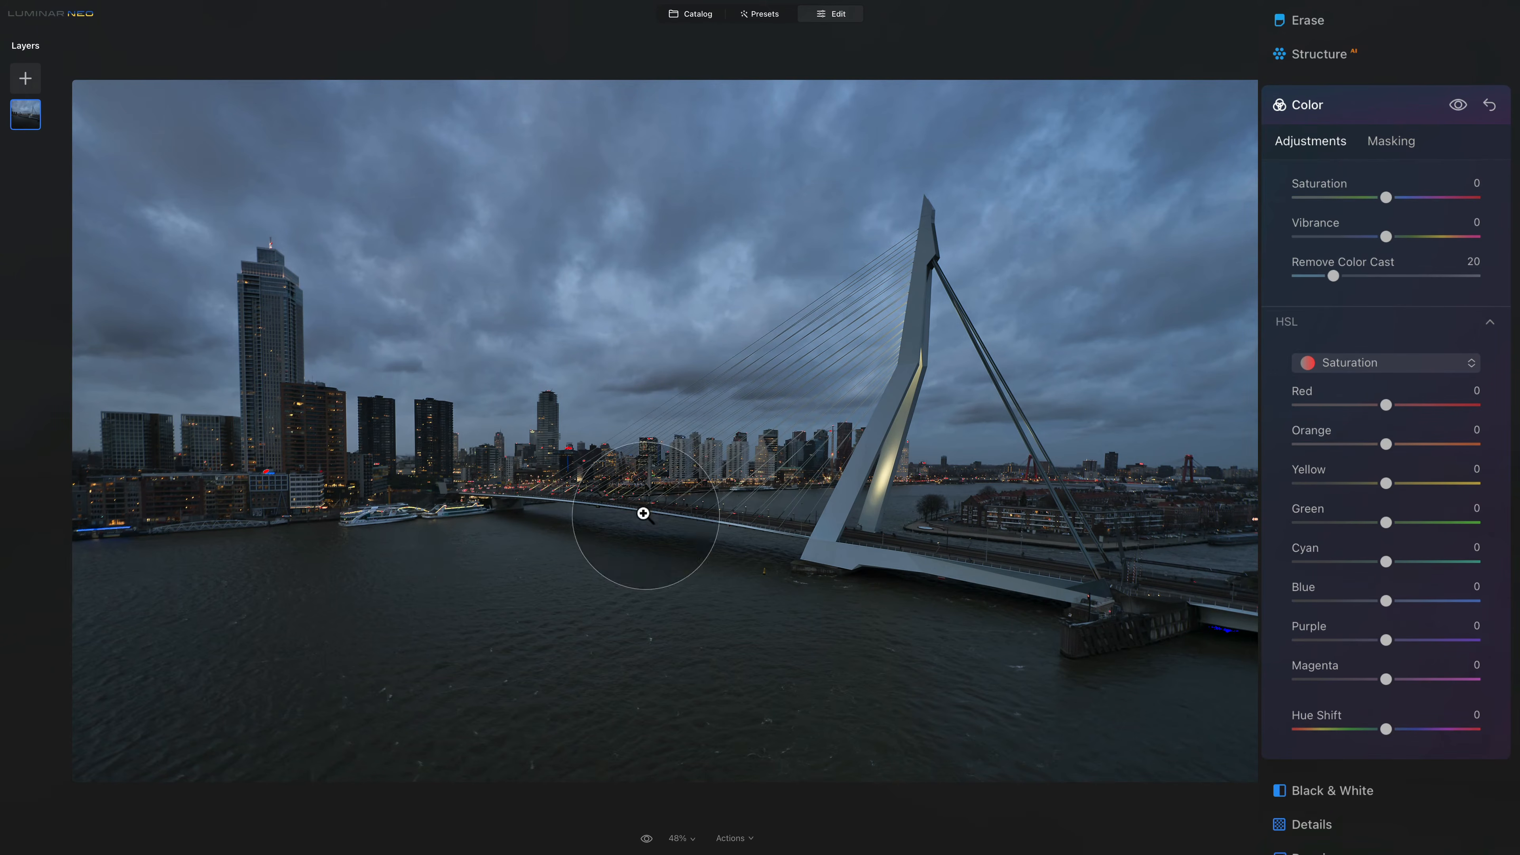
pyautogui.click(1411, 365)
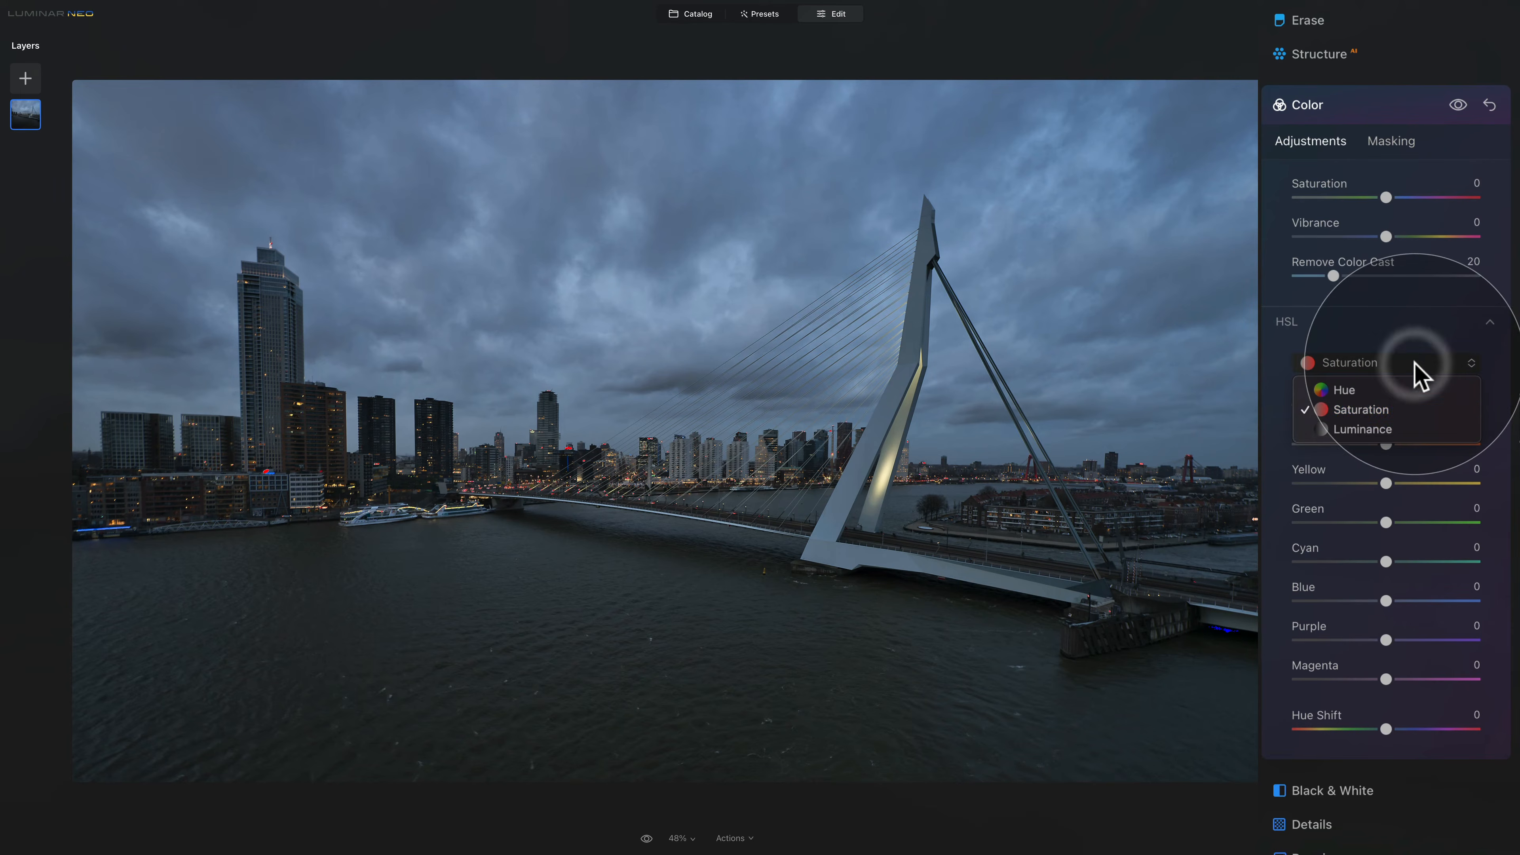
pyautogui.click(1397, 413)
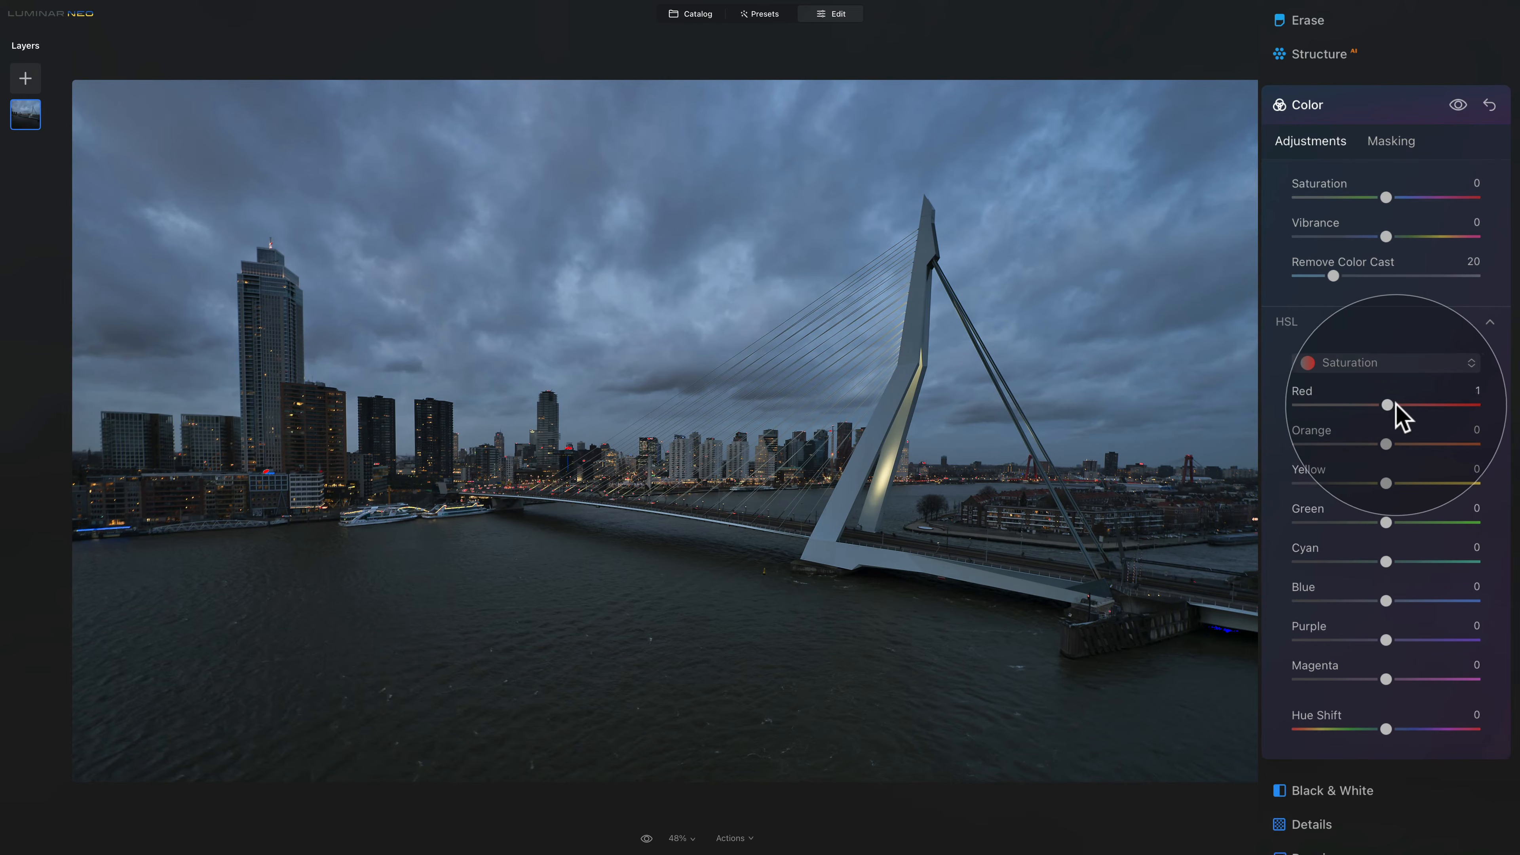
pyautogui.moveTo(1388, 407); pyautogui.dragTo(1397, 480)
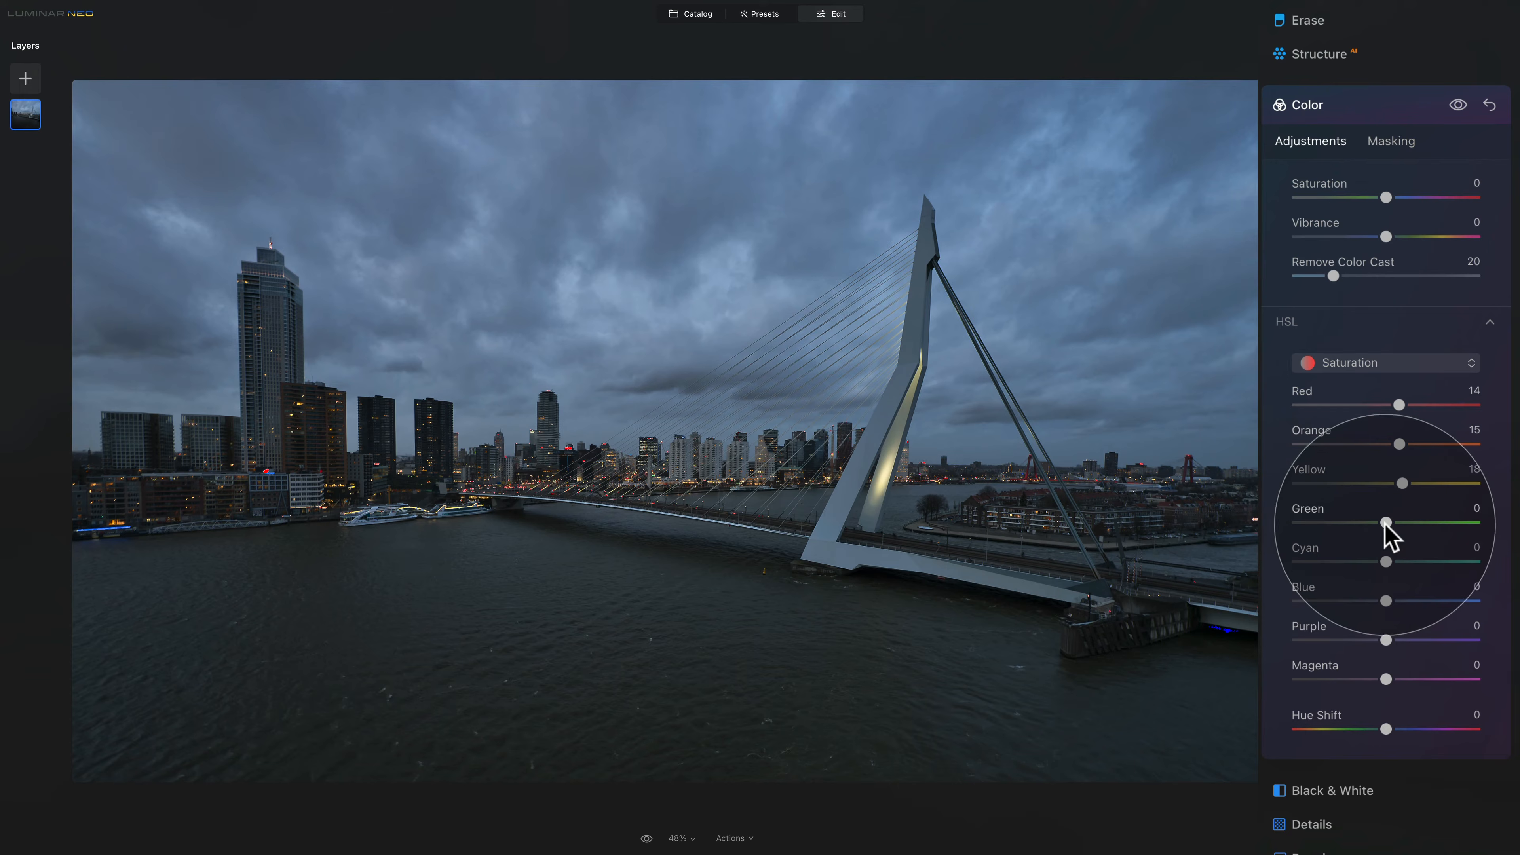
# - Lower the HSL Saturation of Green to -13, Cyan to -73, Blue to -72, Purple to -62 and Magenta to -57
pyautogui.moveTo(1385, 523); pyautogui.dragTo(1313, 563)
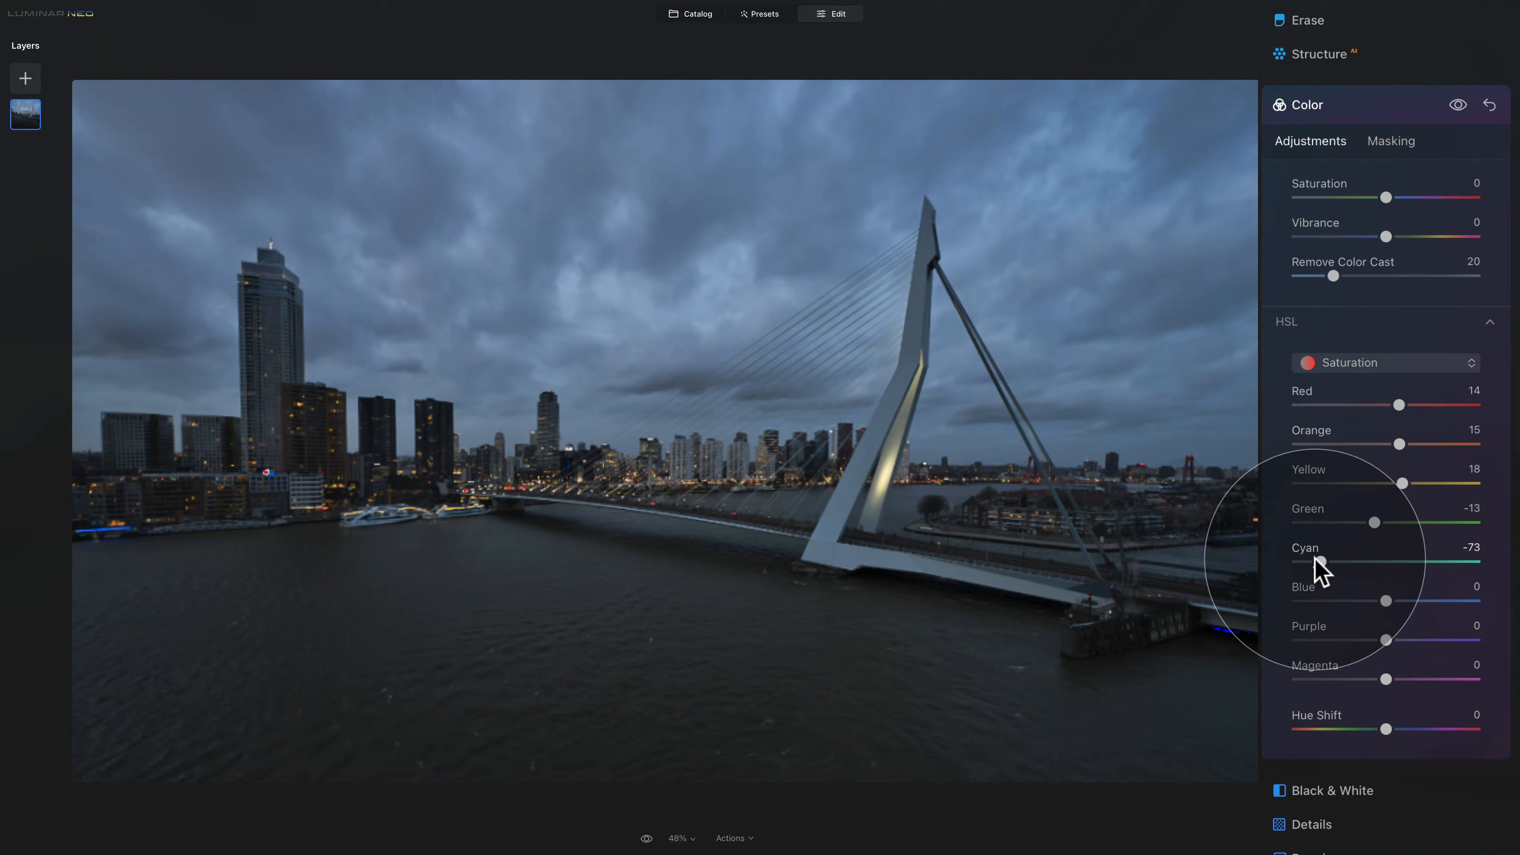
pyautogui.click(1329, 600)
pyautogui.moveTo(1319, 599); pyautogui.dragTo(1322, 601)
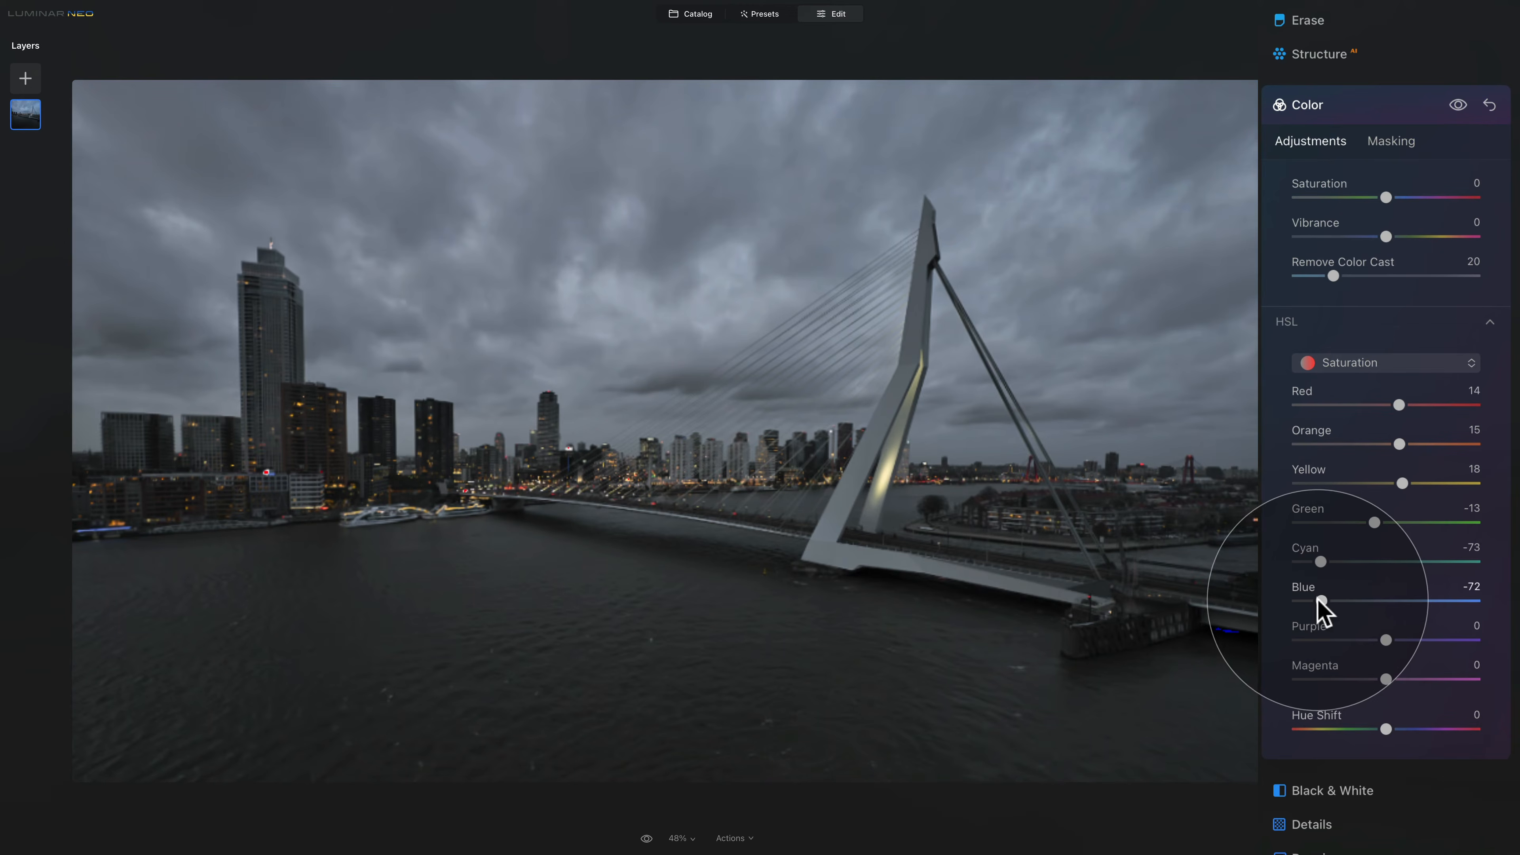
pyautogui.click(1330, 639)
pyautogui.click(1331, 679)
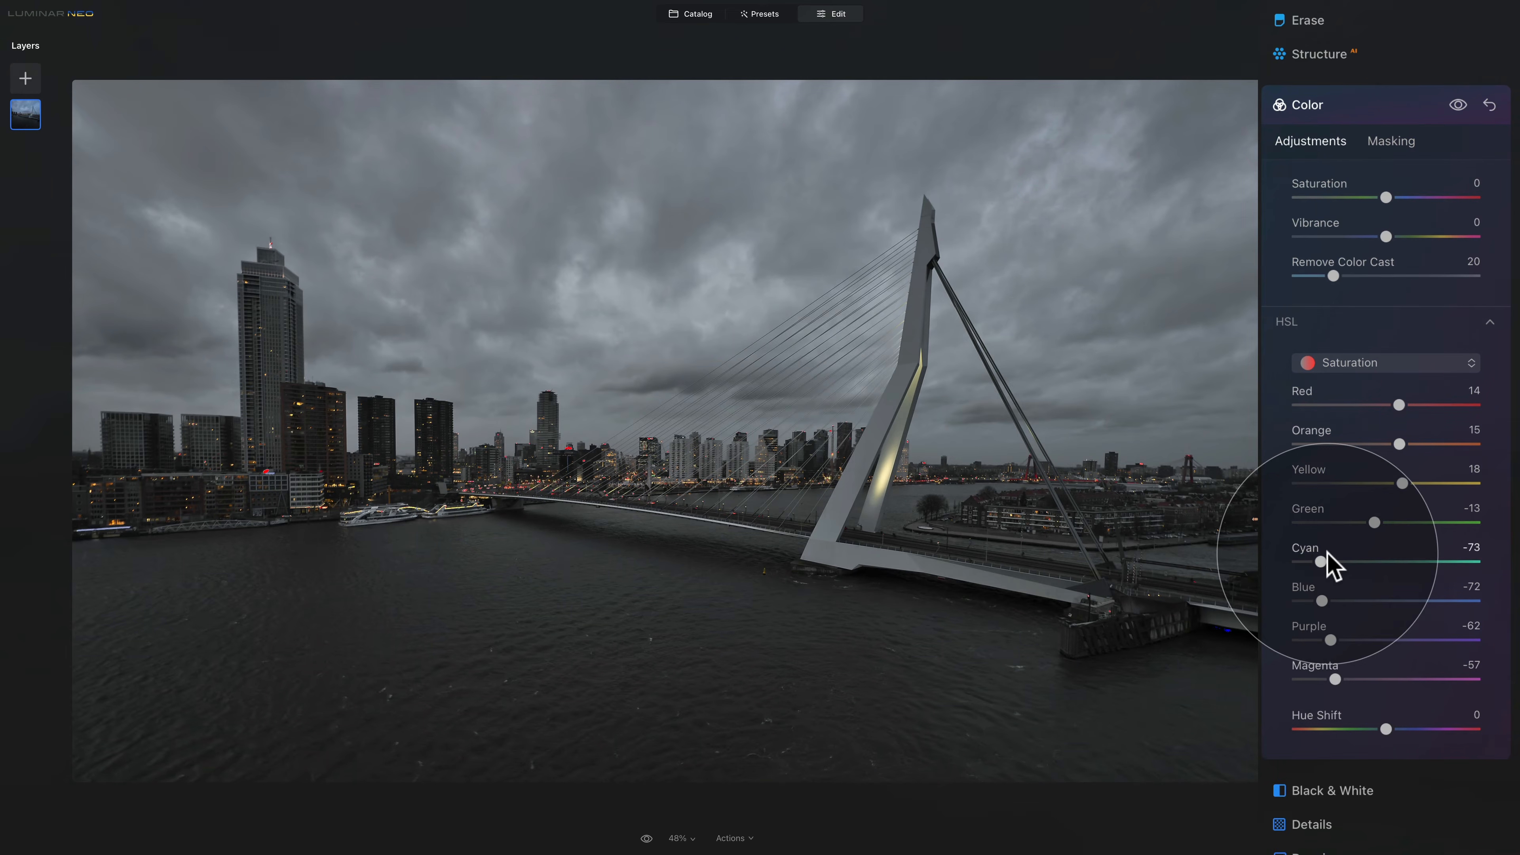
# - Soften the HSL desaturation by setting Cyan to -35, Blue to -37, Purple to -36 and Magenta to -32
pyautogui.click(1348, 561)
pyautogui.click(1346, 599)
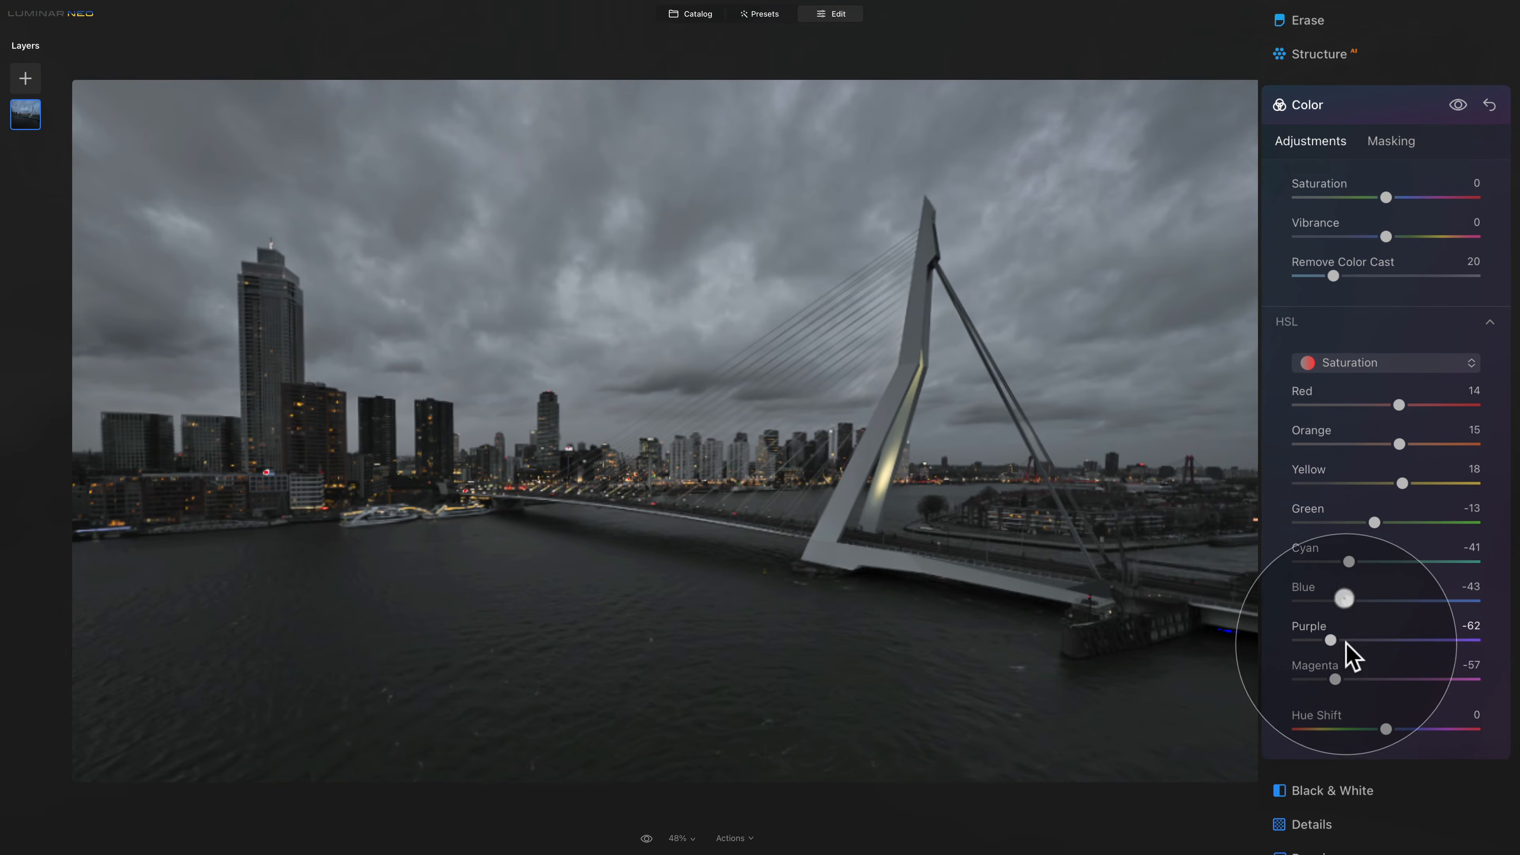
pyautogui.click(1348, 640)
pyautogui.click(1352, 680)
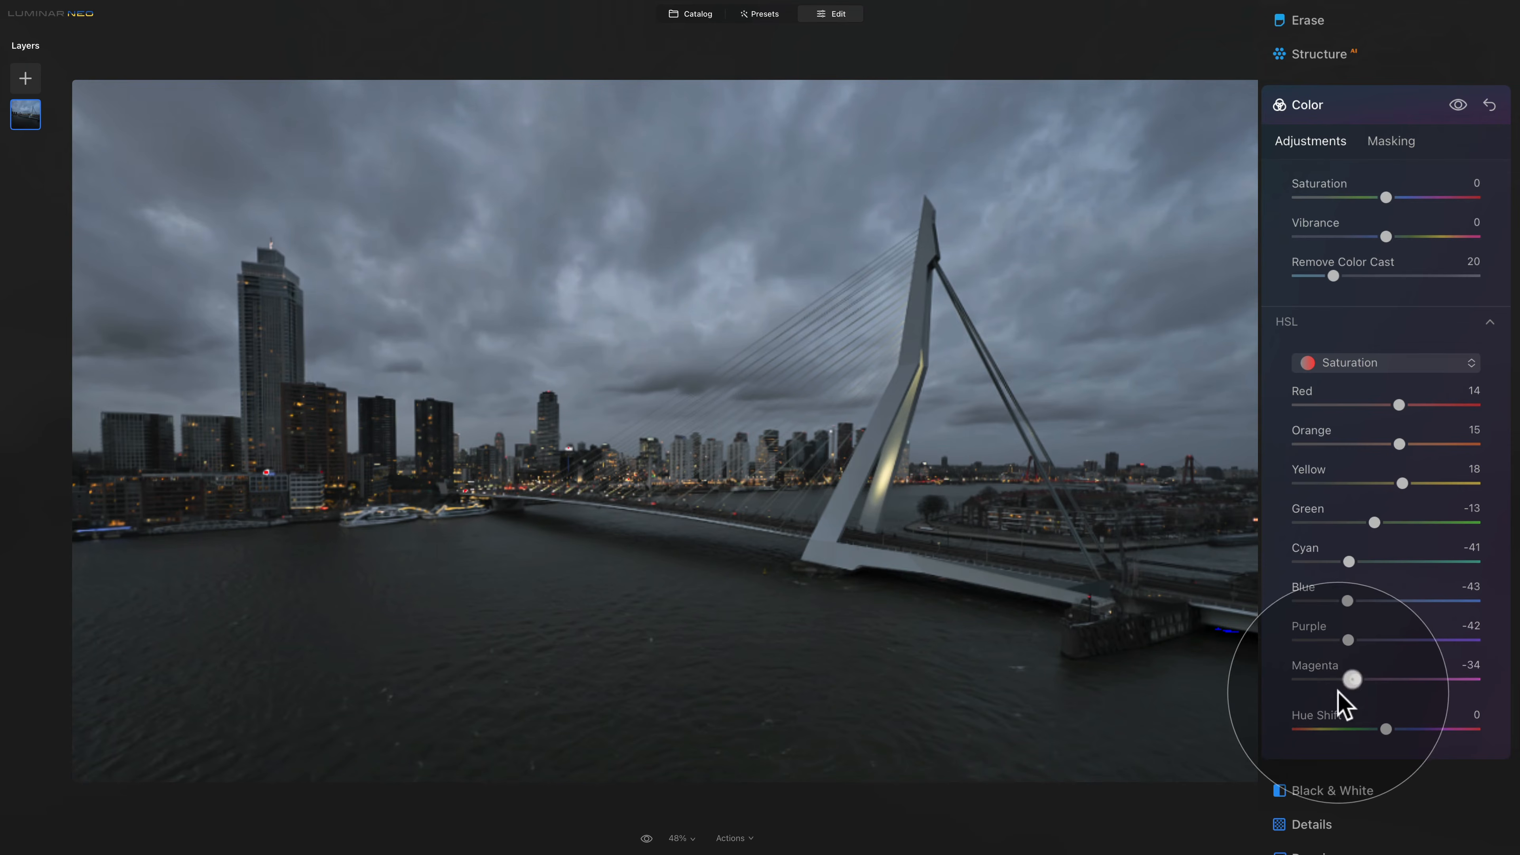
pyautogui.click(1350, 599)
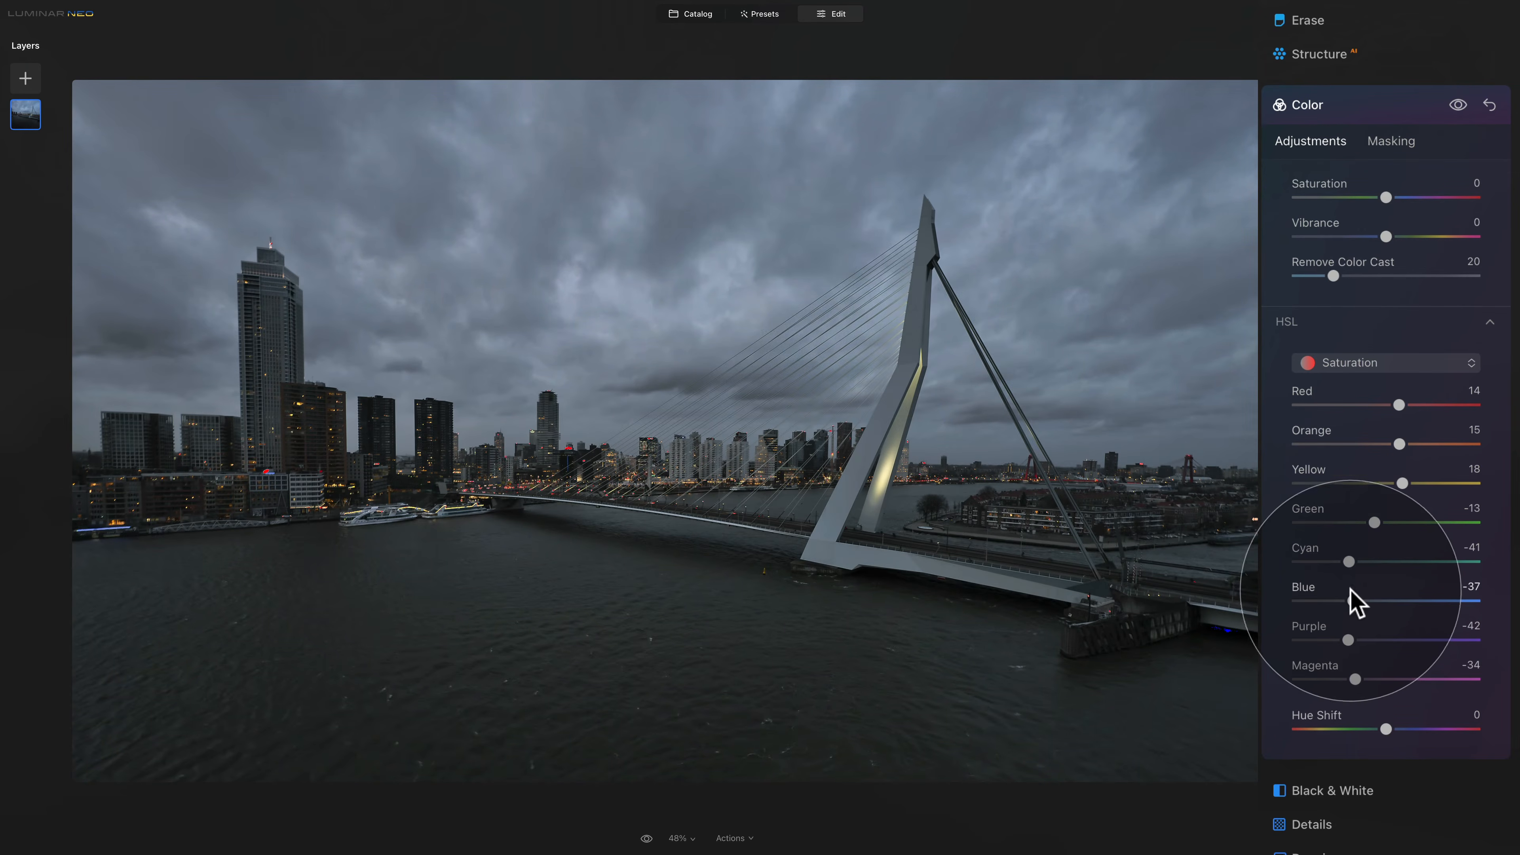
pyautogui.click(1354, 561)
pyautogui.click(1351, 640)
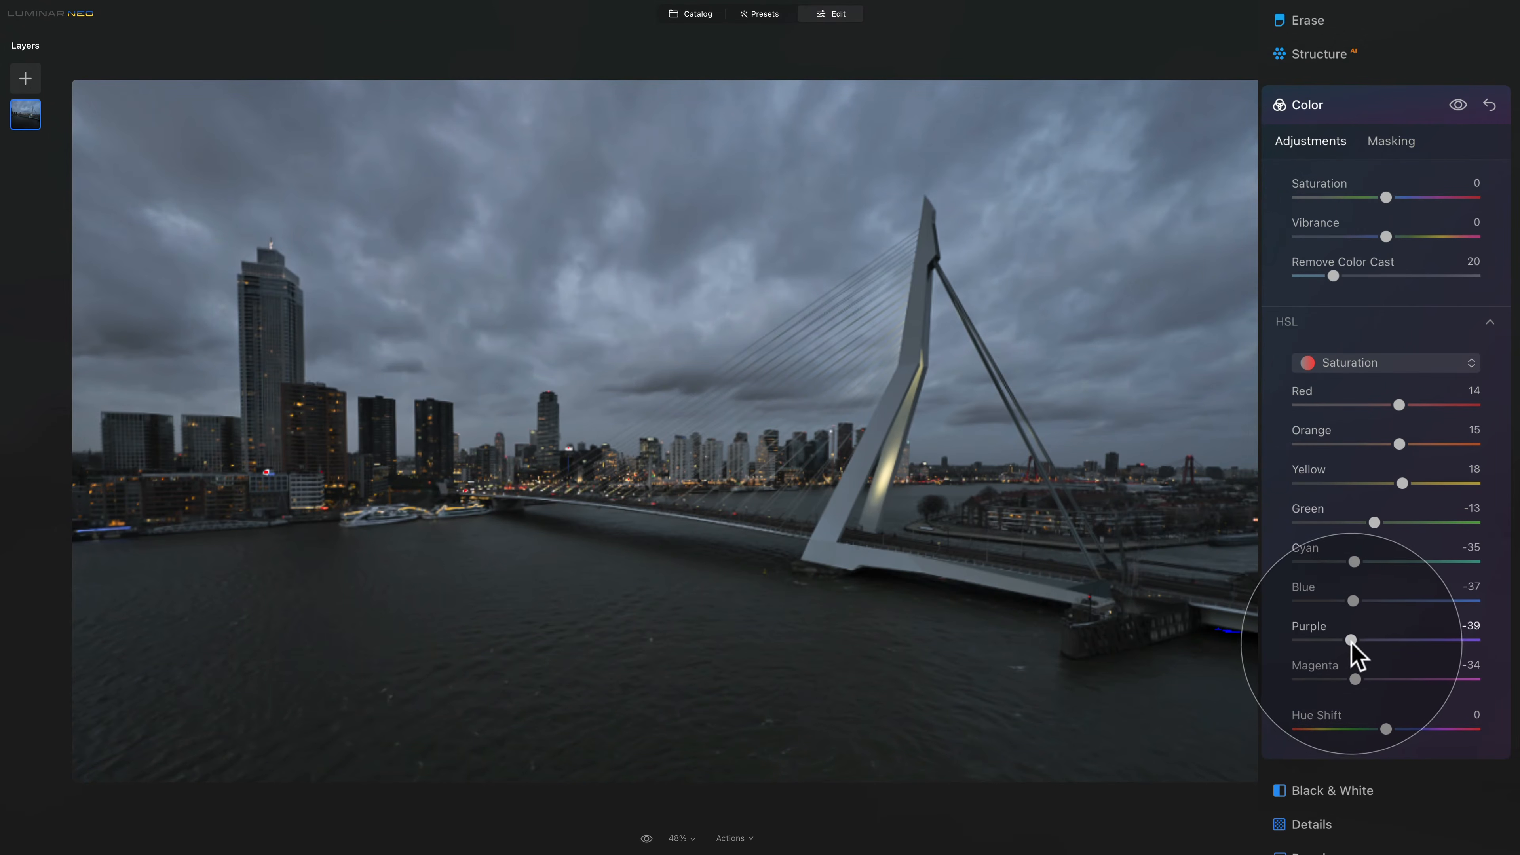
pyautogui.moveTo(1351, 640); pyautogui.dragTo(1357, 679)
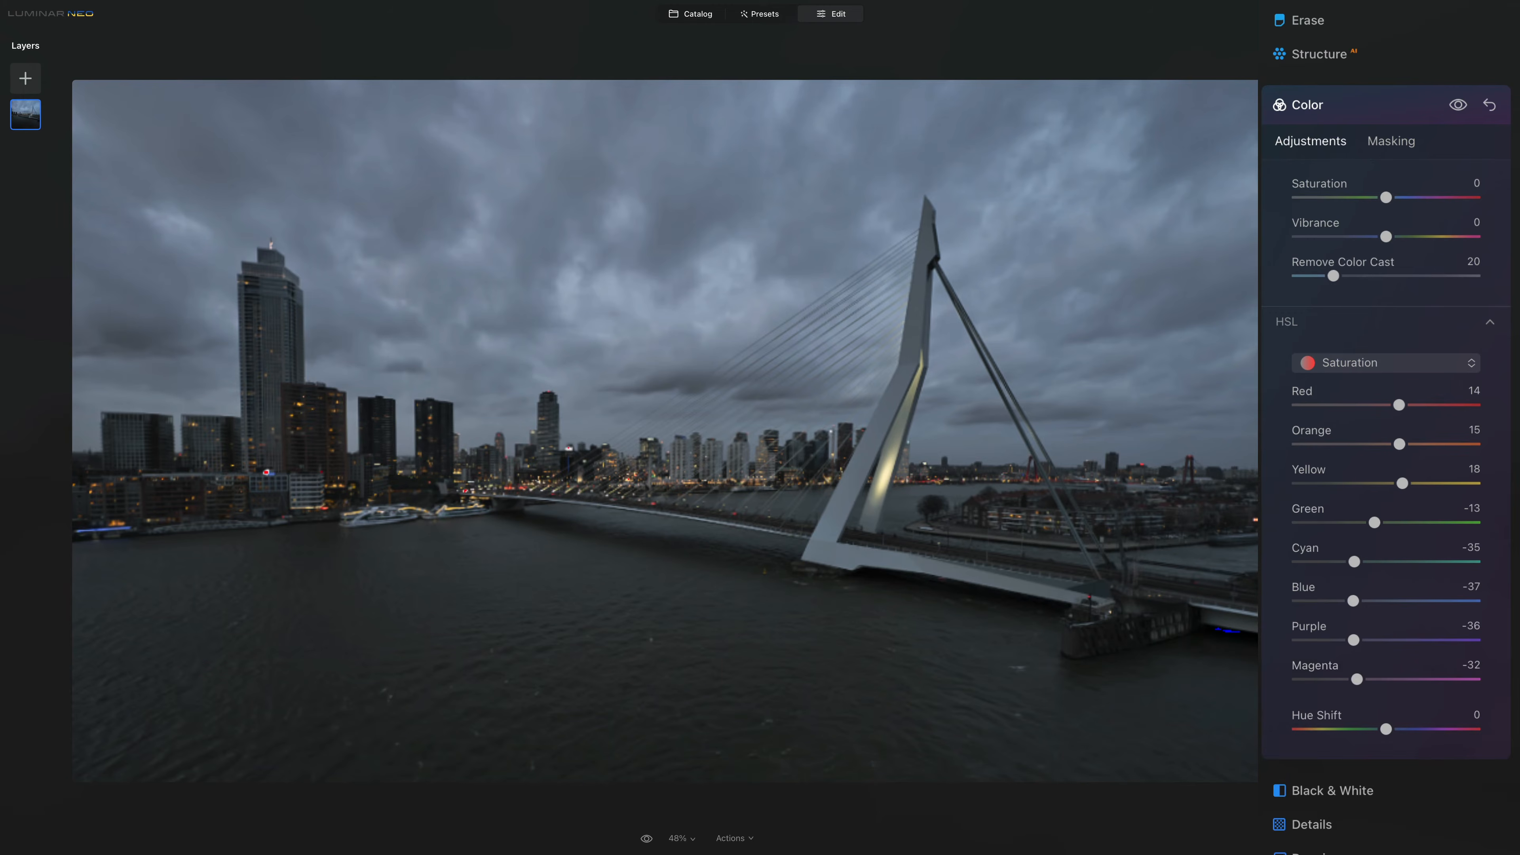
# - Set the HSL Saturation of Green to -6, Cyan to -28, Blue to -21, Purple to -31 and Magenta to -29, and collapse the Color tool
pyautogui.click(1380, 522)
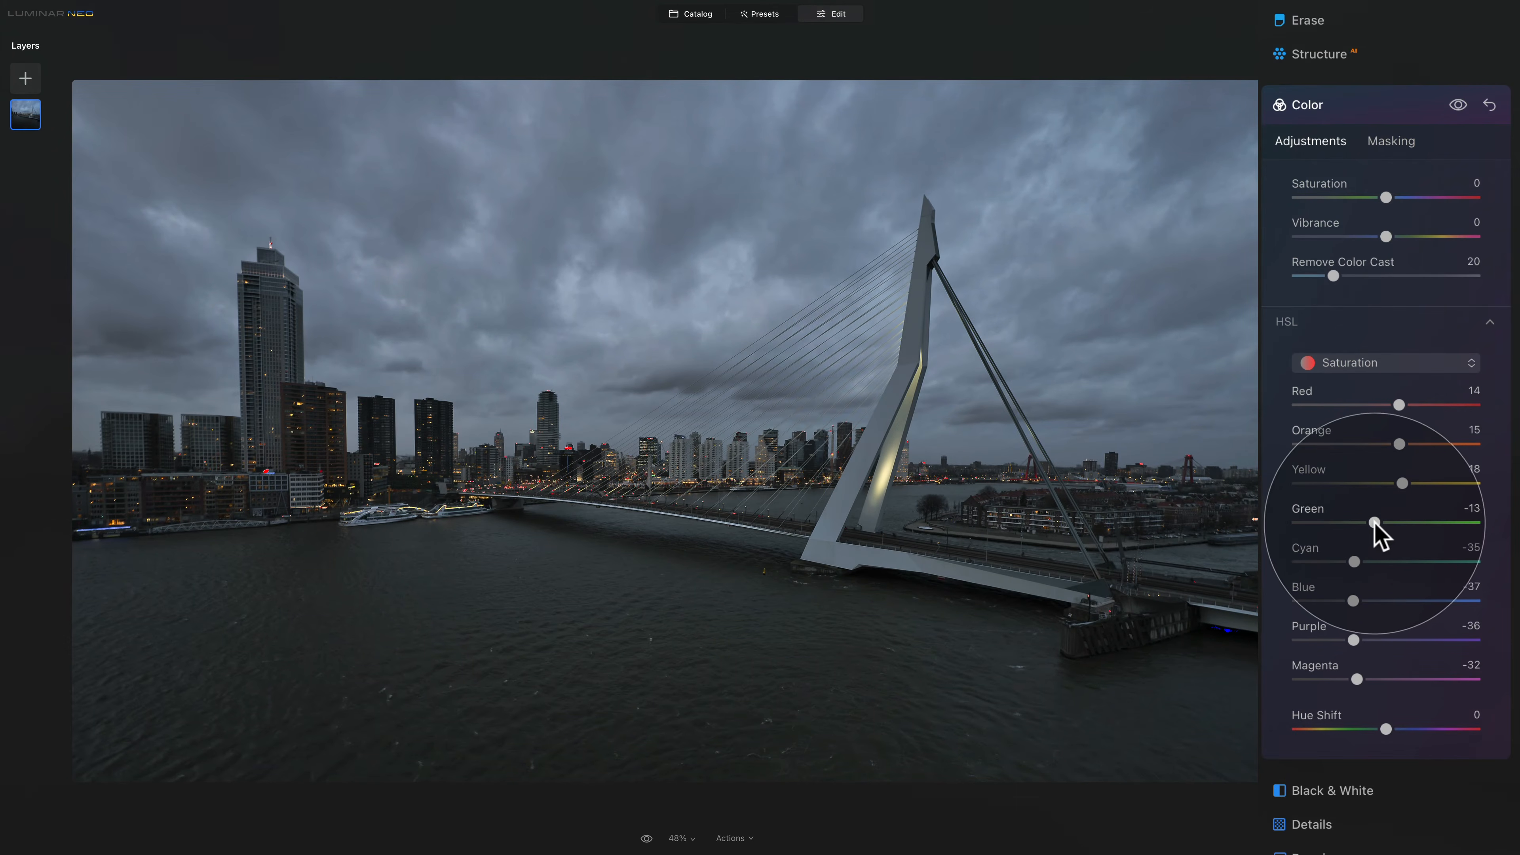
pyautogui.moveTo(1354, 600); pyautogui.dragTo(1370, 601)
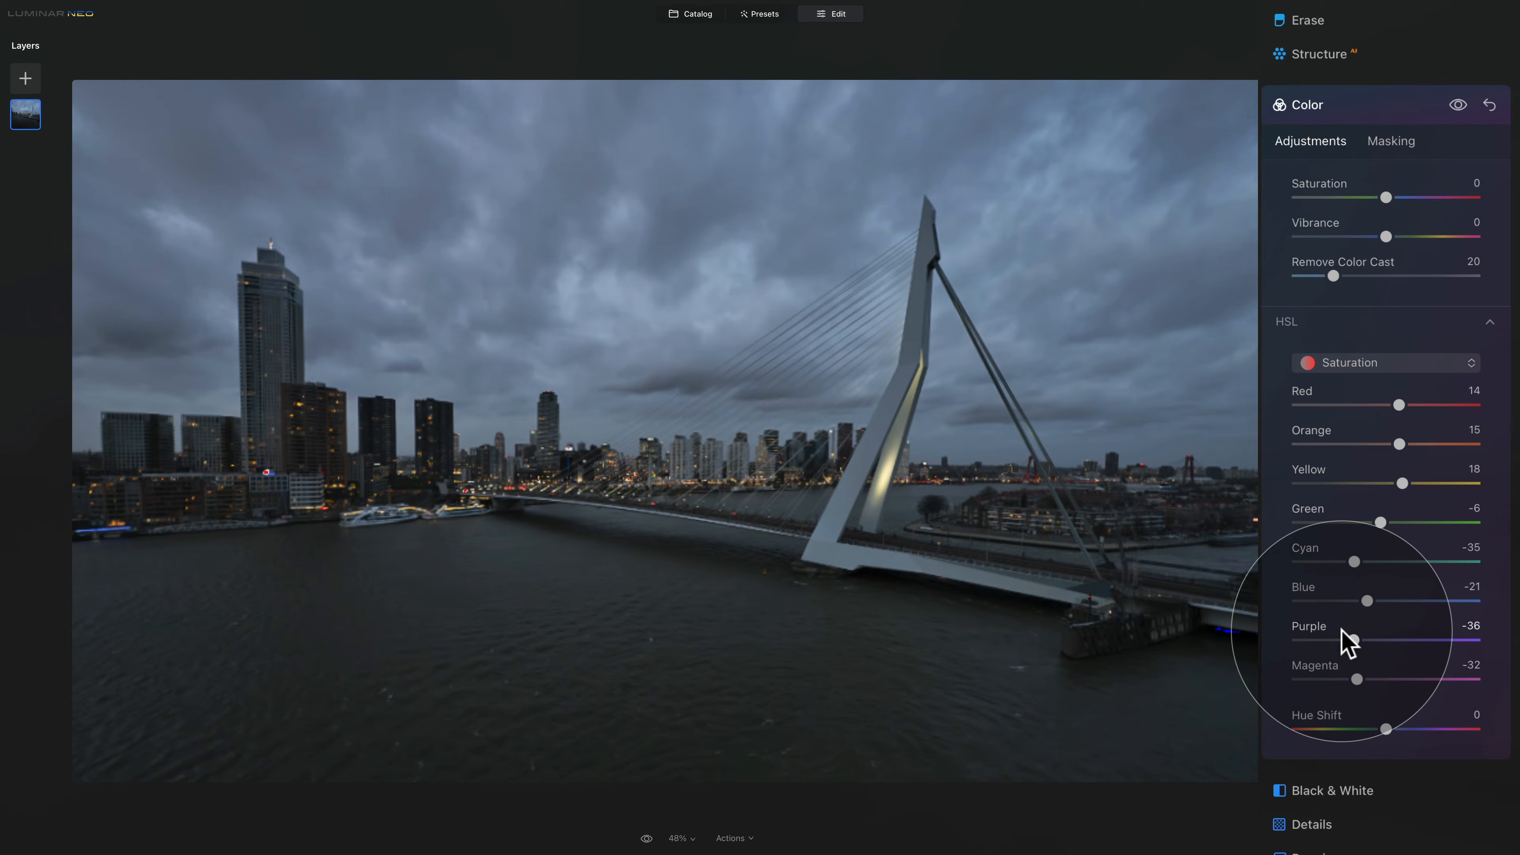
pyautogui.moveTo(1354, 562); pyautogui.dragTo(1360, 562)
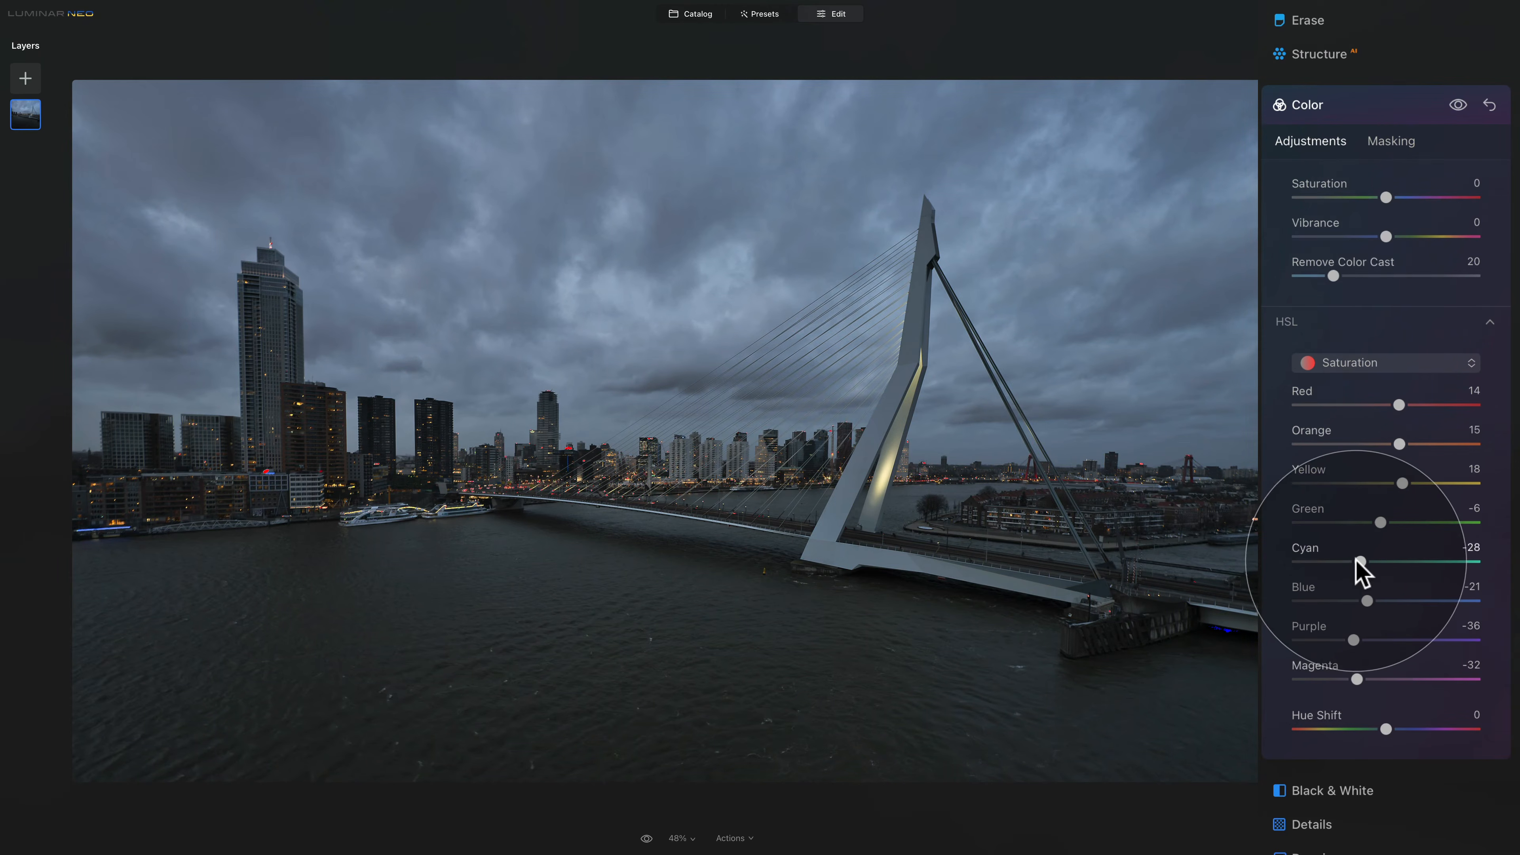
pyautogui.moveTo(1355, 640); pyautogui.dragTo(1350, 680)
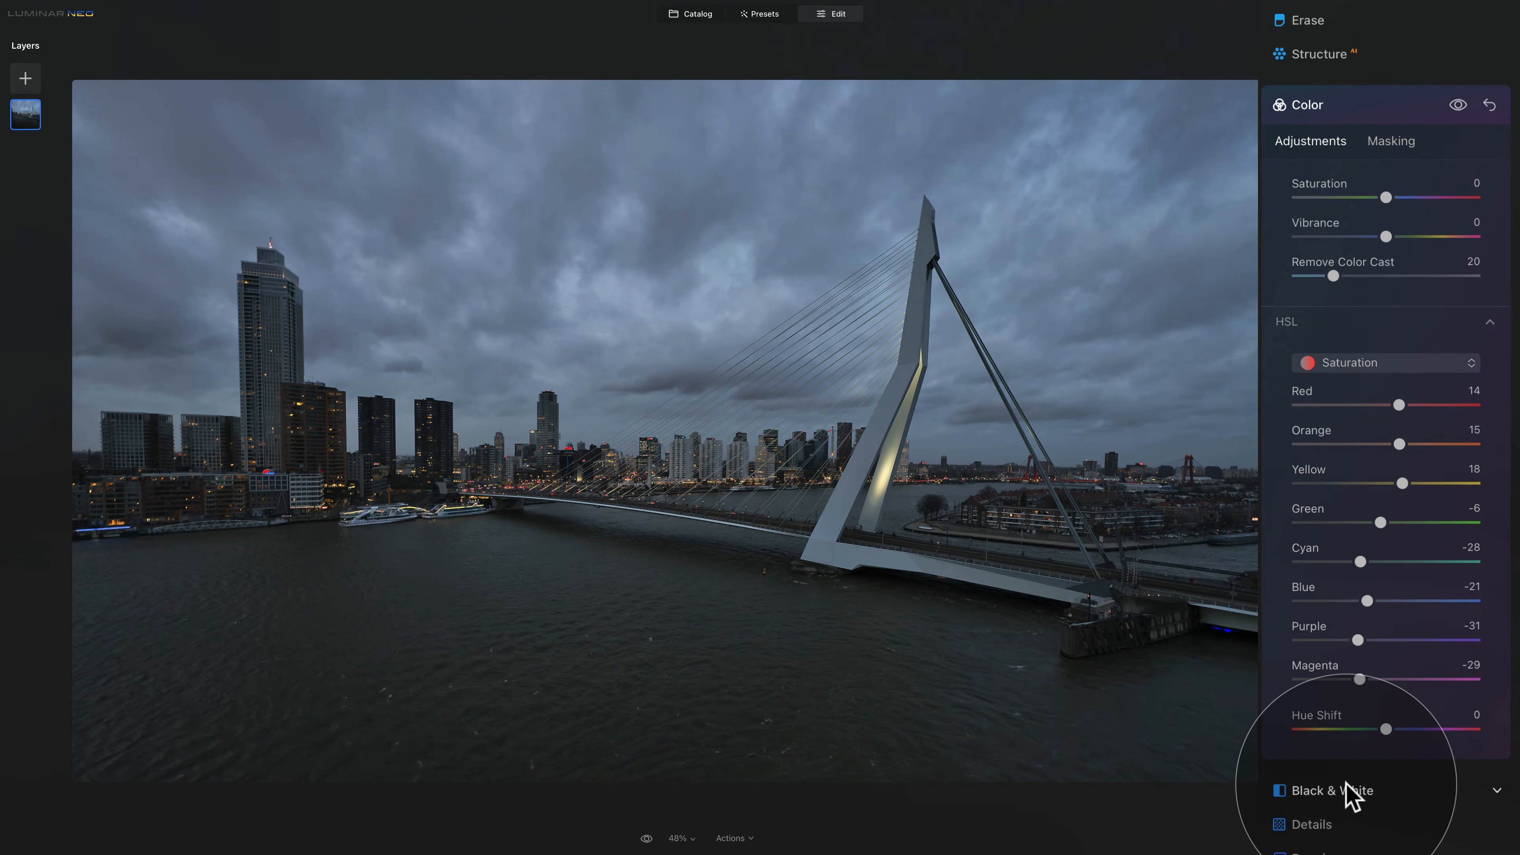
pyautogui.click(1354, 327)
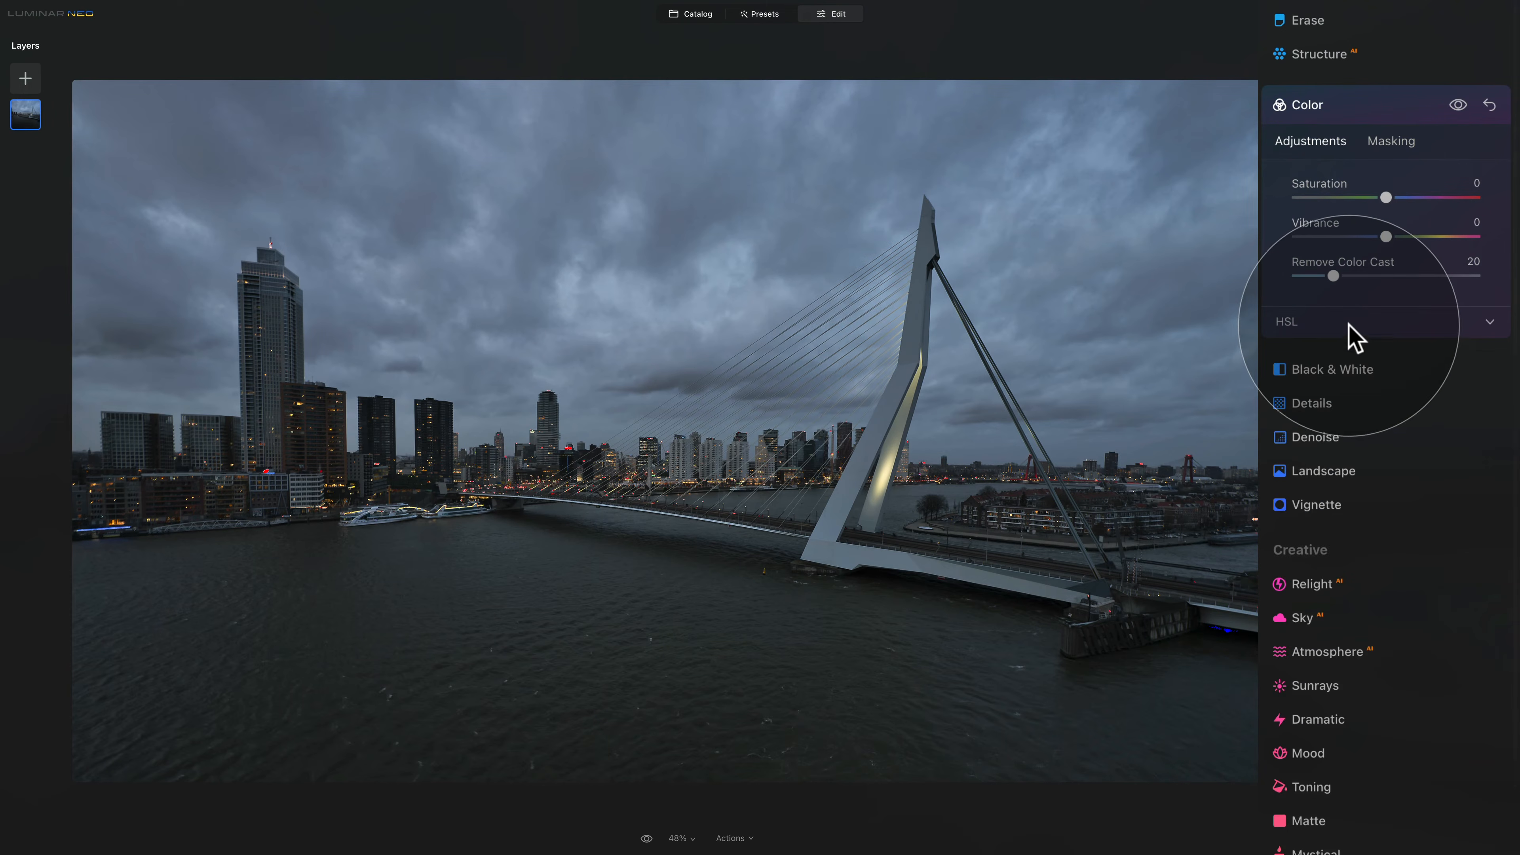
pyautogui.click(1347, 116)
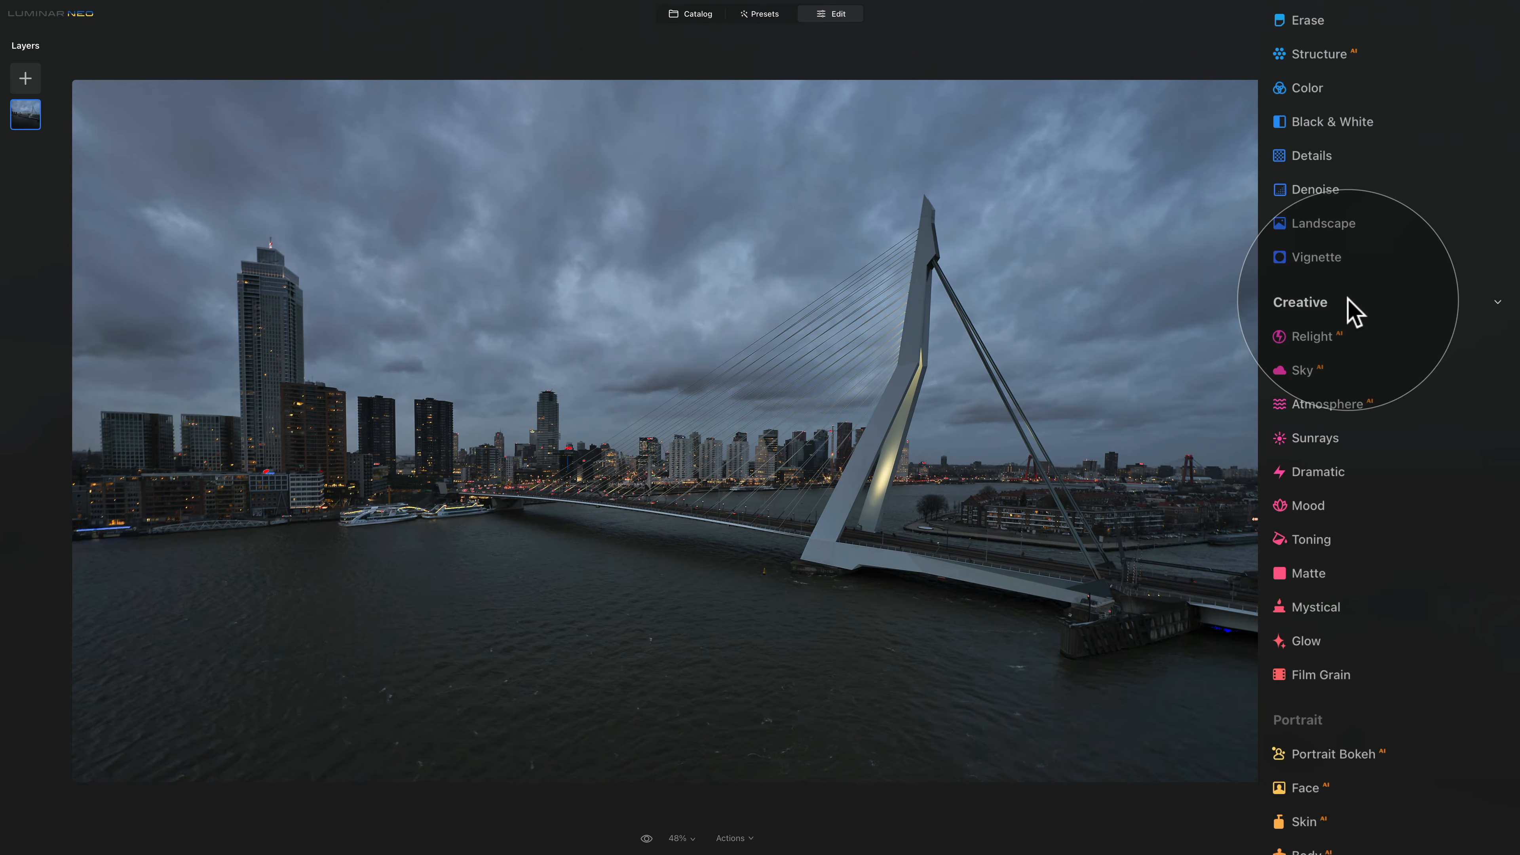
# - Try the San Diego cinematic toning LUT on the photo with the Mood tool
pyautogui.click(1320, 512)
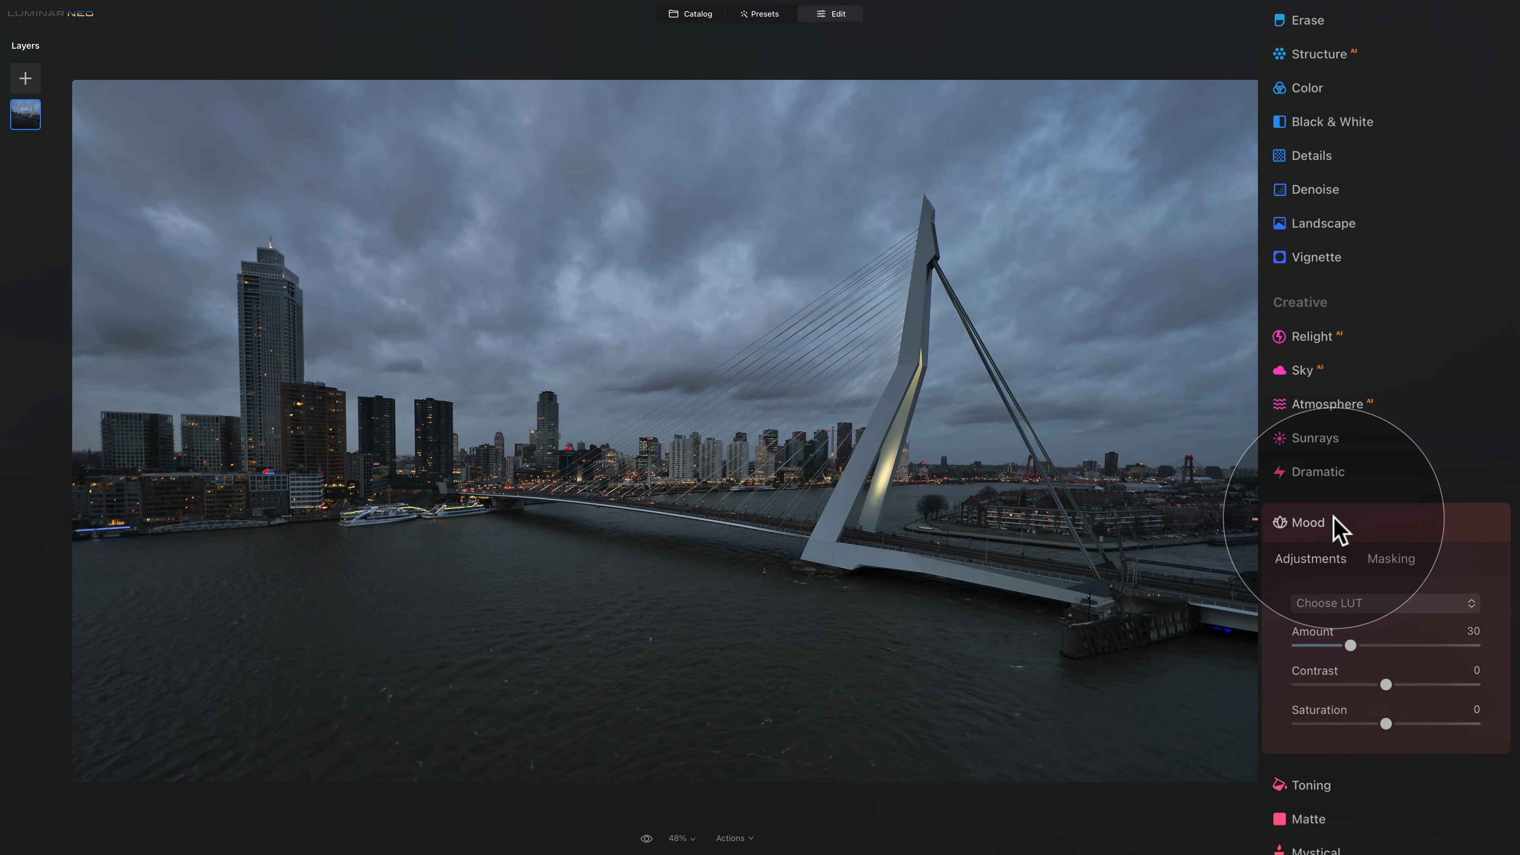
pyautogui.click(1371, 605)
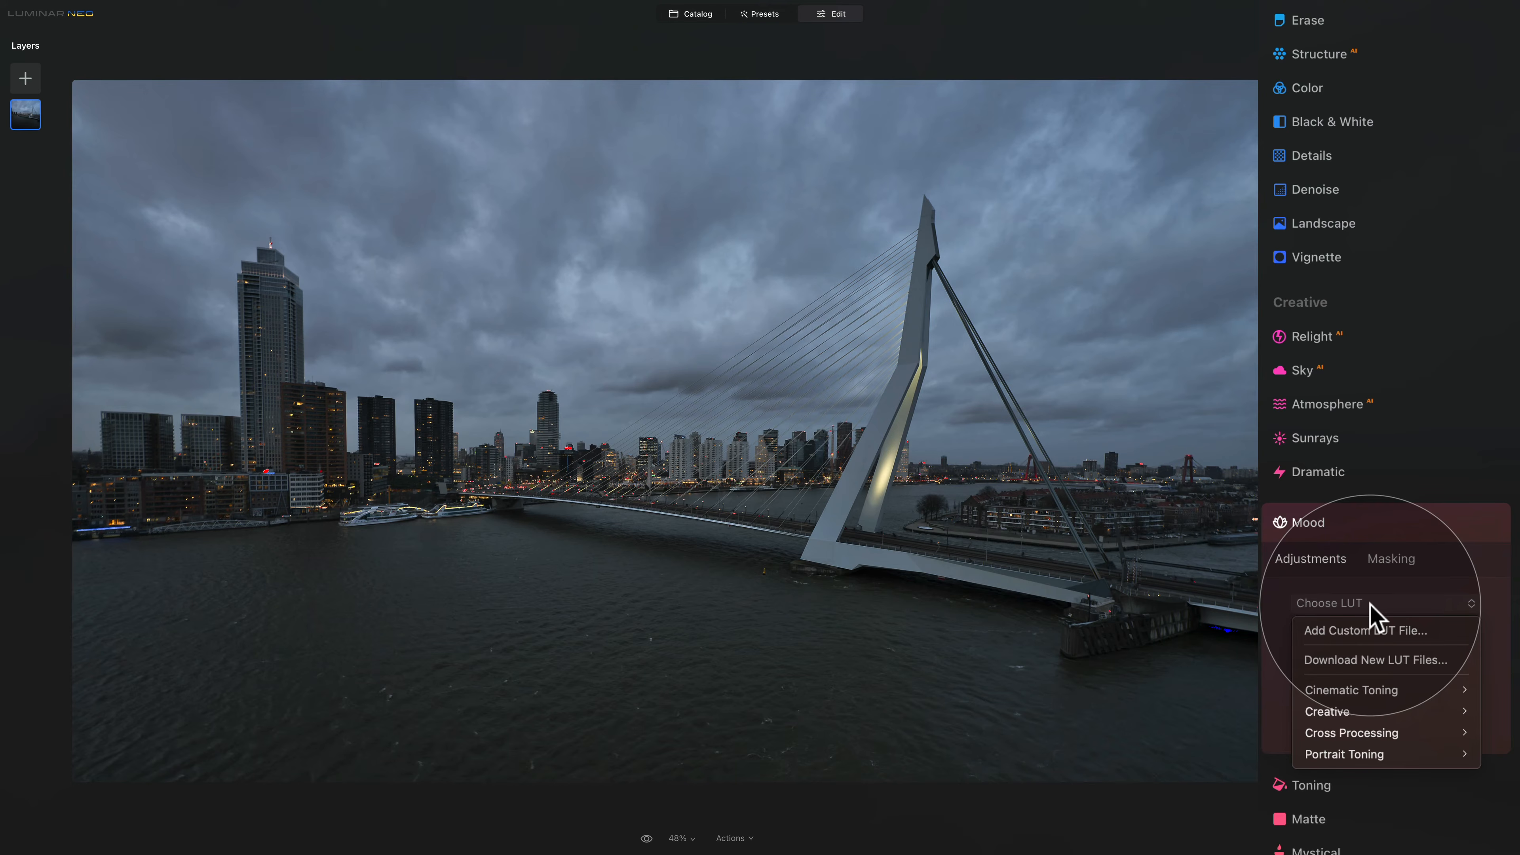
pyautogui.moveTo(1400, 690)
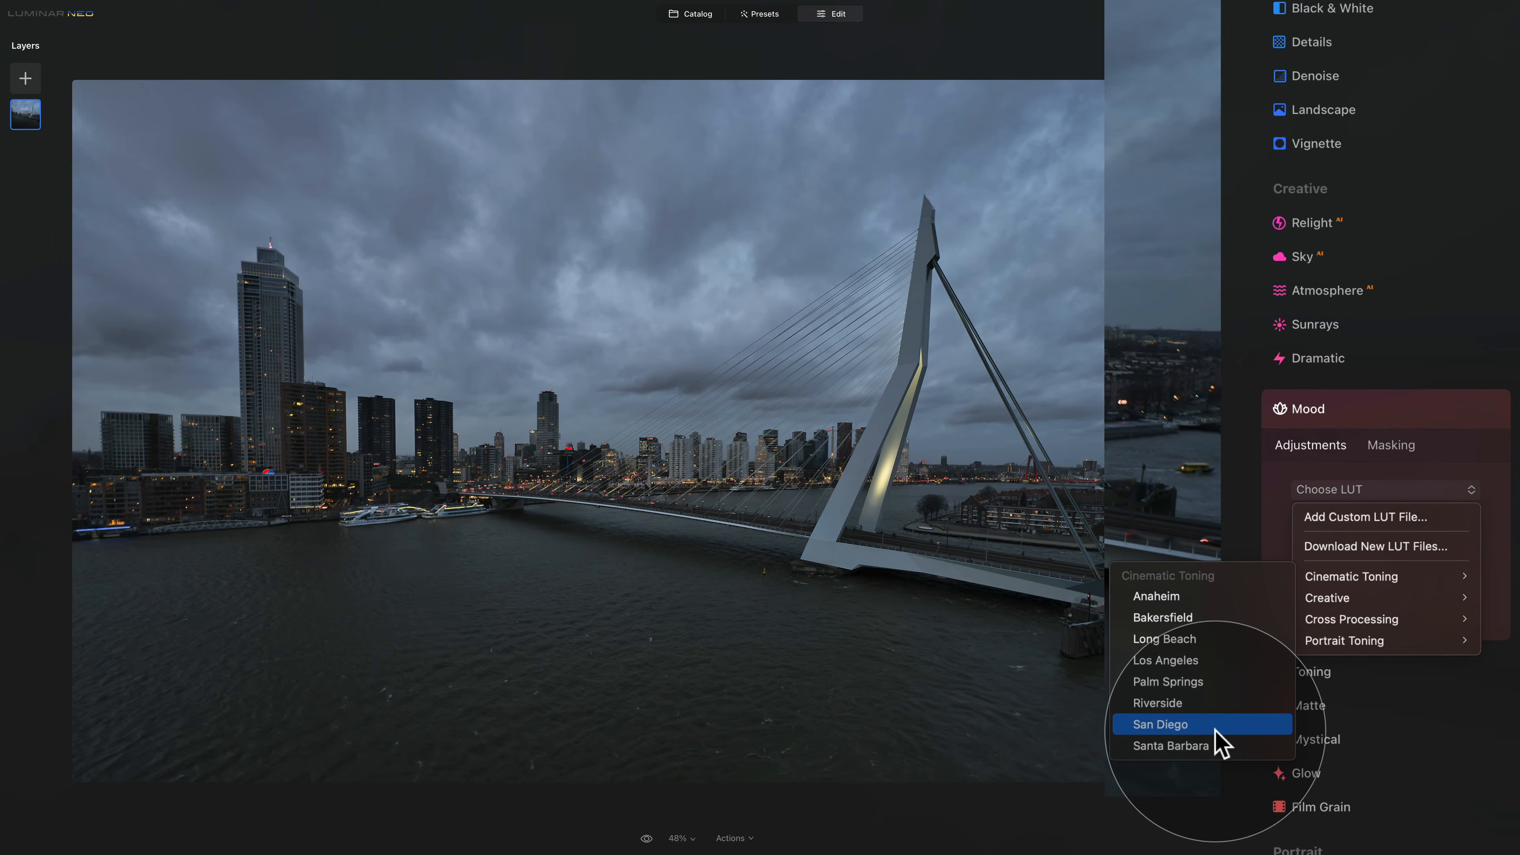
pyautogui.click(1175, 726)
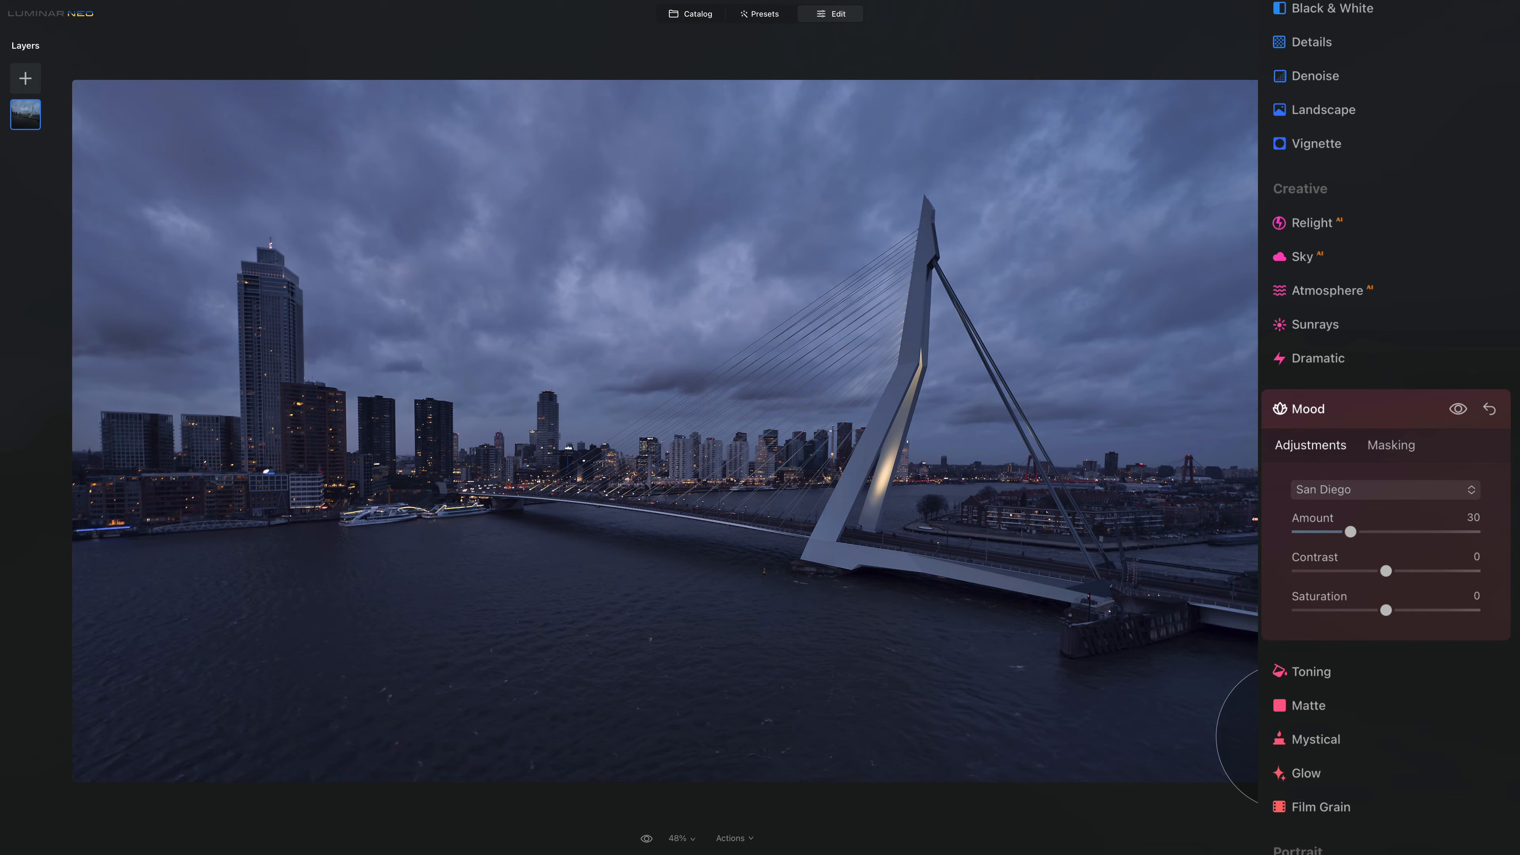
# - Apply the Santa Barbara cinematic toning LUT with an Amount of 32 and collapse the Mood tool
pyautogui.click(1366, 493)
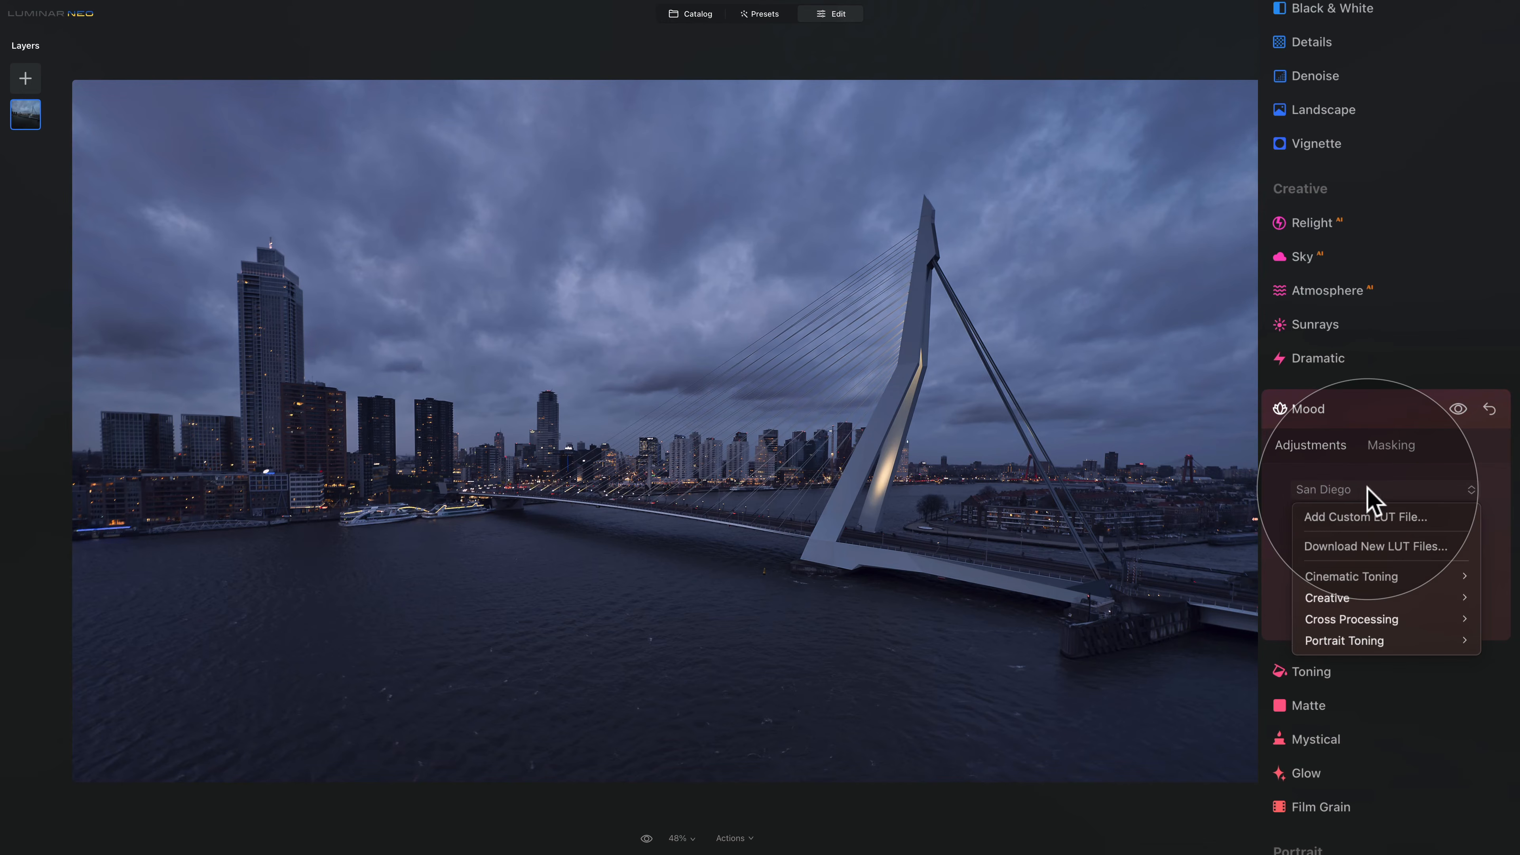
pyautogui.moveTo(1375, 582)
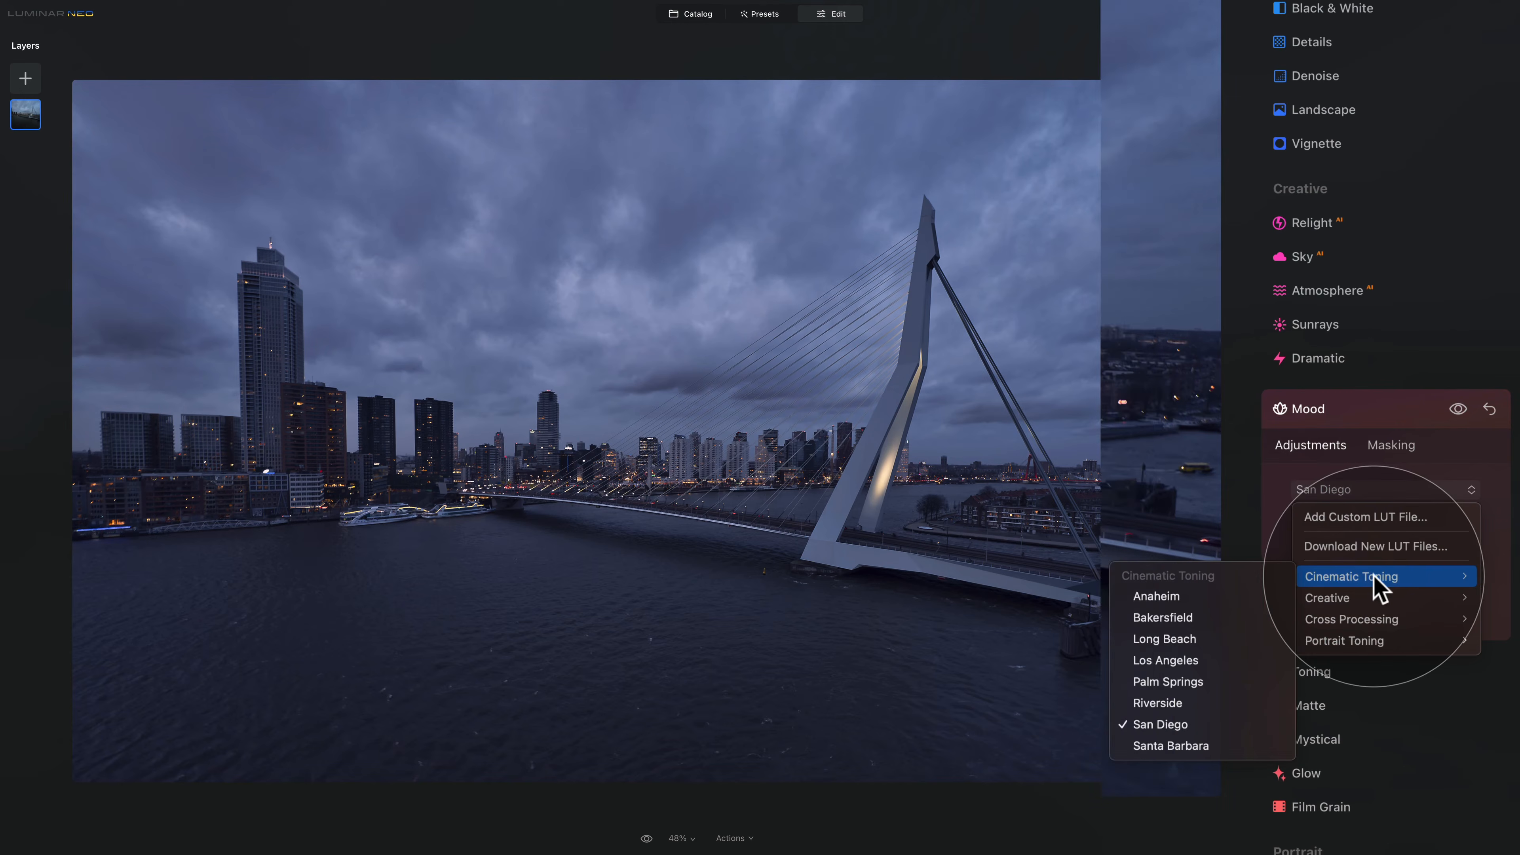
pyautogui.click(1167, 746)
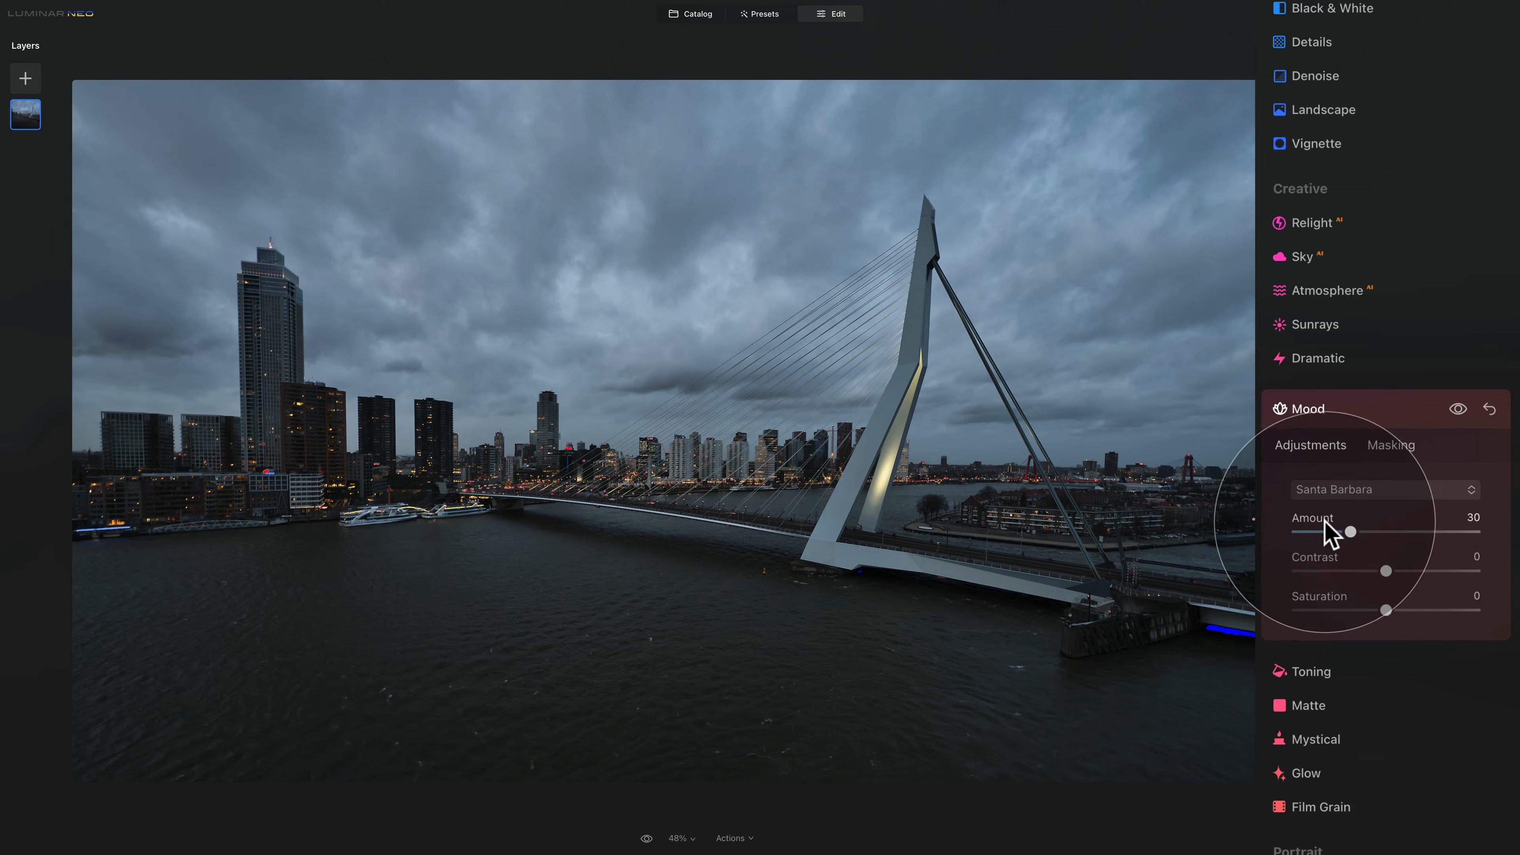
pyautogui.moveTo(1349, 530)
pyautogui.mouseDown()
pyautogui.moveTo(1371, 530)
pyautogui.moveTo(1354, 531)
pyautogui.mouseUp()
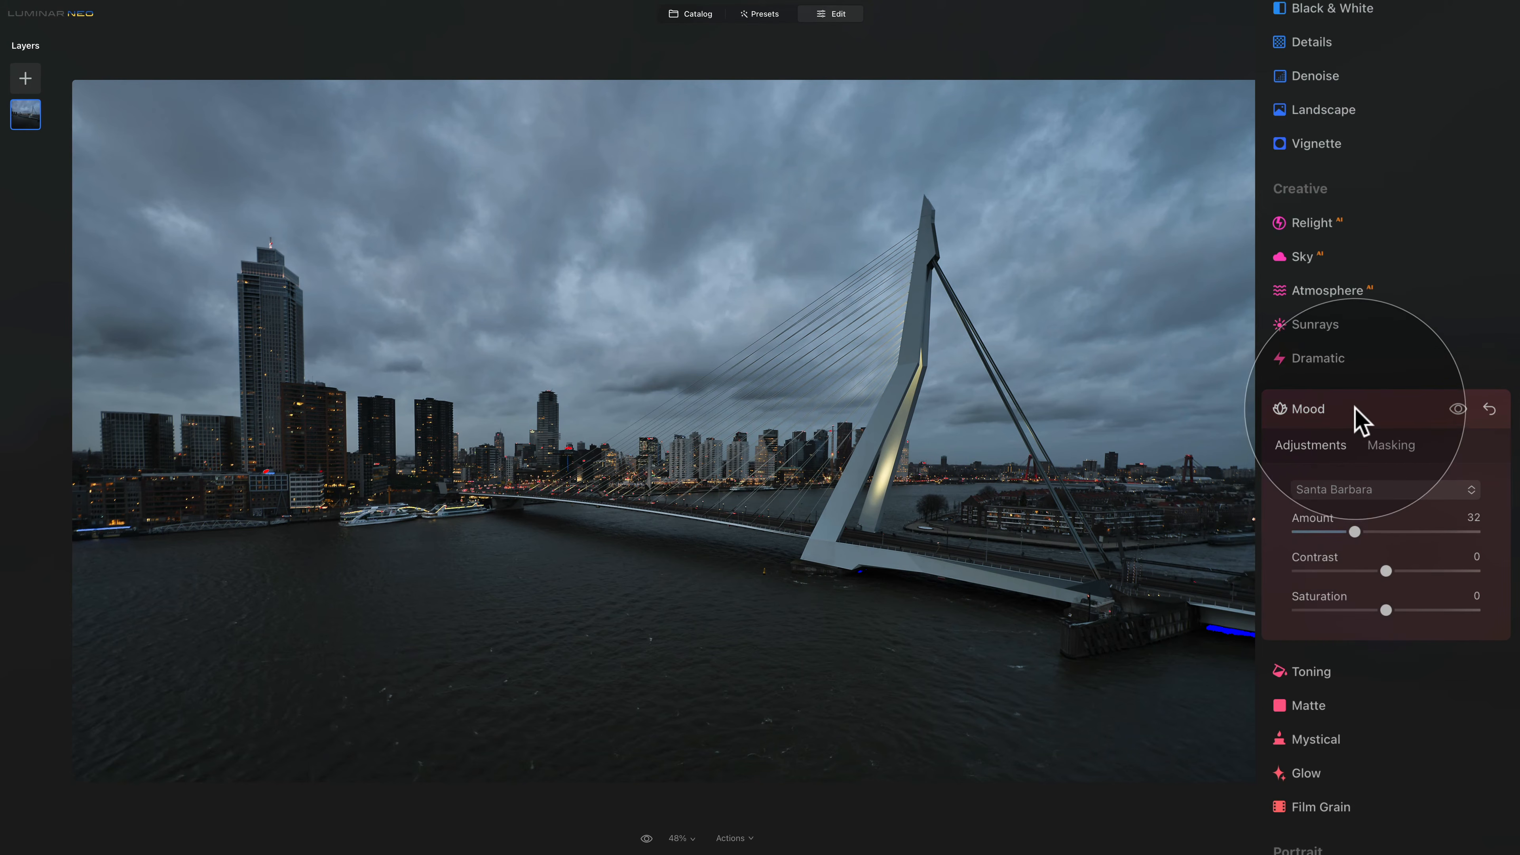
pyautogui.click(1357, 419)
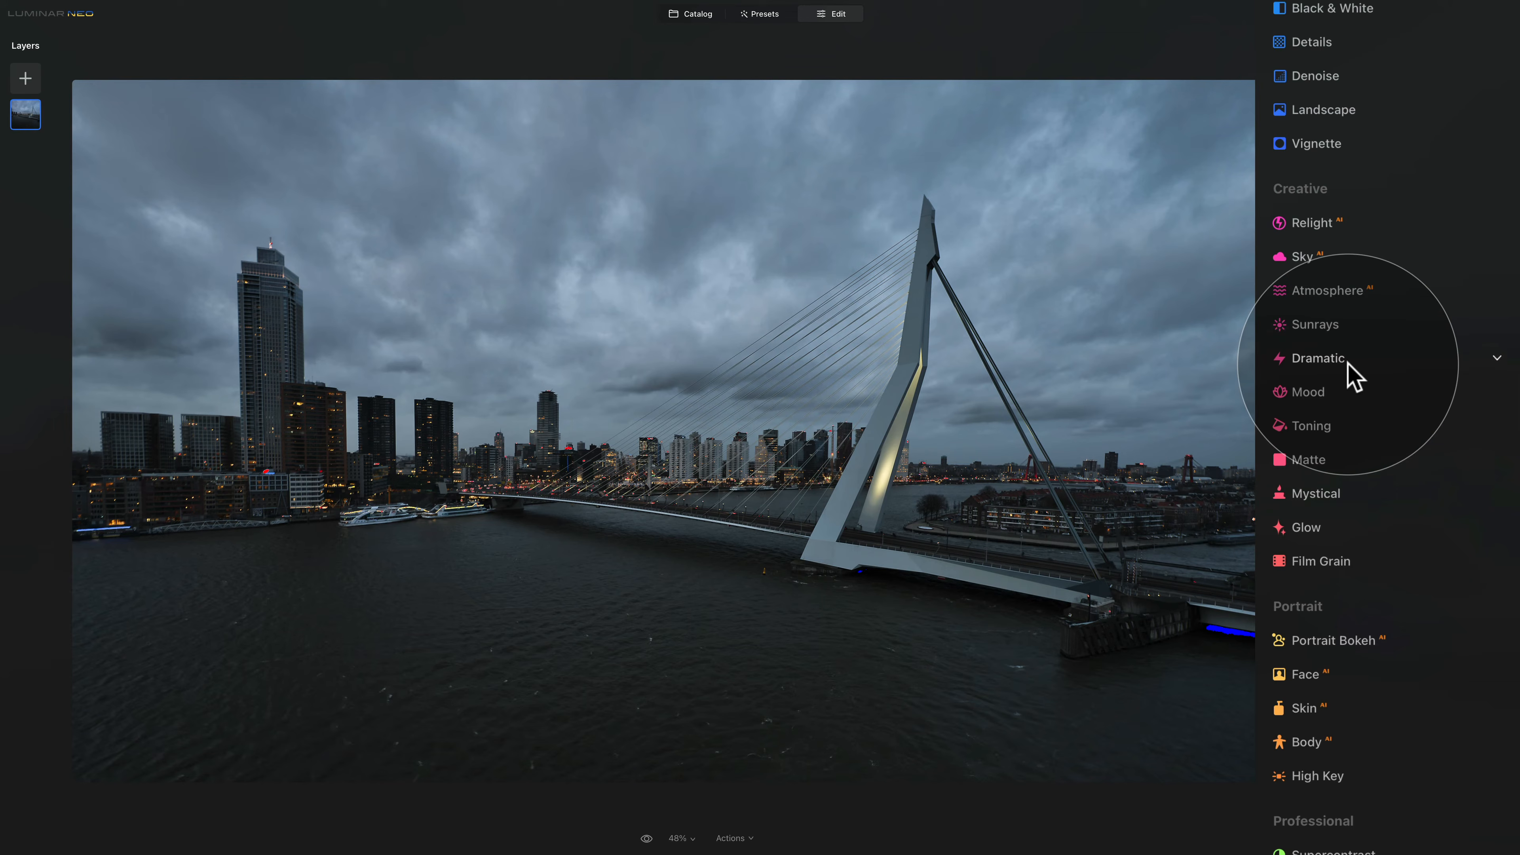
# - Apply the Dramatic effect with an Amount of 10 and compare the edited photo with the original
pyautogui.click(1311, 358)
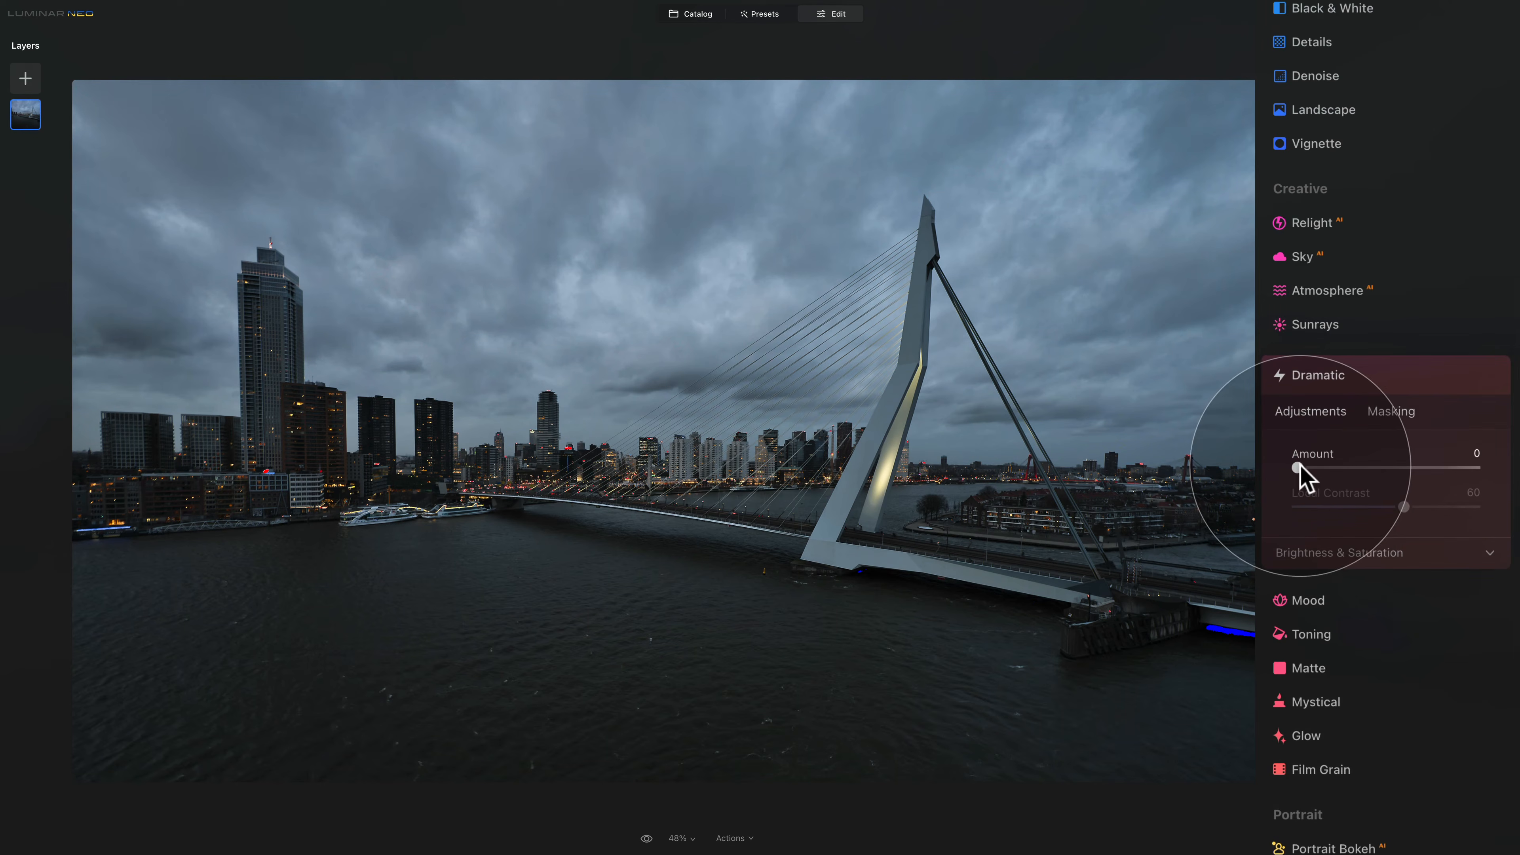
pyautogui.moveTo(1299, 468); pyautogui.dragTo(1460, 471)
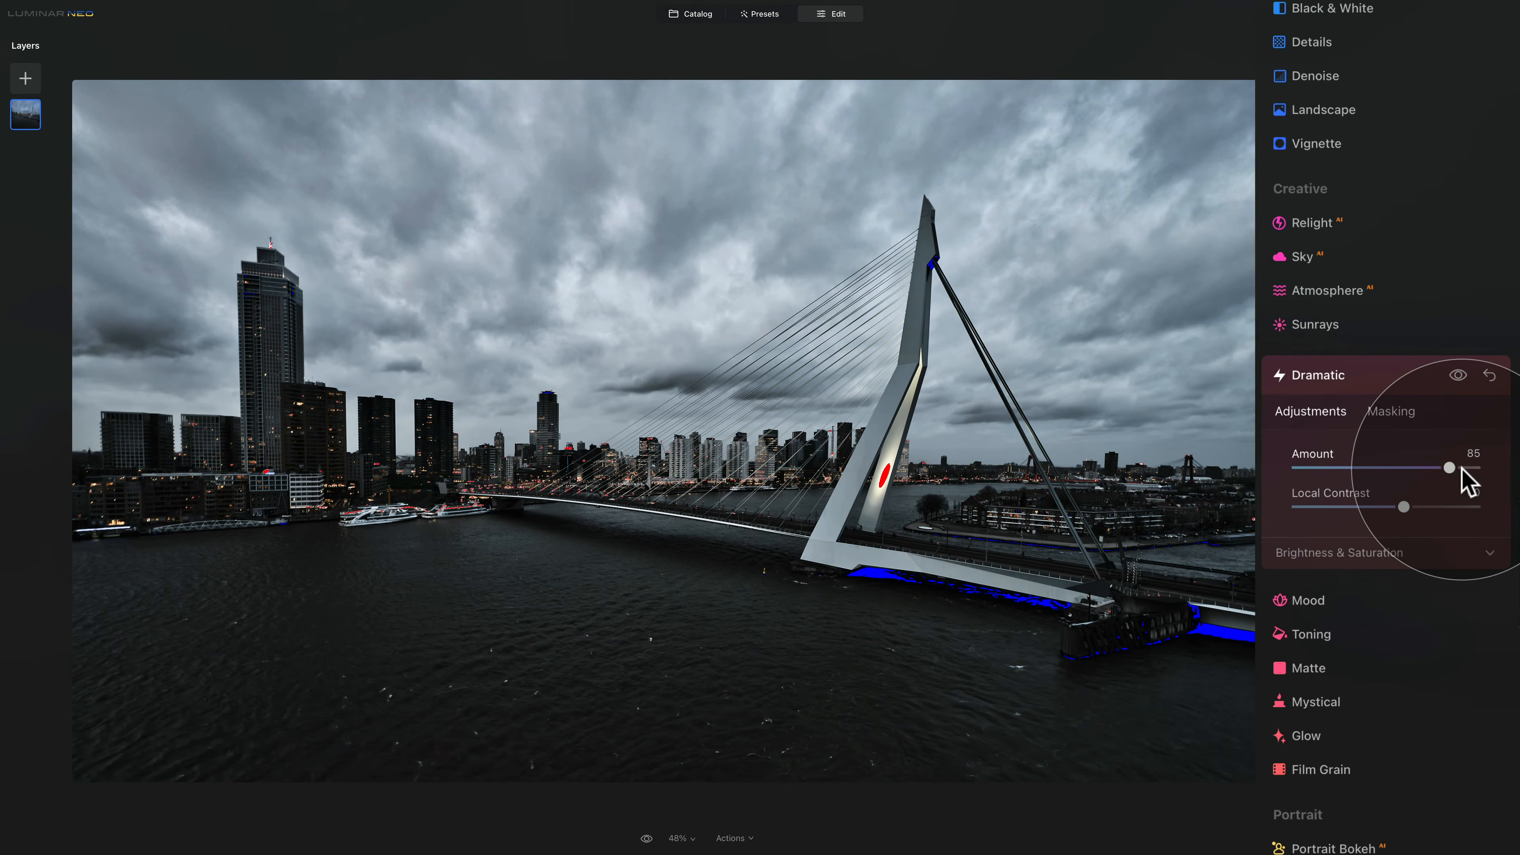
pyautogui.click(1316, 467)
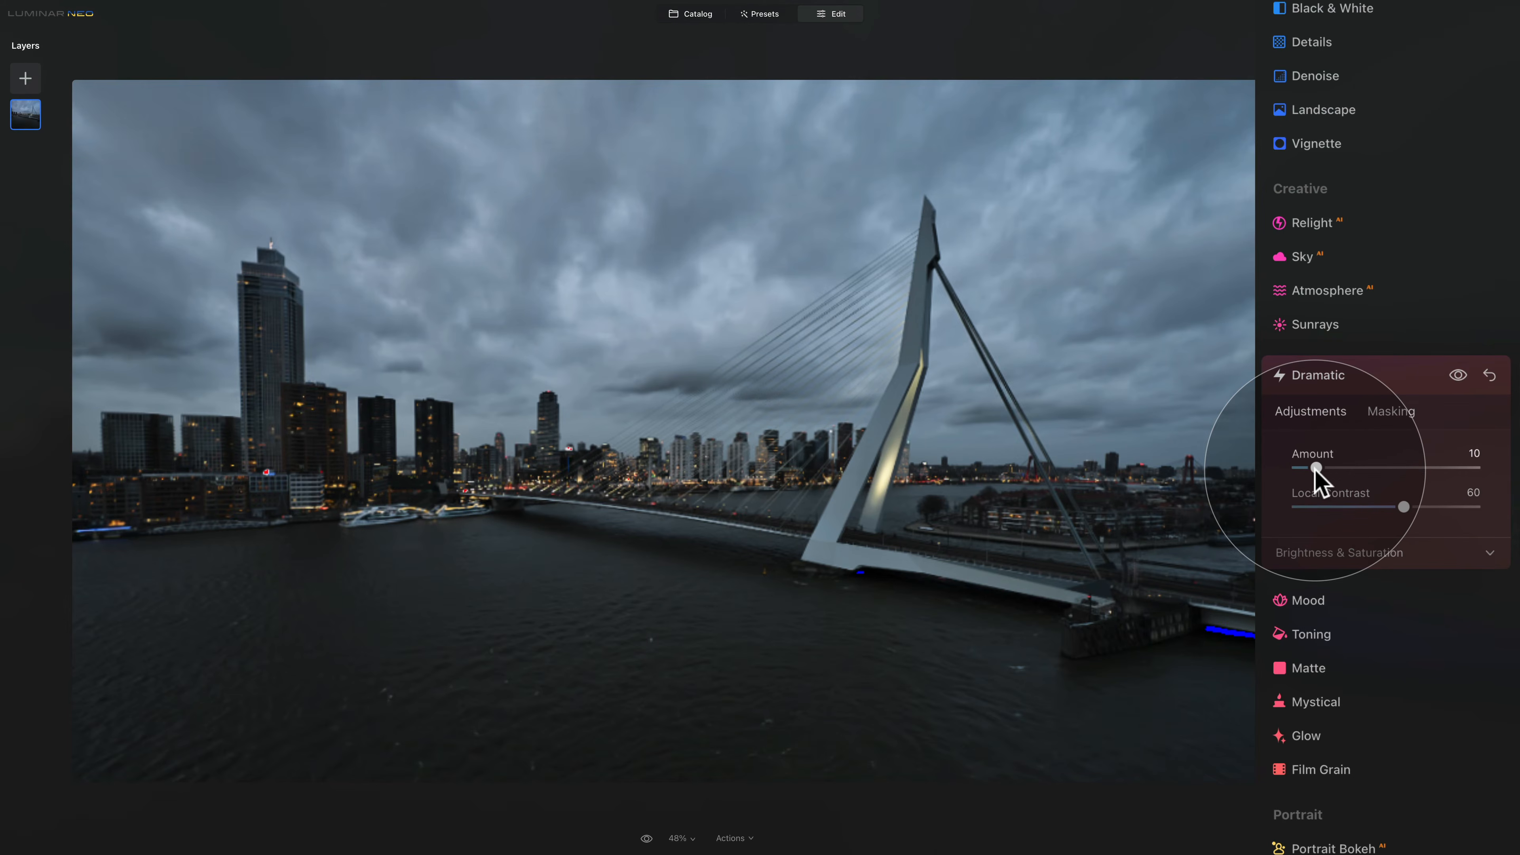
pyautogui.moveTo(1316, 468); pyautogui.dragTo(1315, 469)
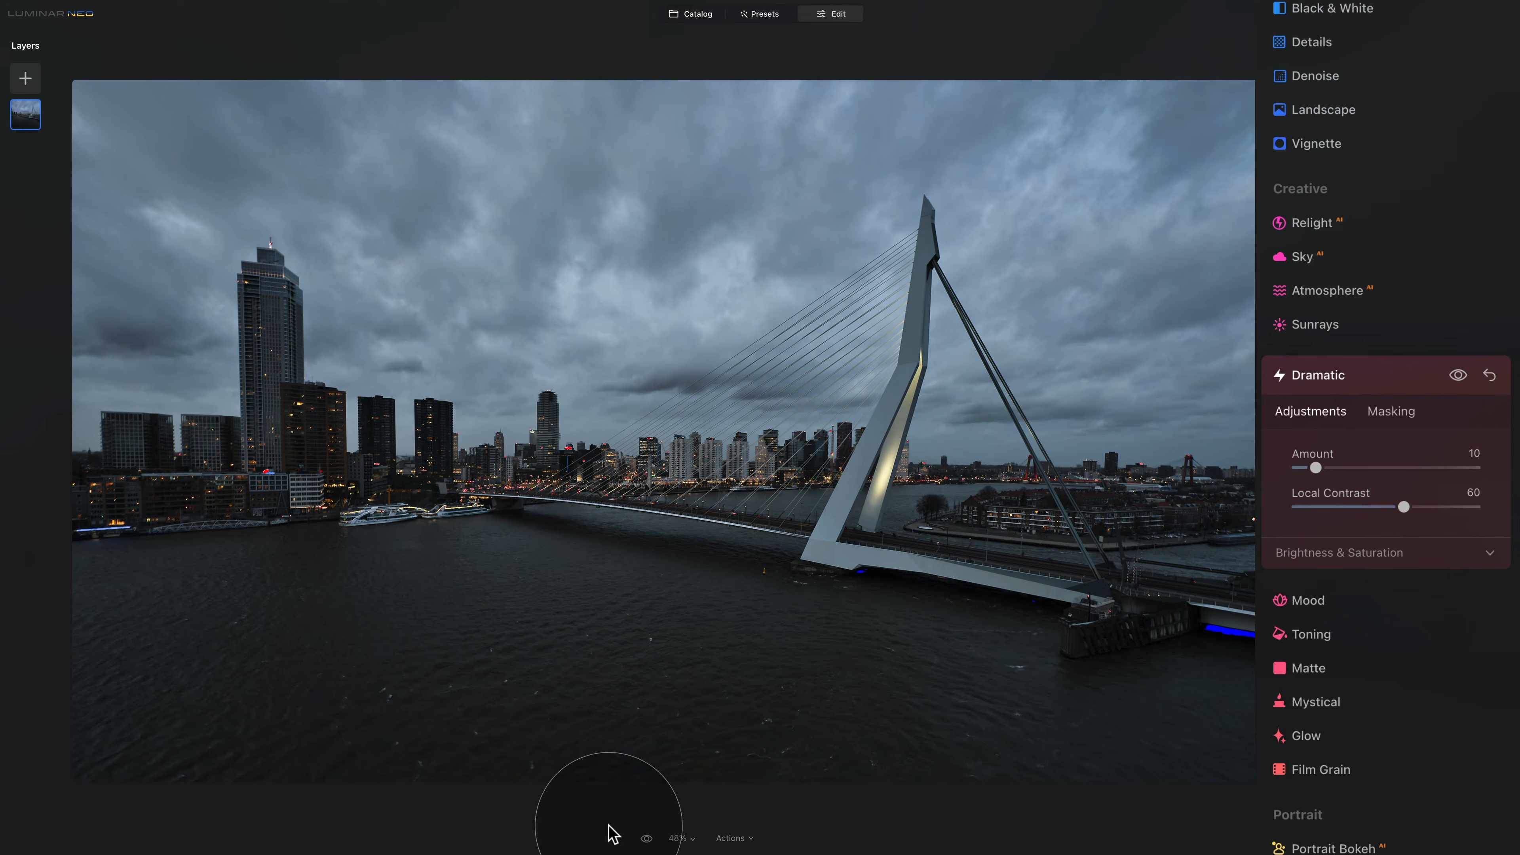
pyautogui.click(648, 839)
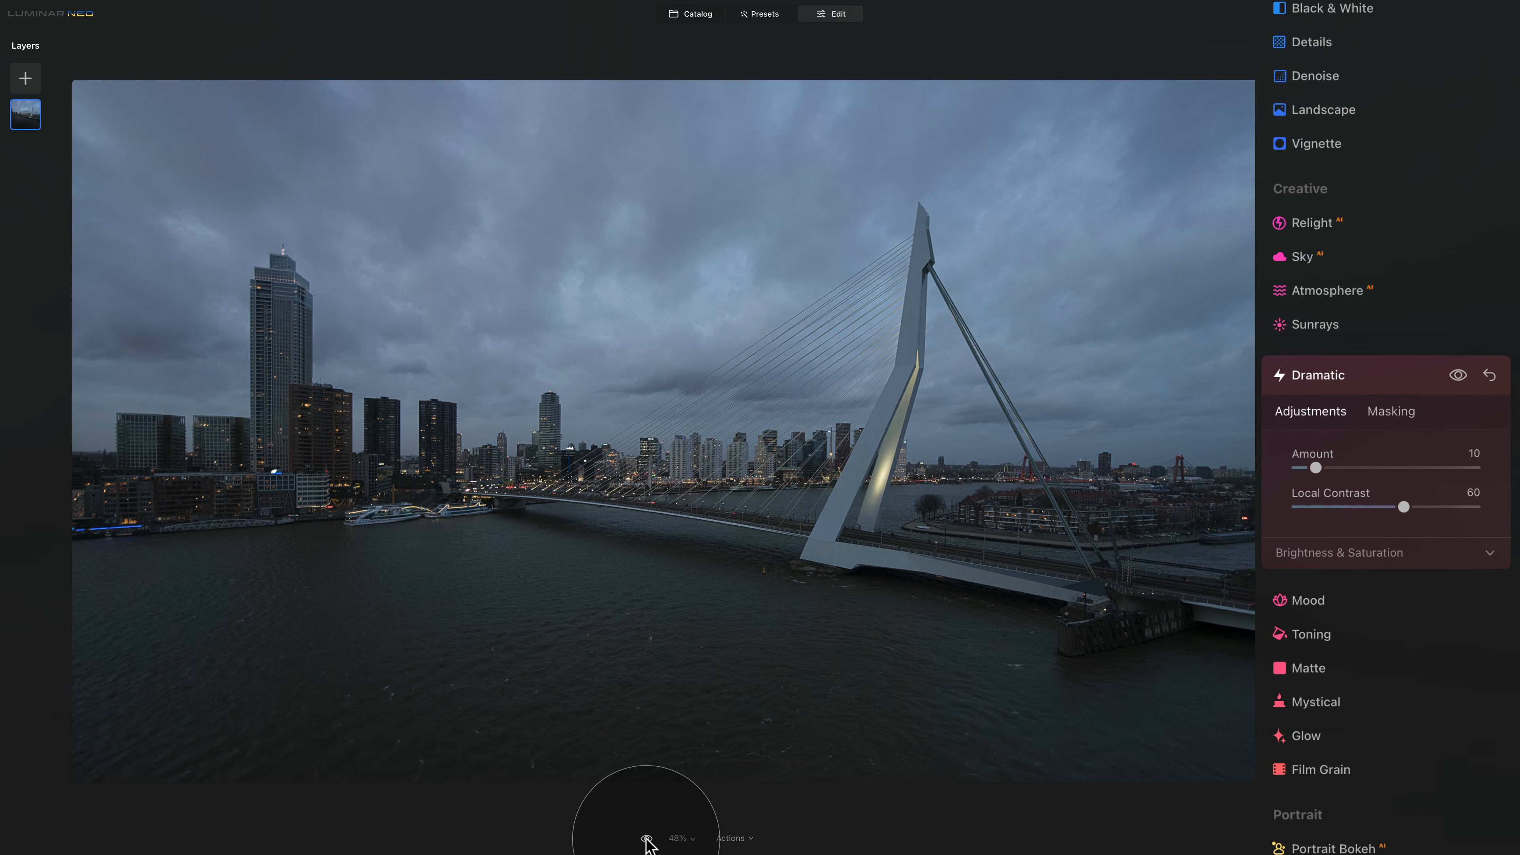
pyautogui.click(648, 840)
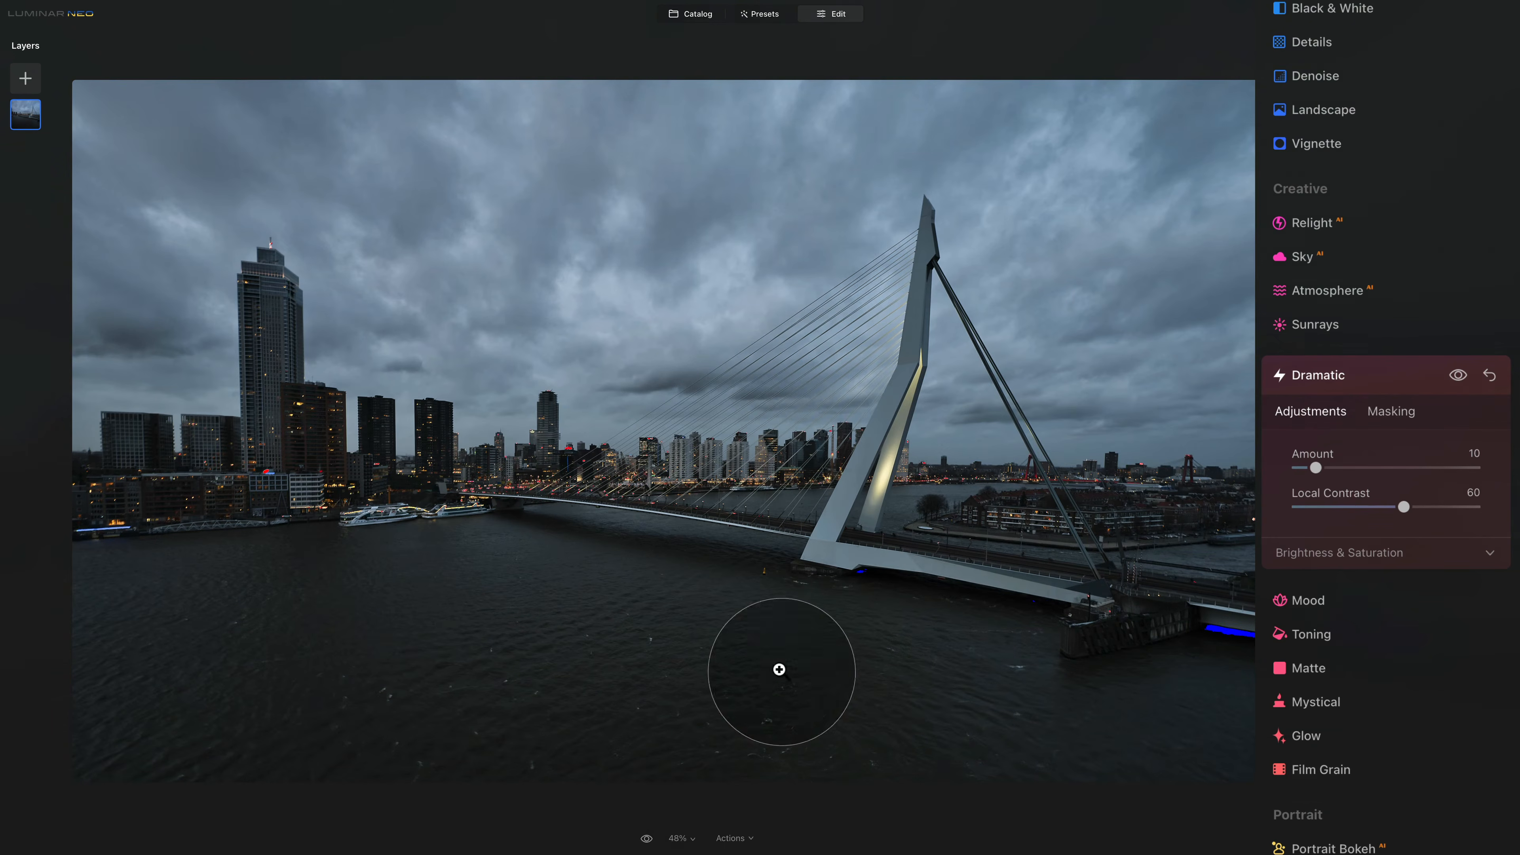
pyautogui.click(1328, 380)
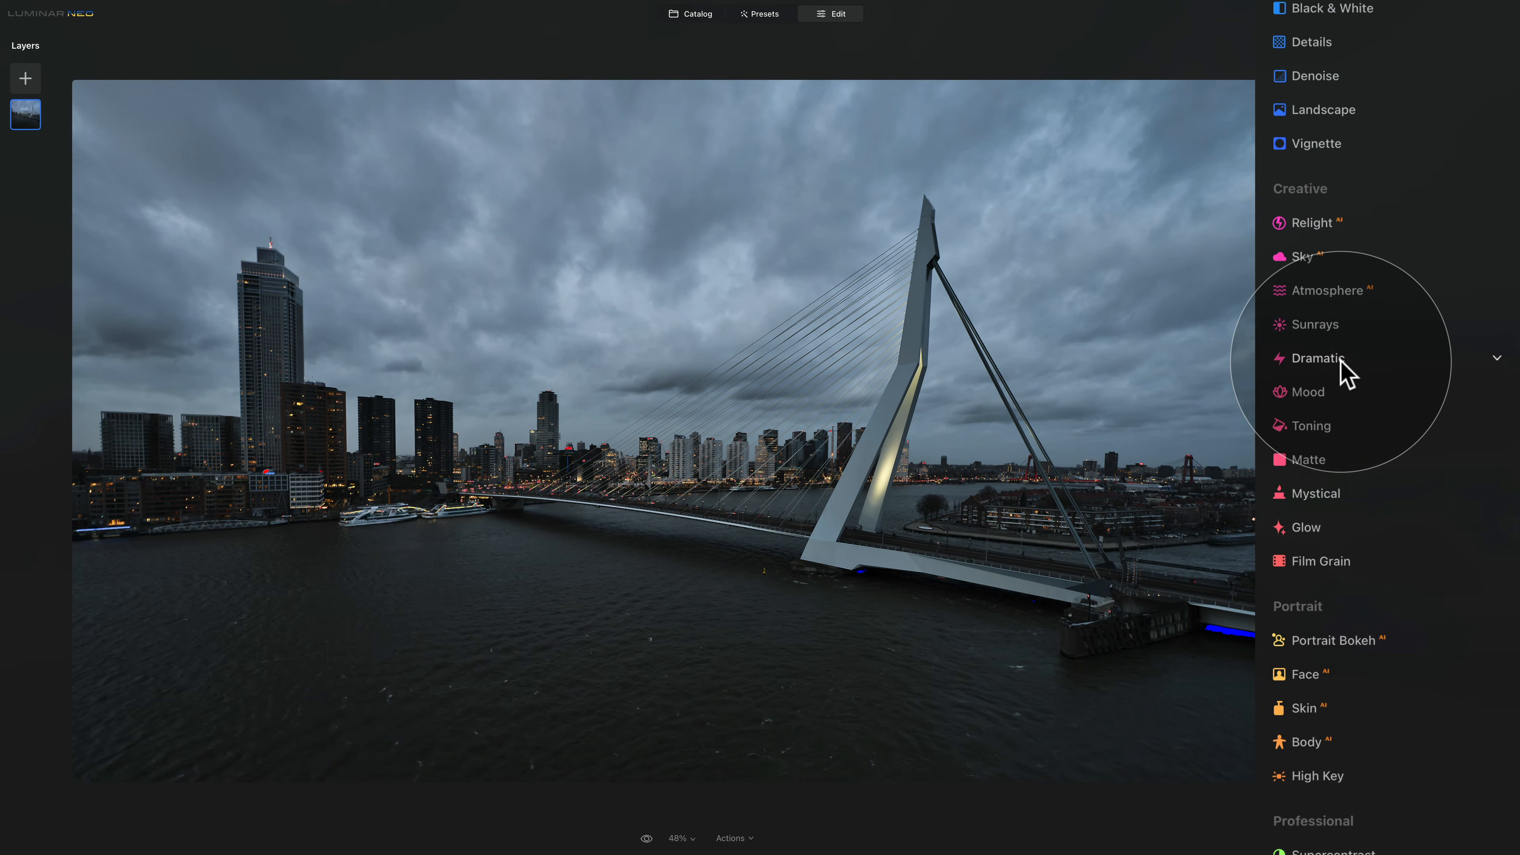
# - Add a Matte effect with an Amount of 15 and a Fade of 5, and collapse the tool
pyautogui.click(1321, 464)
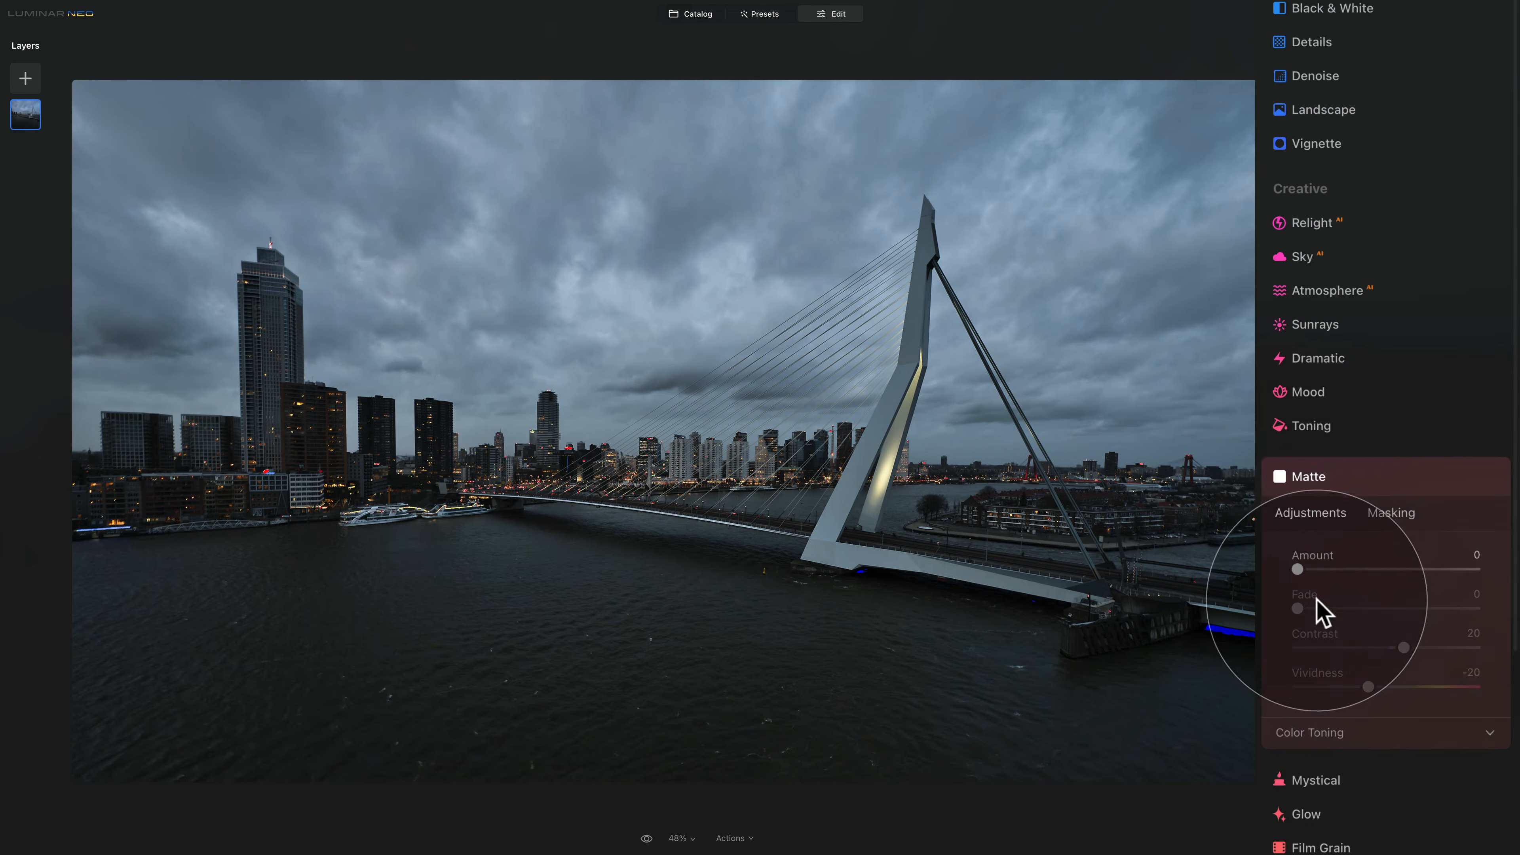
pyautogui.scroll(-3, 1326, 590)
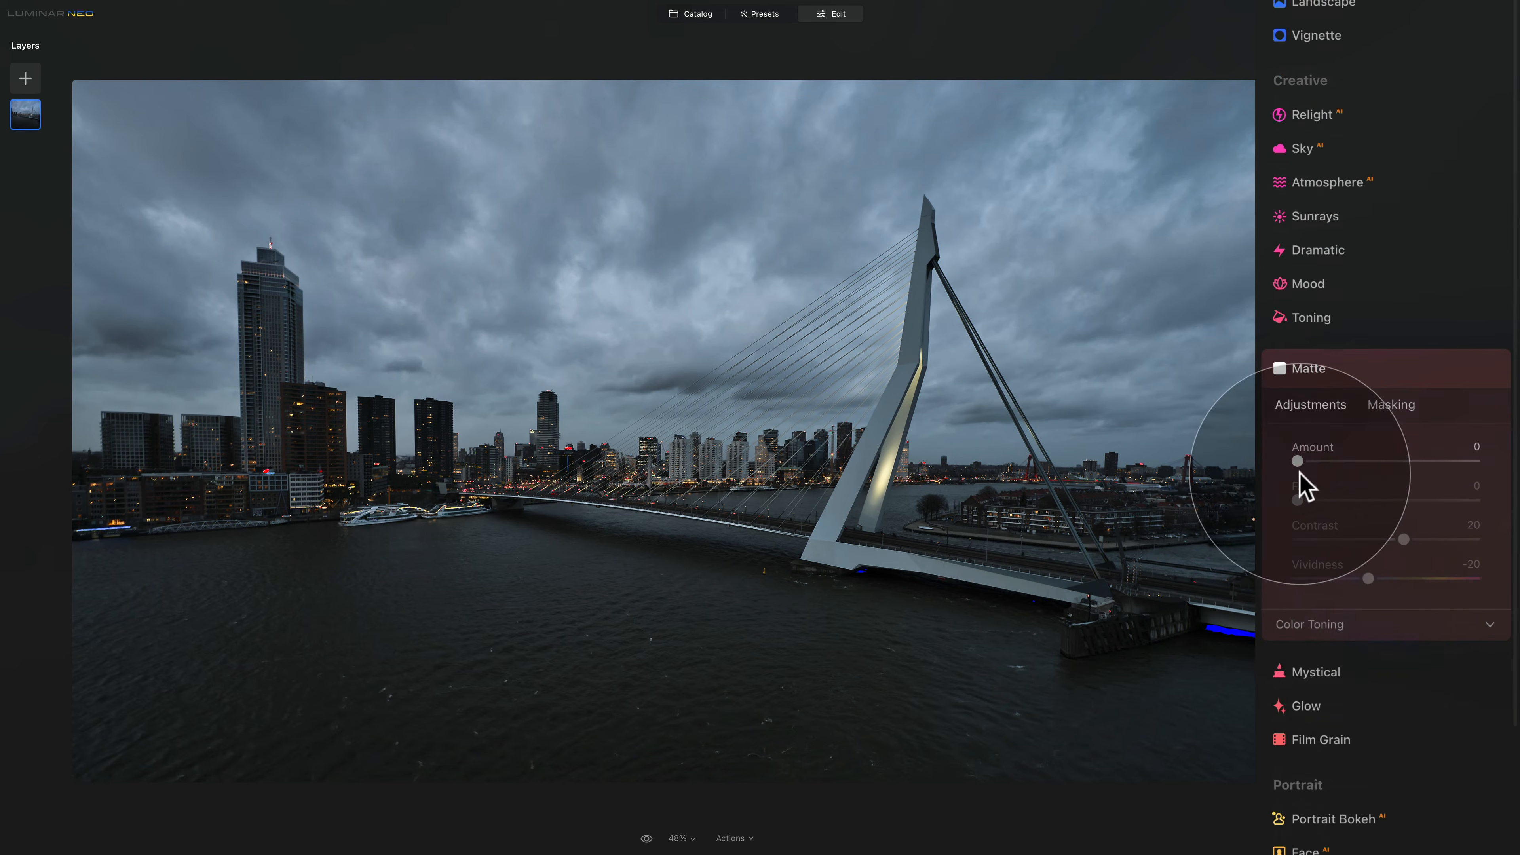
pyautogui.moveTo(1300, 465)
pyautogui.mouseDown()
pyautogui.moveTo(1336, 463)
pyautogui.moveTo(1320, 473)
pyautogui.mouseUp()
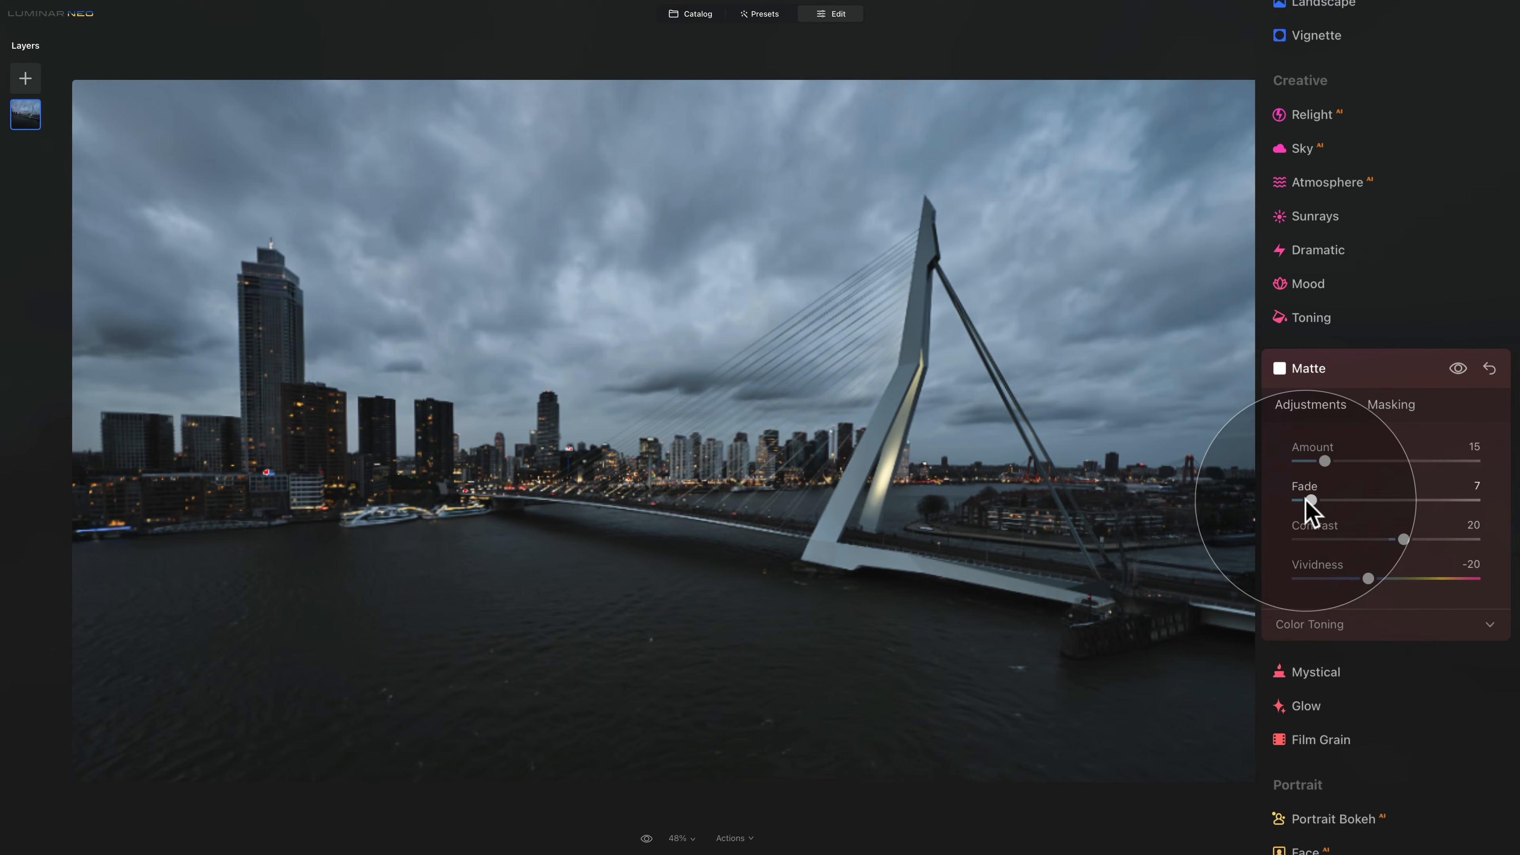
pyautogui.moveTo(1298, 501); pyautogui.dragTo(1300, 502)
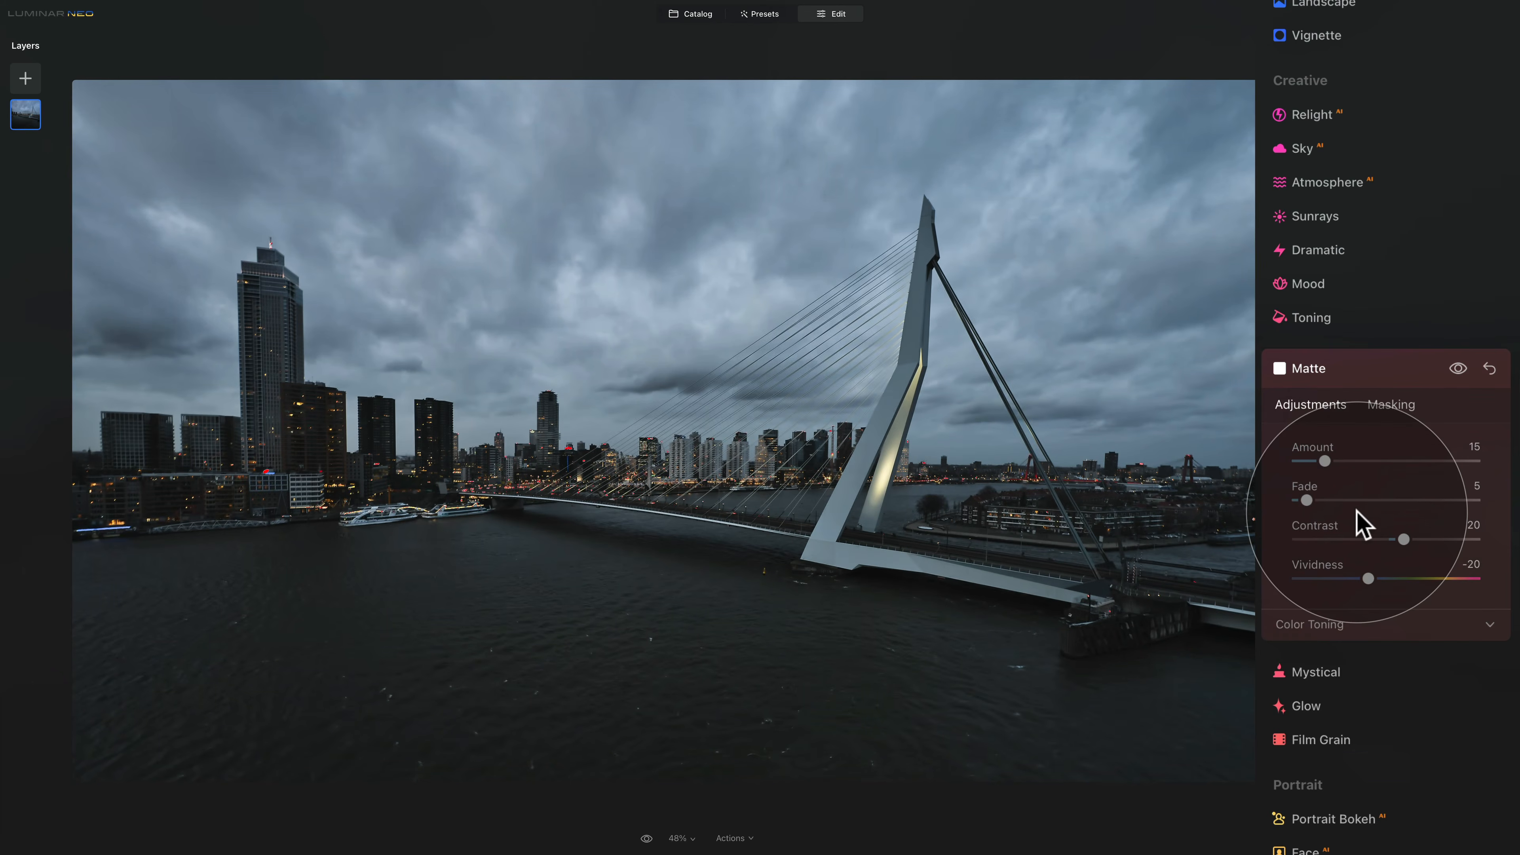
pyautogui.click(1343, 368)
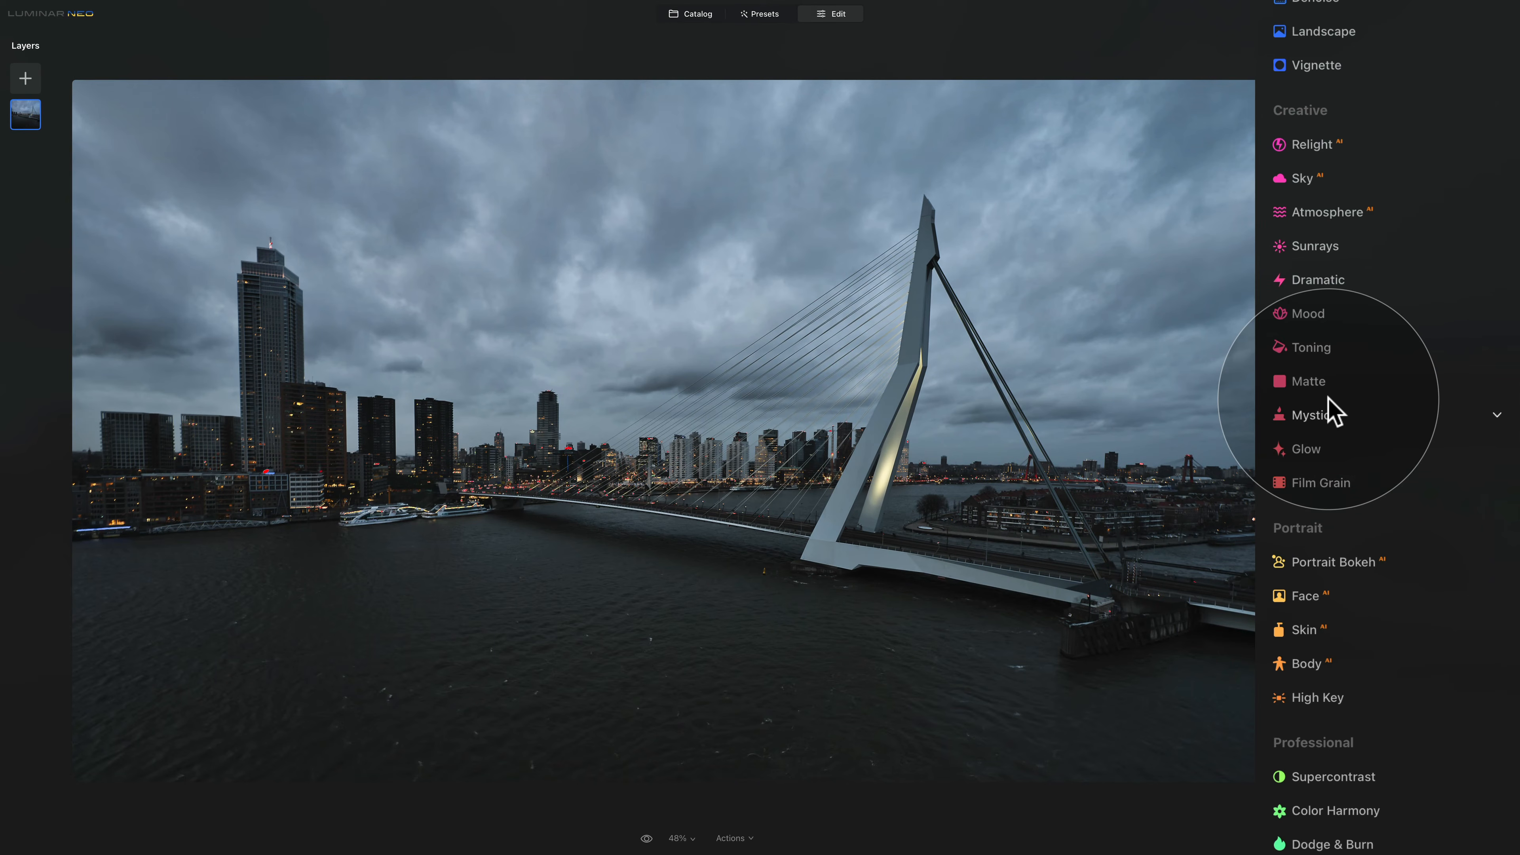
# - Add the Mystical effect with an Amount of 10 and collapse the tool
pyautogui.click(1320, 416)
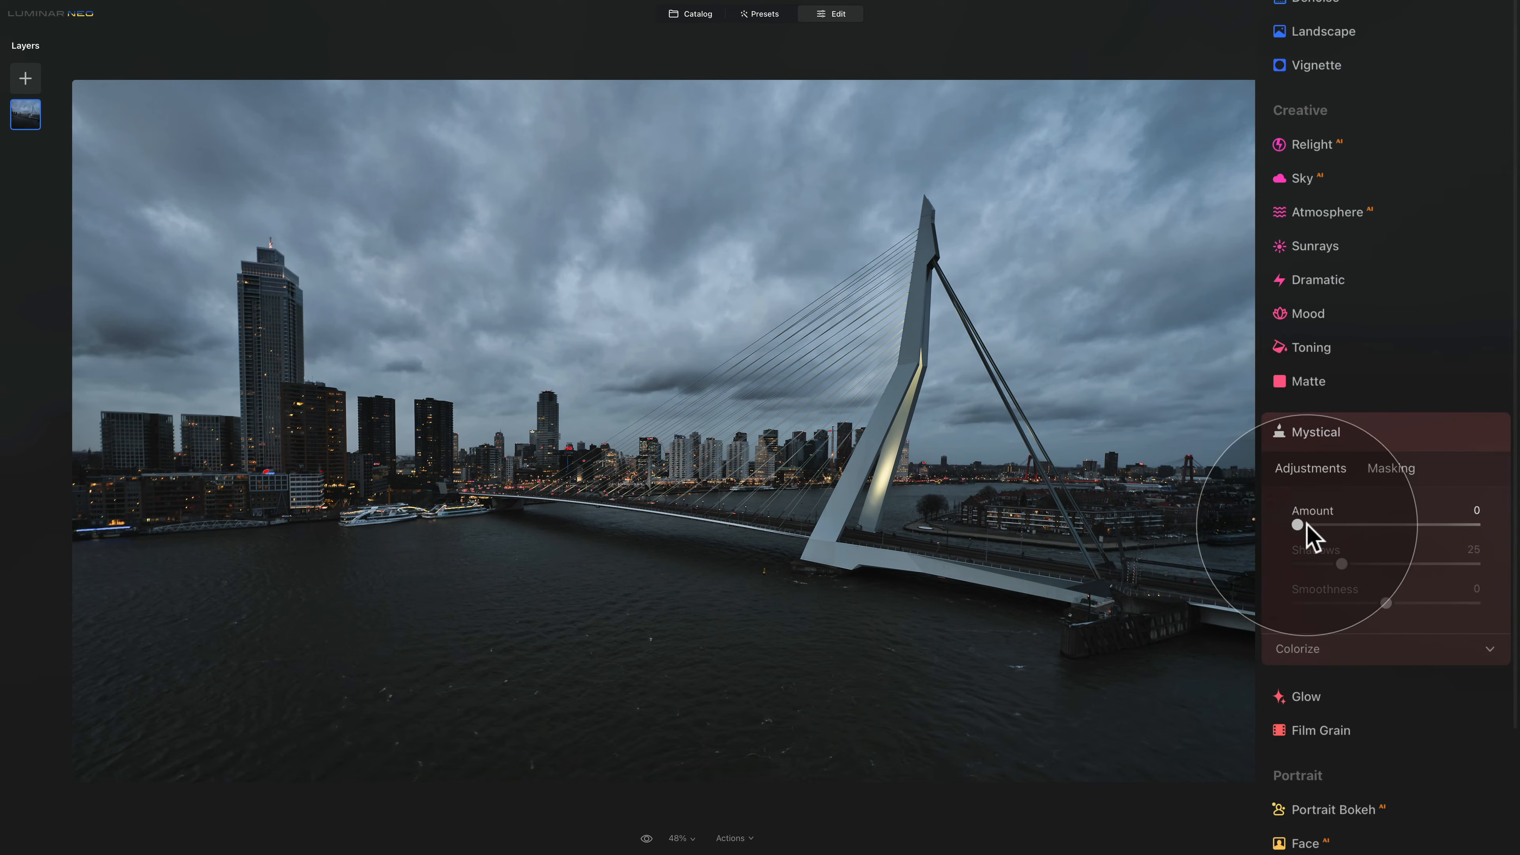
pyautogui.moveTo(1306, 522); pyautogui.dragTo(1316, 522)
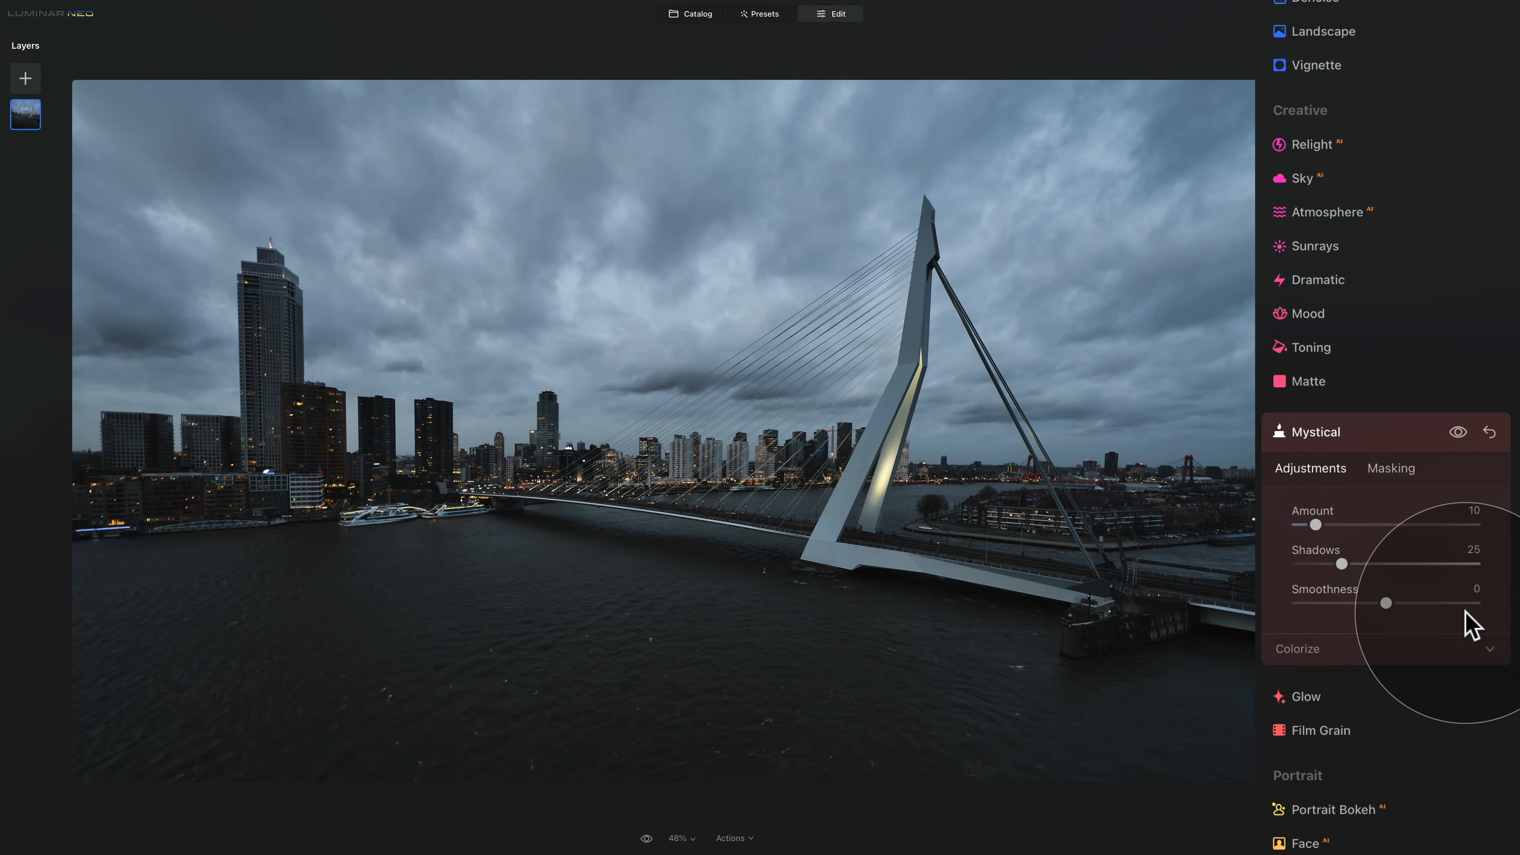
pyautogui.click(1361, 434)
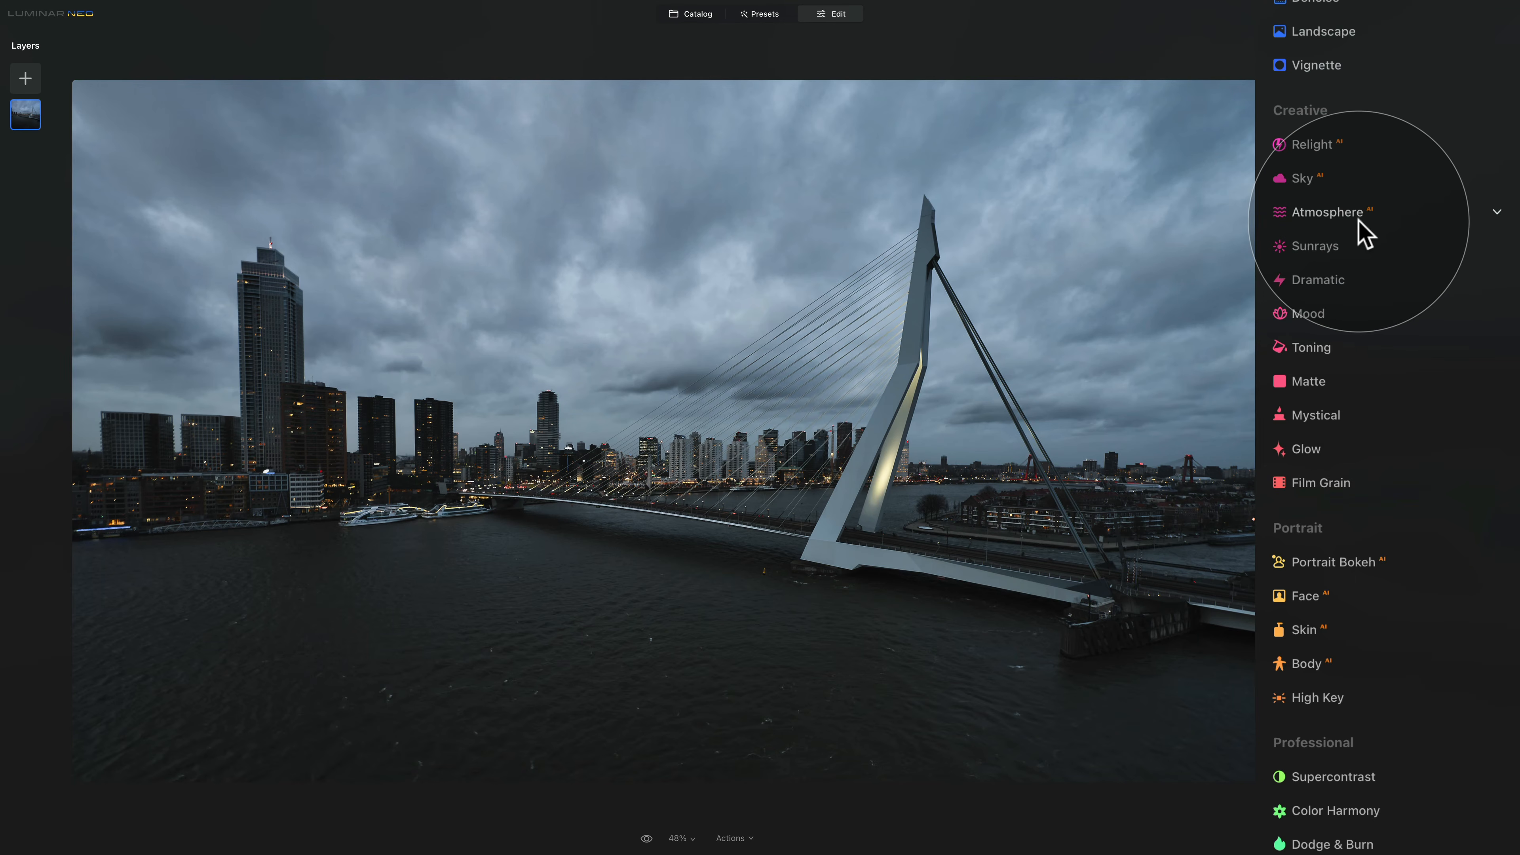
# - Darken the photo's edges with a Vignette Amount of -45 and brighten its centre with an Inner Light of 8
pyautogui.scroll(7, 1364, 233)
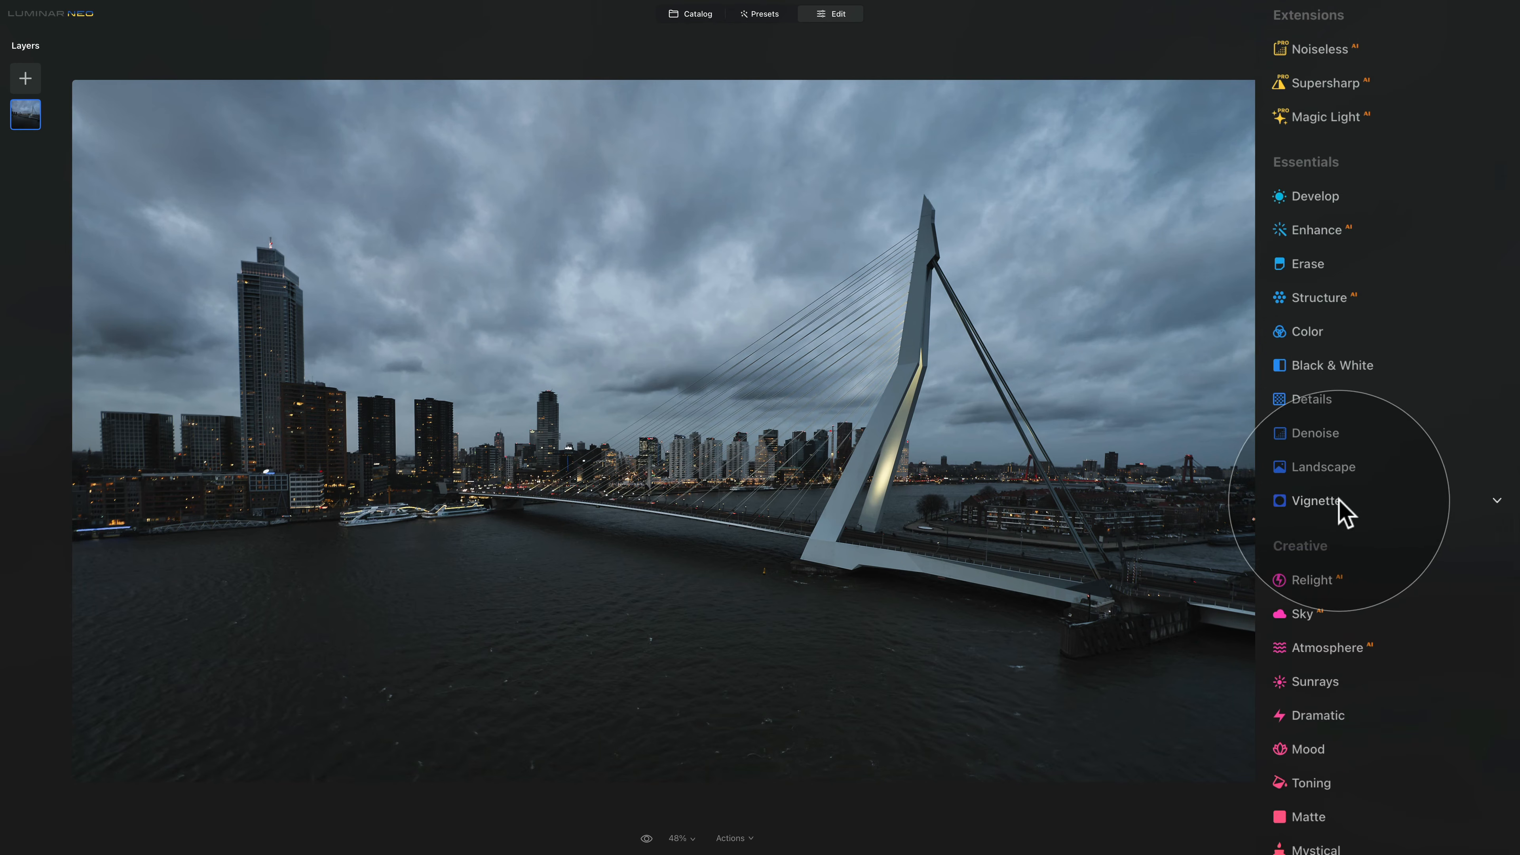
pyautogui.click(1333, 508)
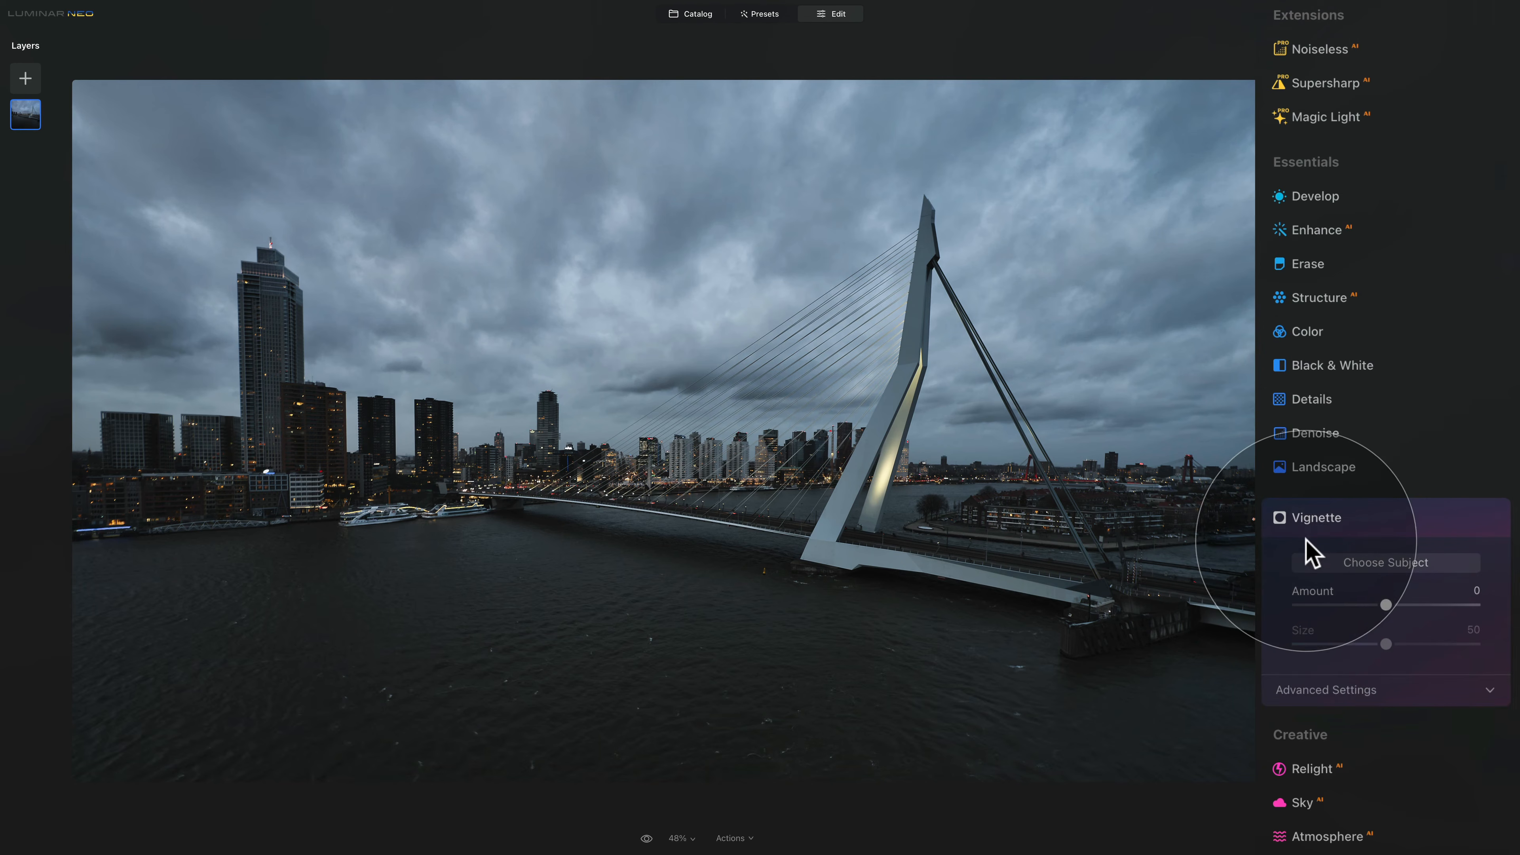
pyautogui.moveTo(1384, 605); pyautogui.dragTo(1345, 607)
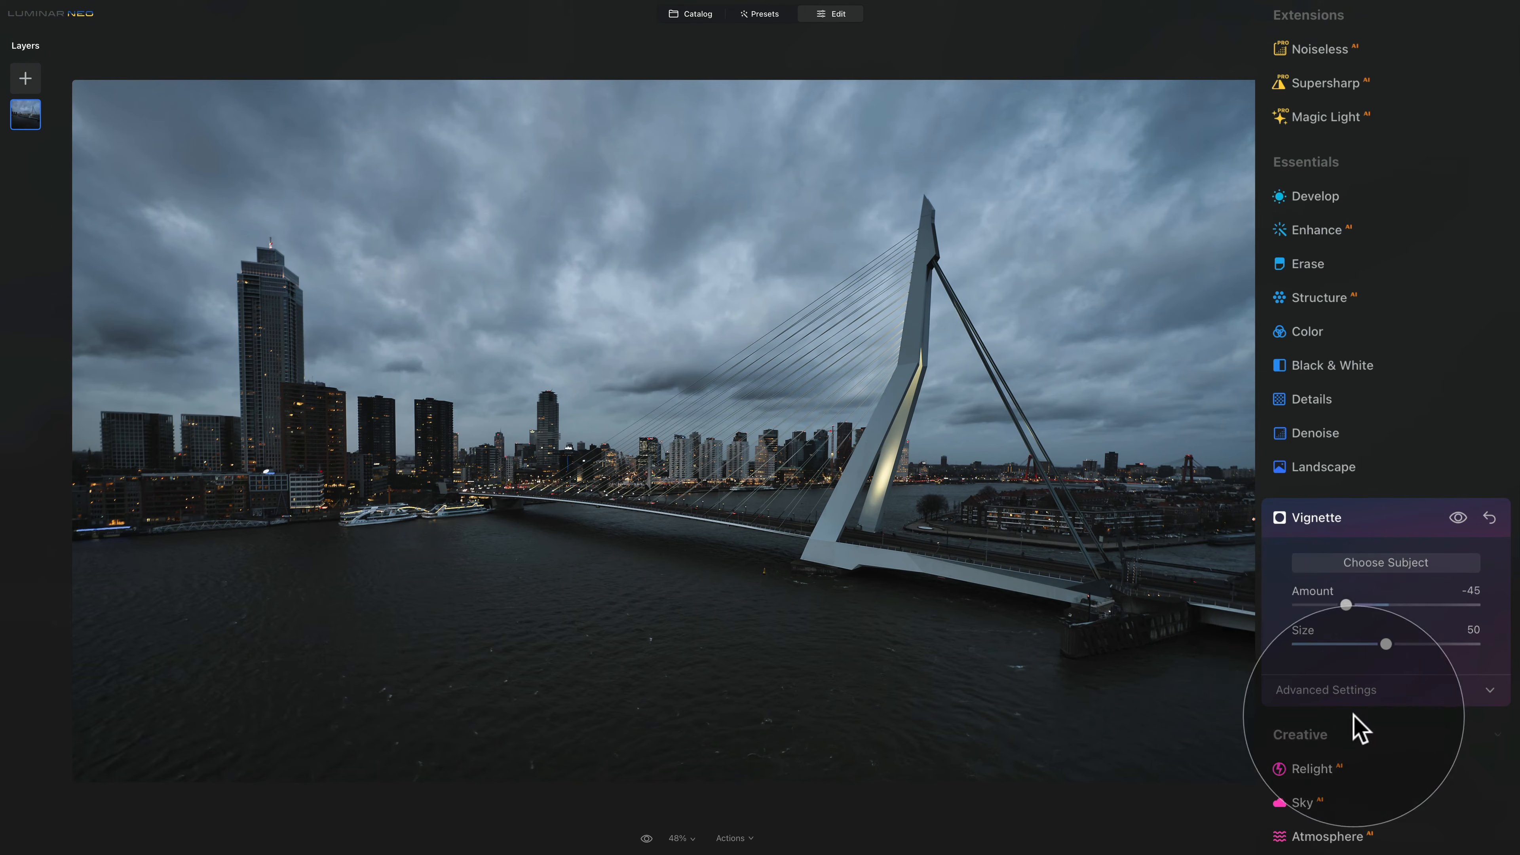
pyautogui.click(1358, 692)
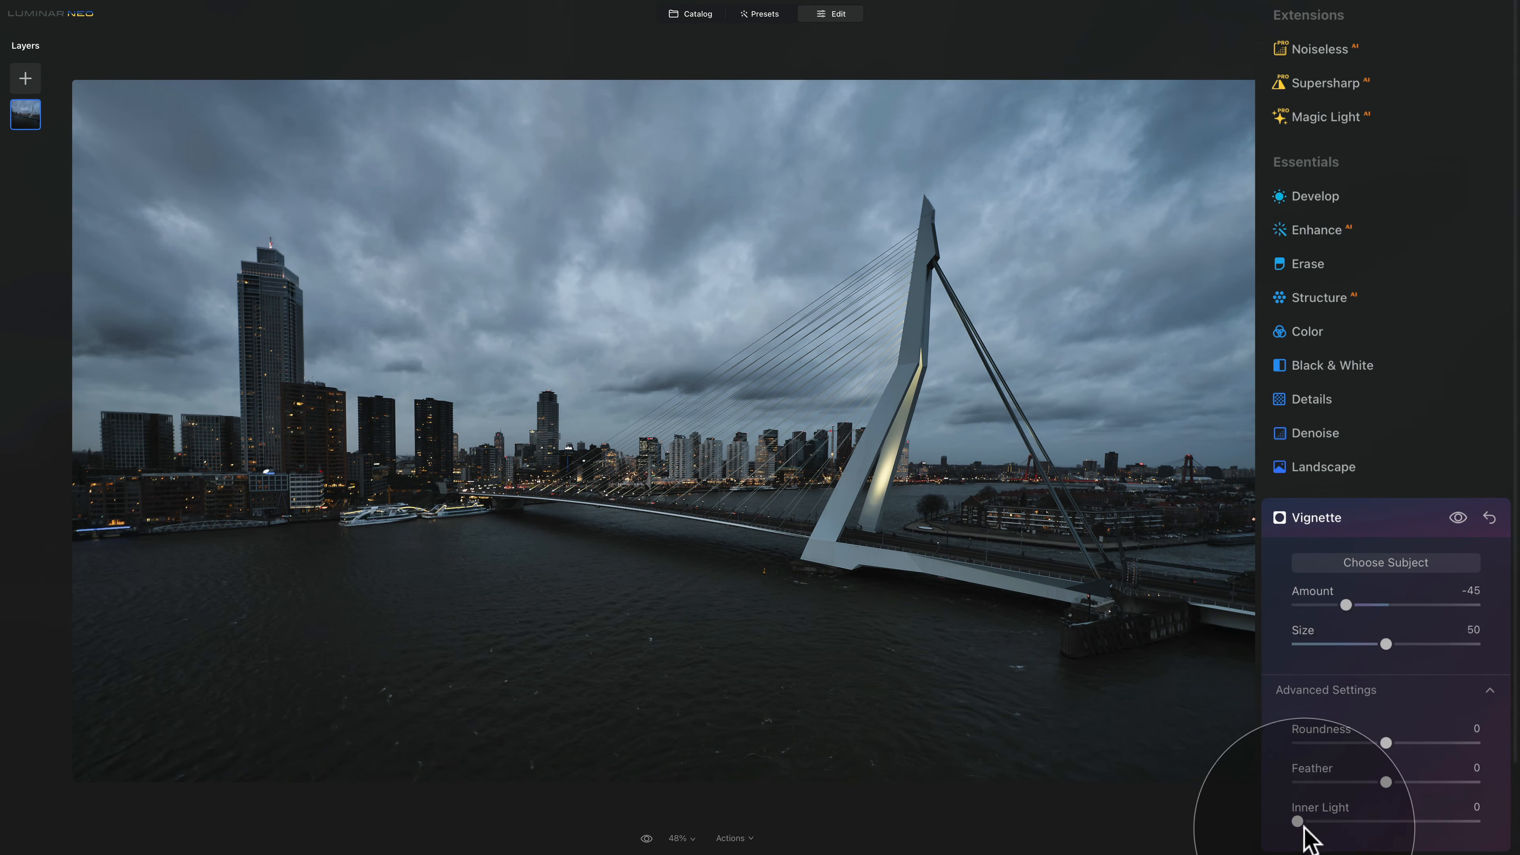
pyautogui.moveTo(1296, 823); pyautogui.dragTo(1312, 823)
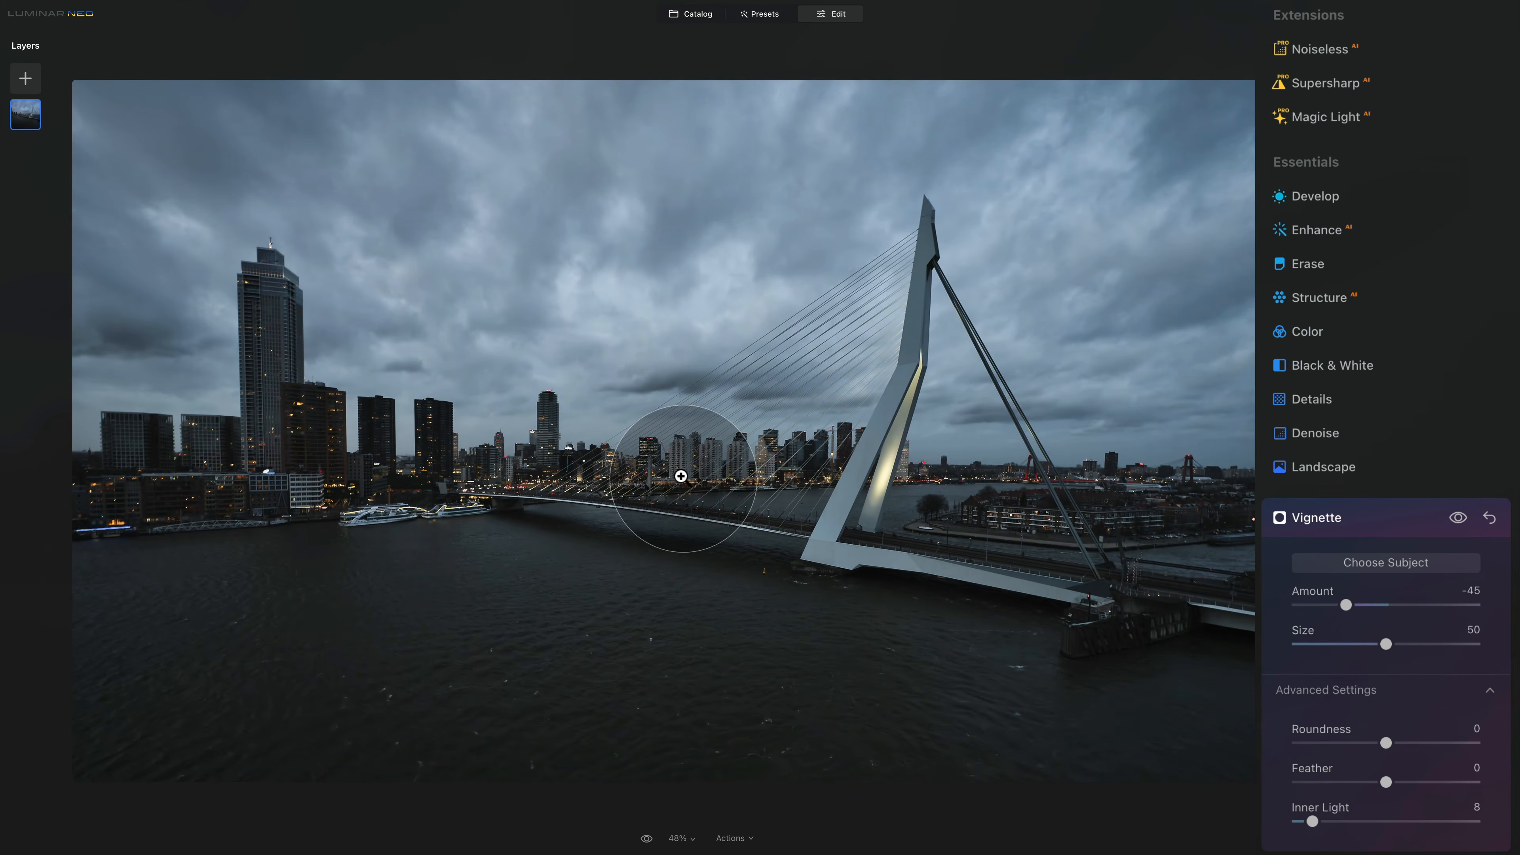
pyautogui.click(1385, 559)
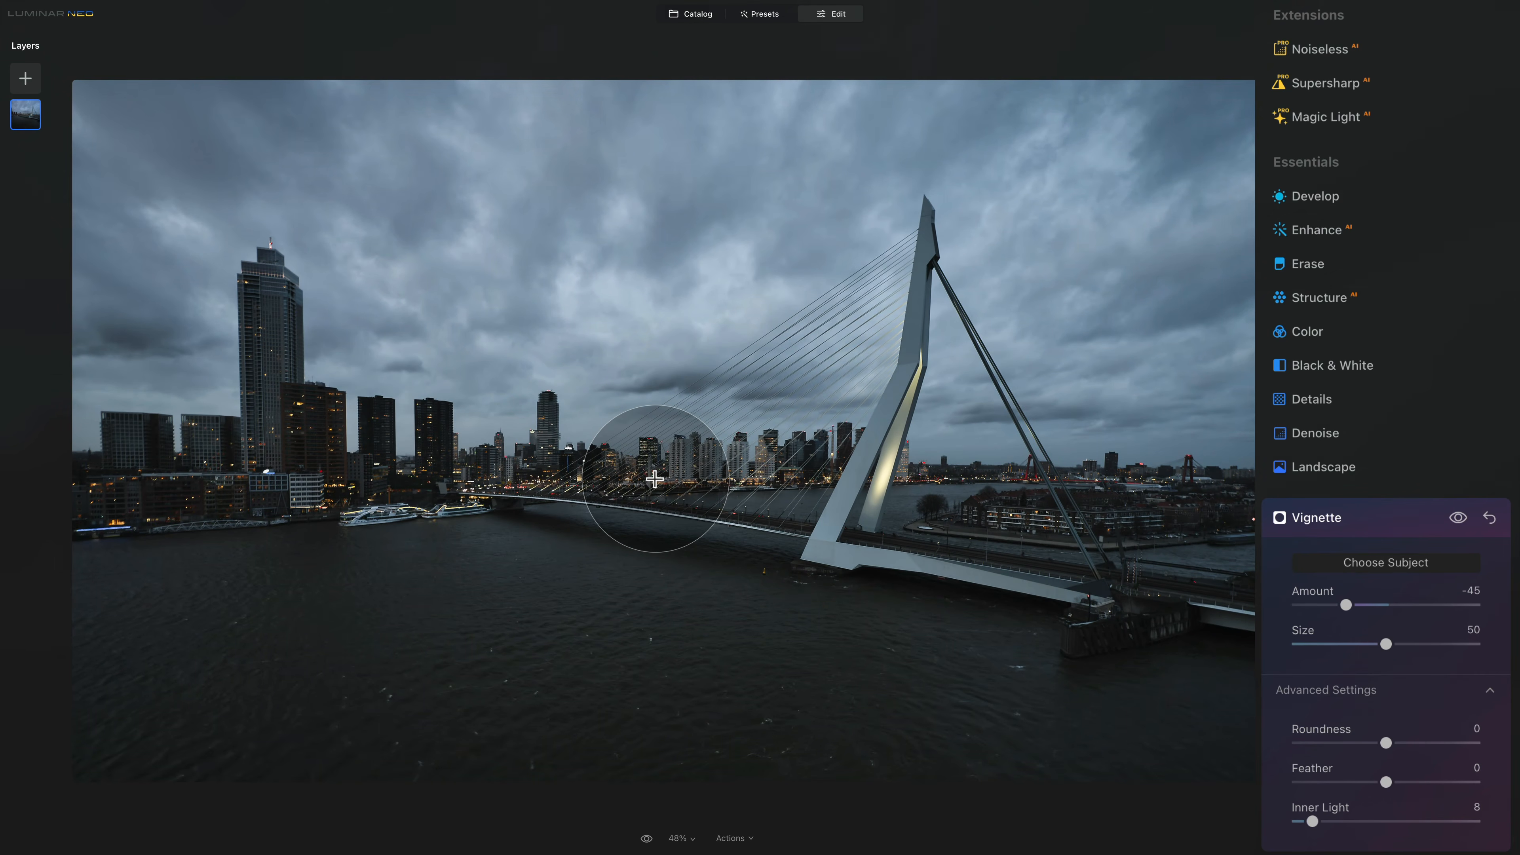
pyautogui.click(1449, 559)
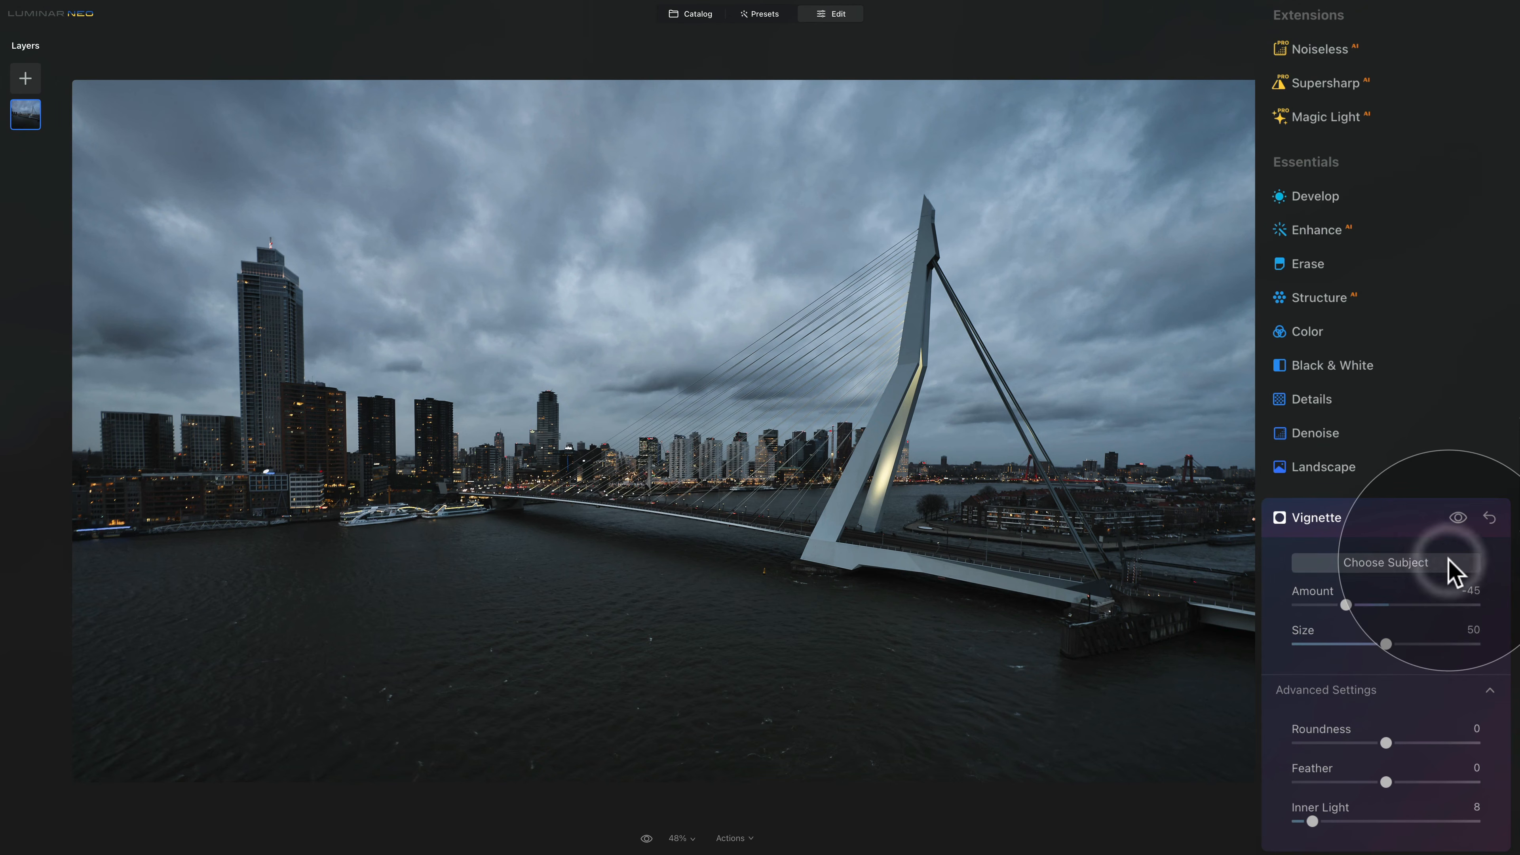
pyautogui.click(1375, 532)
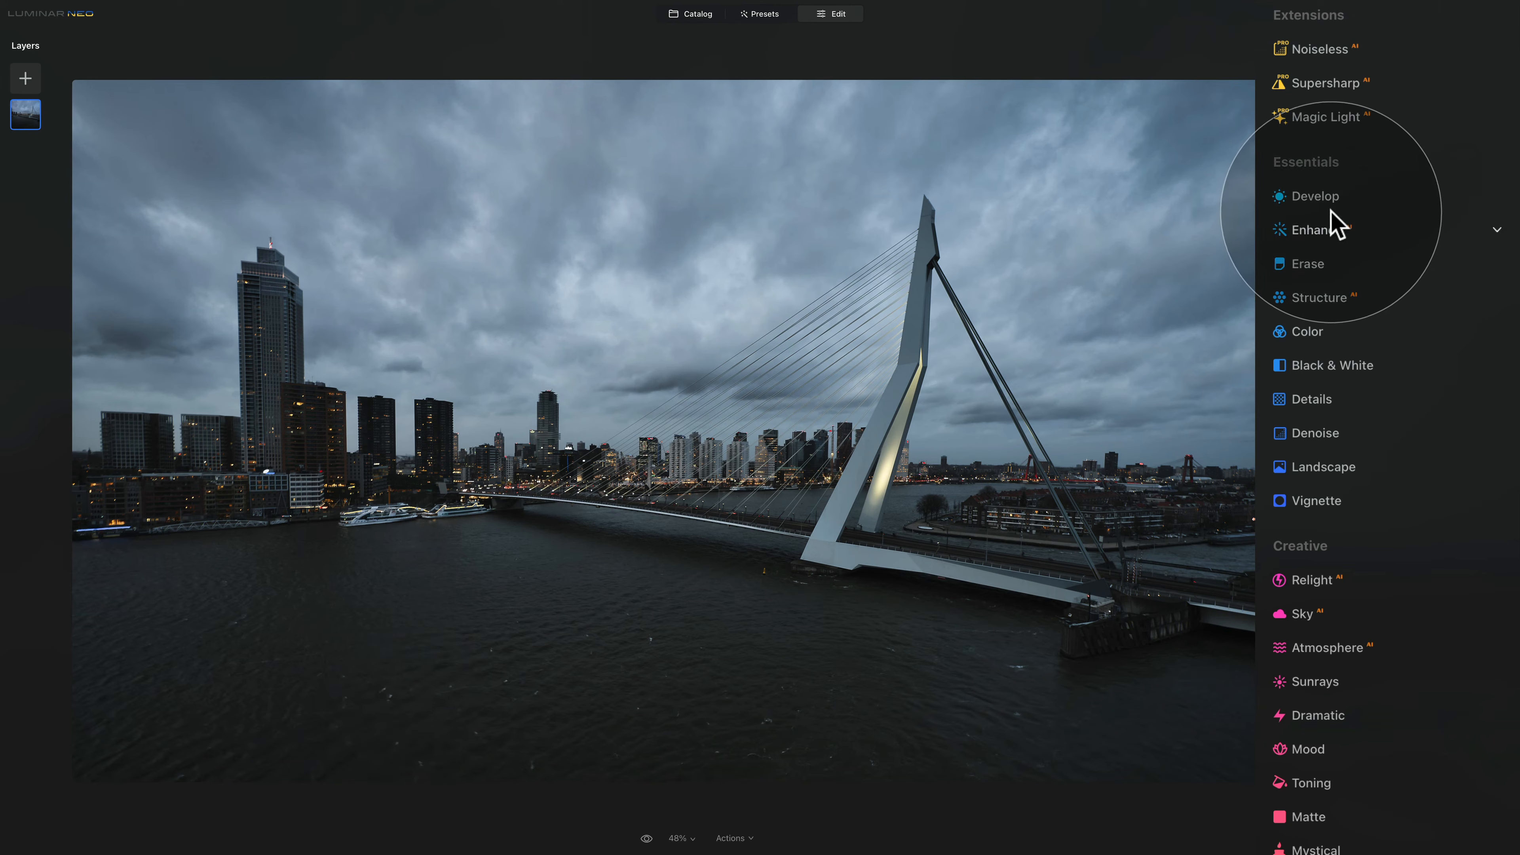
# - Lower the photo's Exposure to -0.23 in the Light settings of the Develop tool
pyautogui.click(1329, 199)
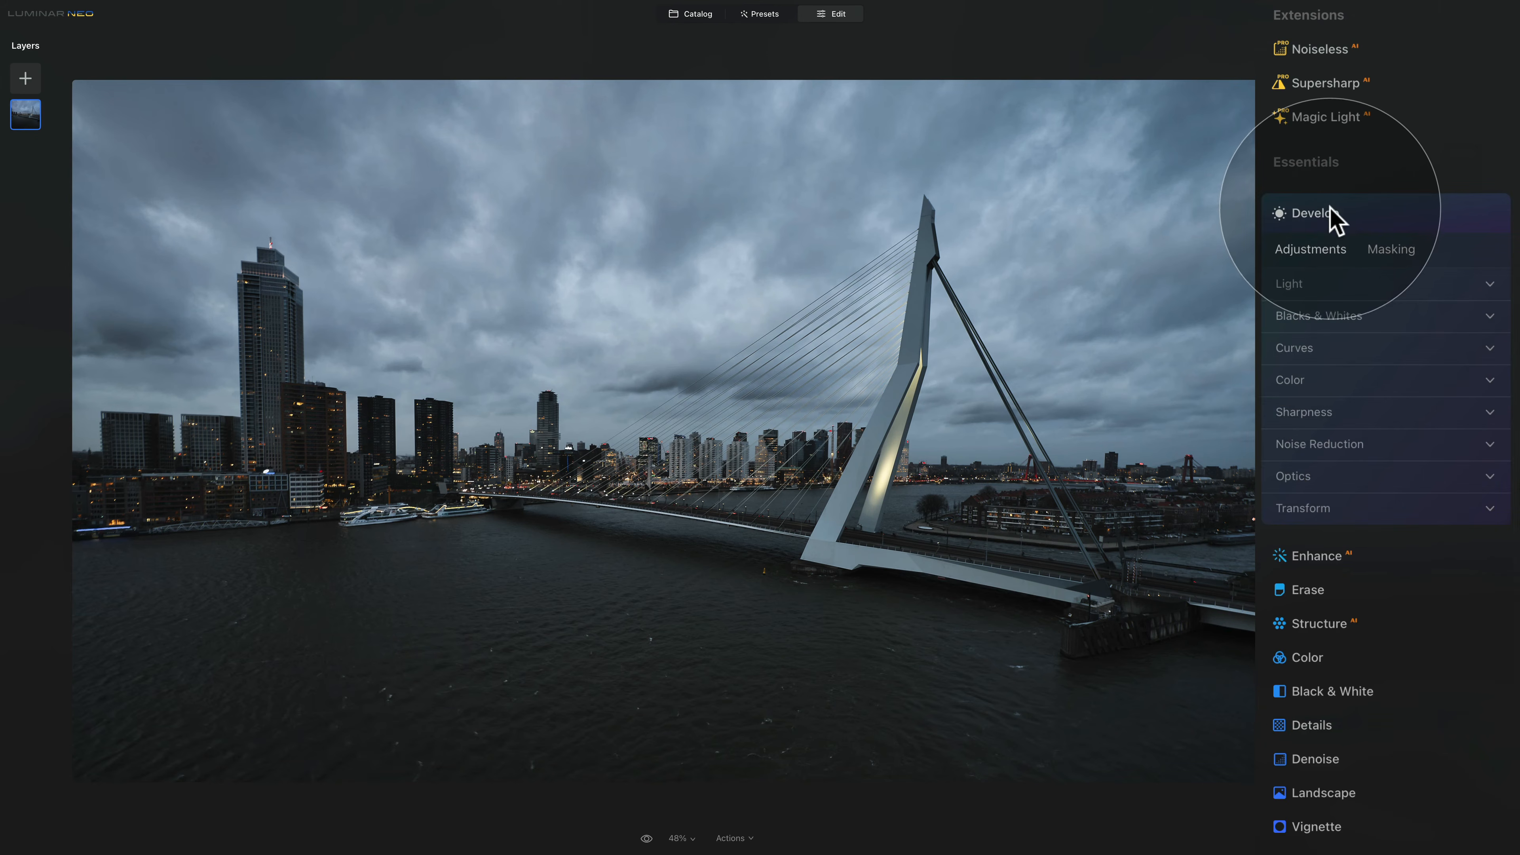
pyautogui.click(1340, 285)
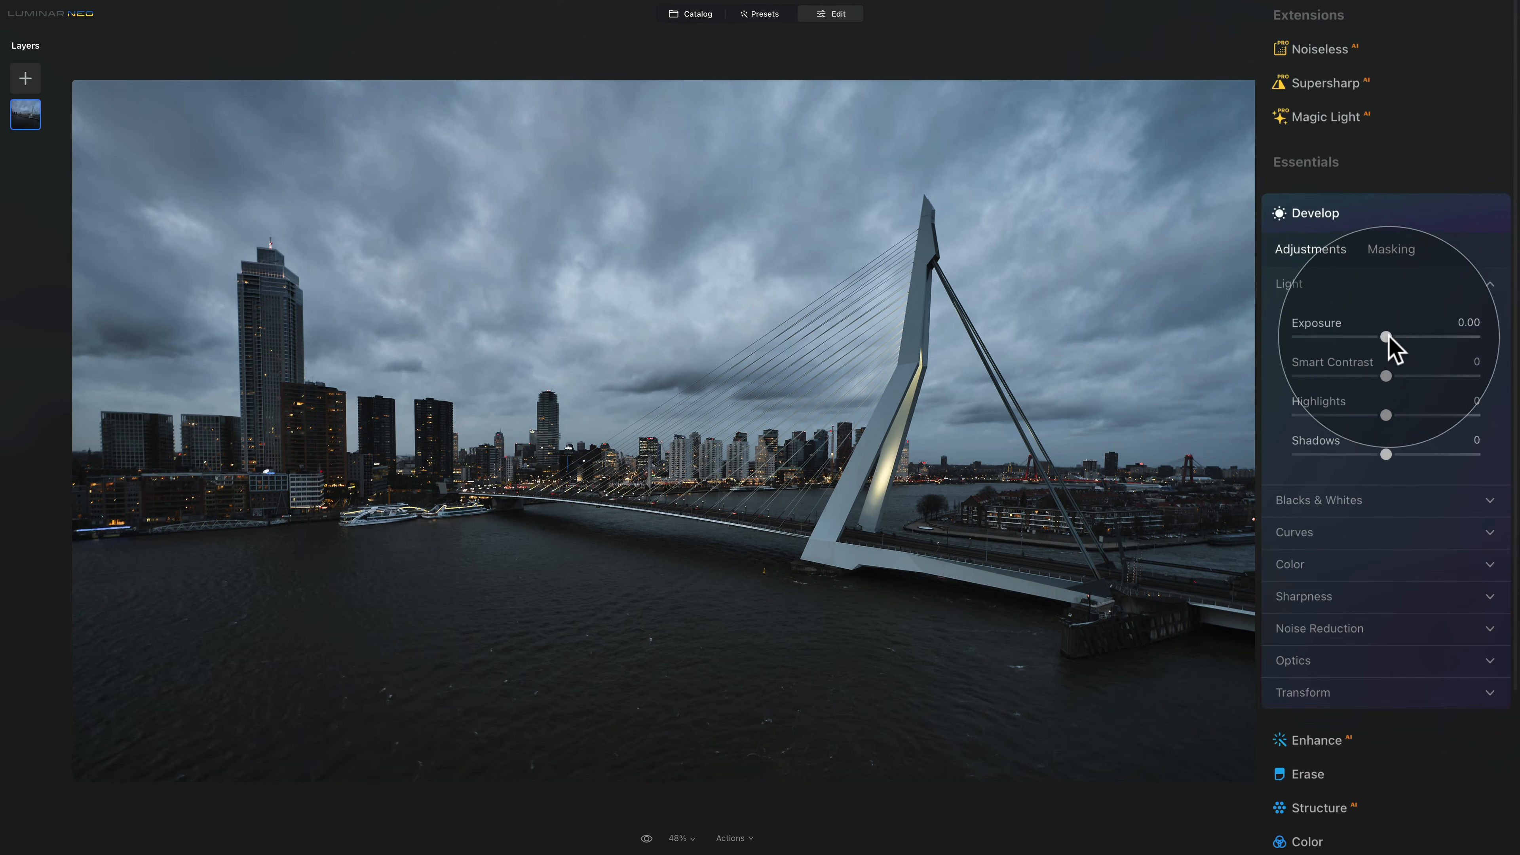
pyautogui.moveTo(1390, 337); pyautogui.dragTo(1376, 336)
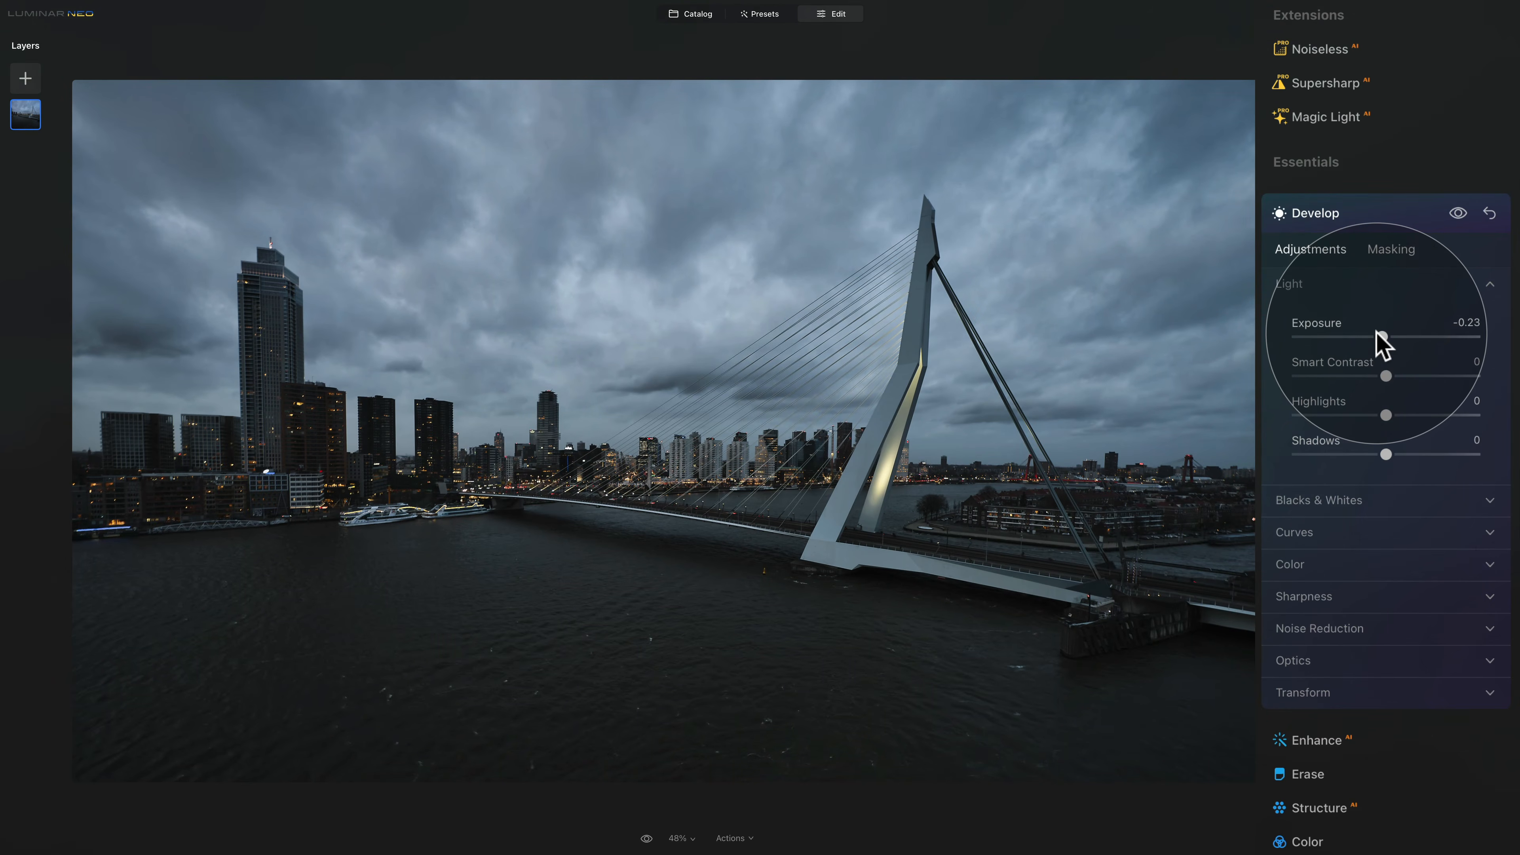
# - Mask the Develop adjustment with a slightly tilted linear gradient that covers the water and fades out around the skyline
pyautogui.click(1385, 252)
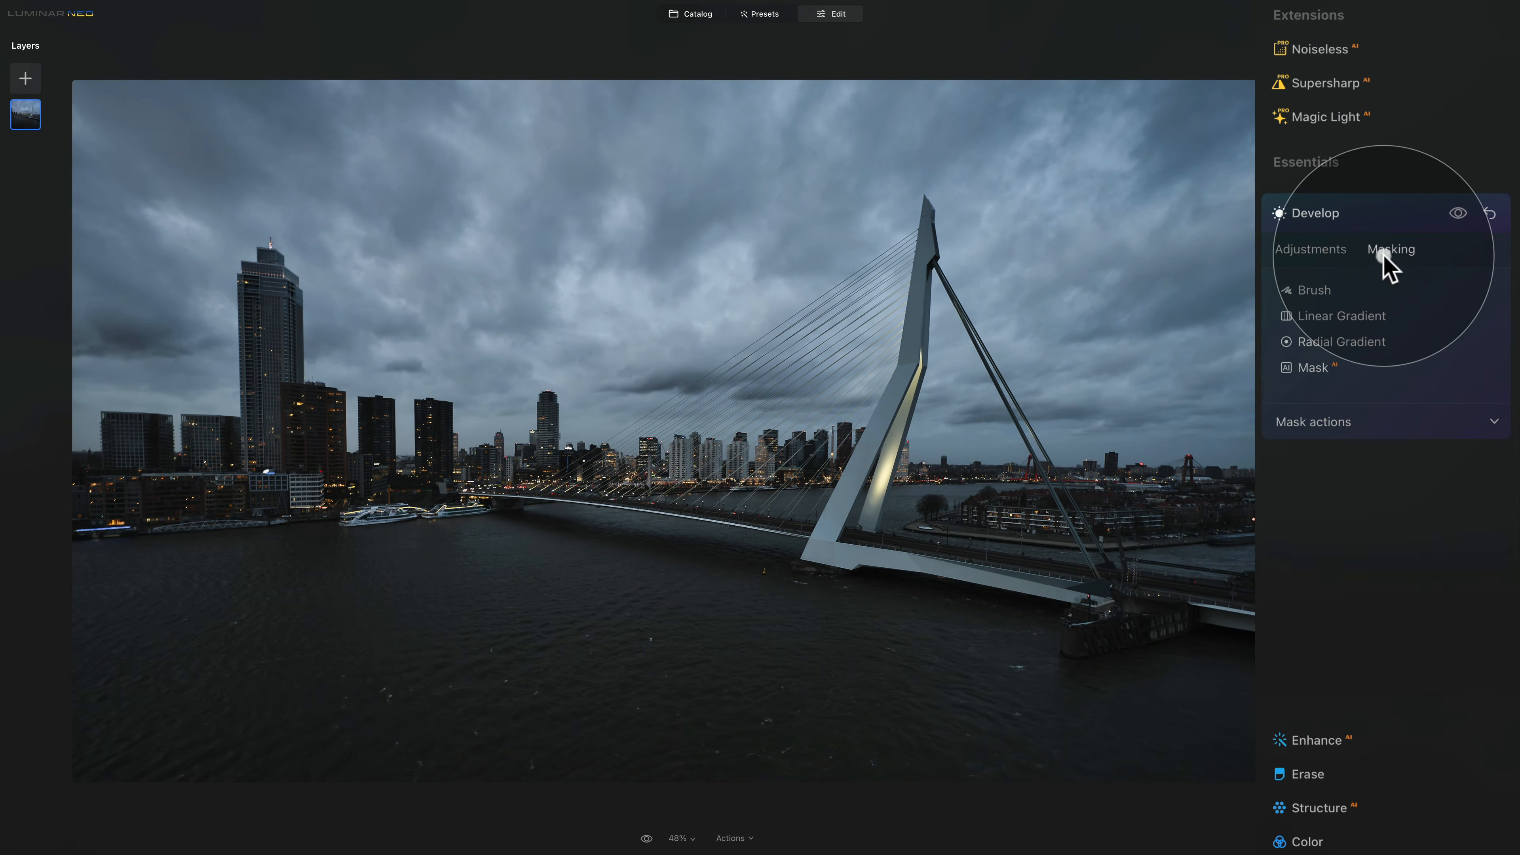
pyautogui.click(1349, 321)
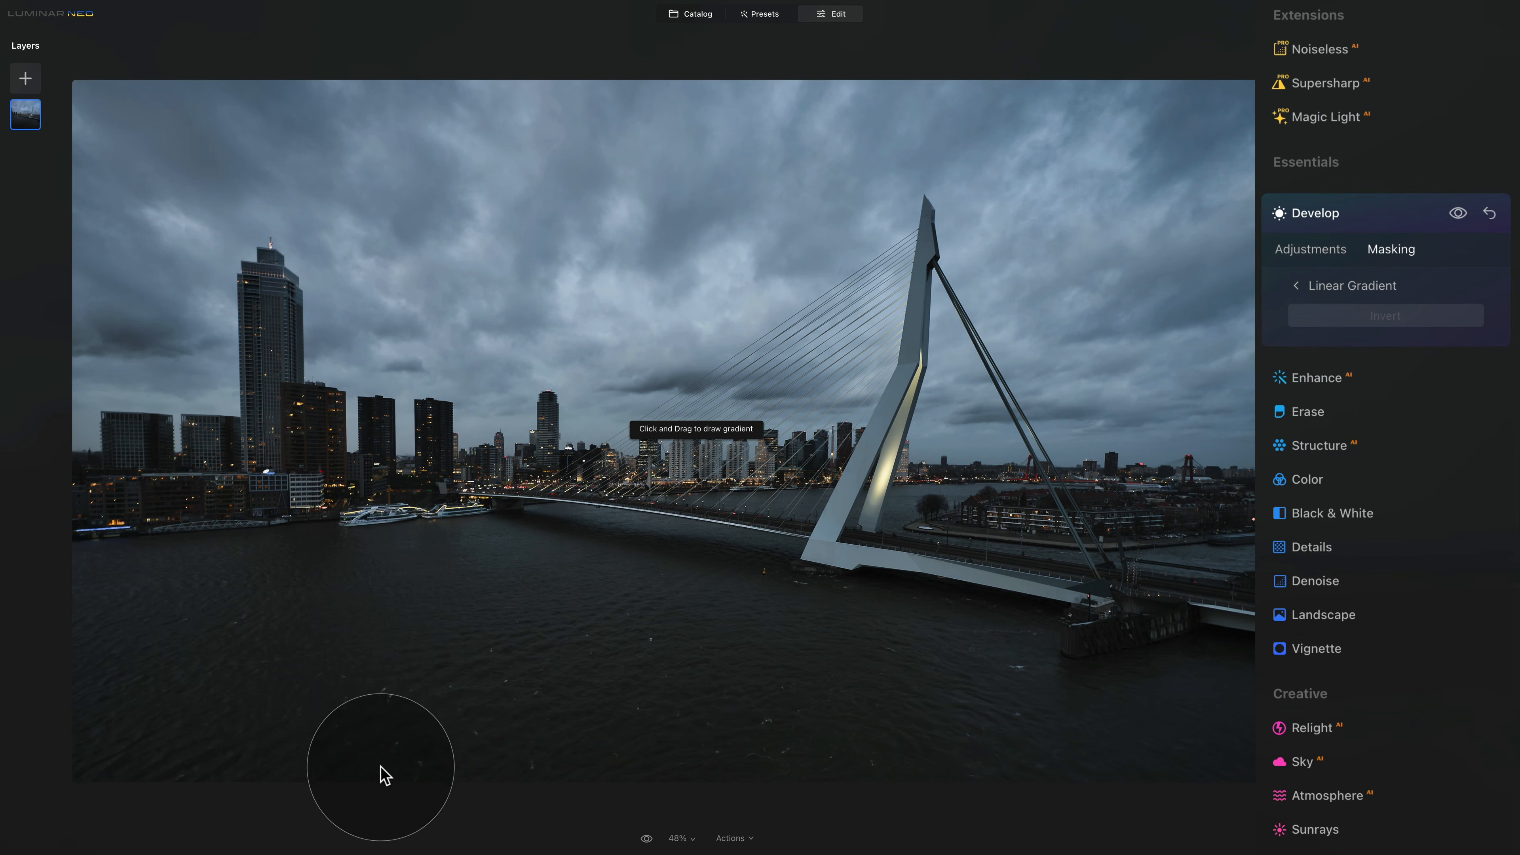
pyautogui.moveTo(384, 774)
pyautogui.mouseDown()
pyautogui.moveTo(435, 387)
pyautogui.moveTo(407, 364)
pyautogui.mouseUp()
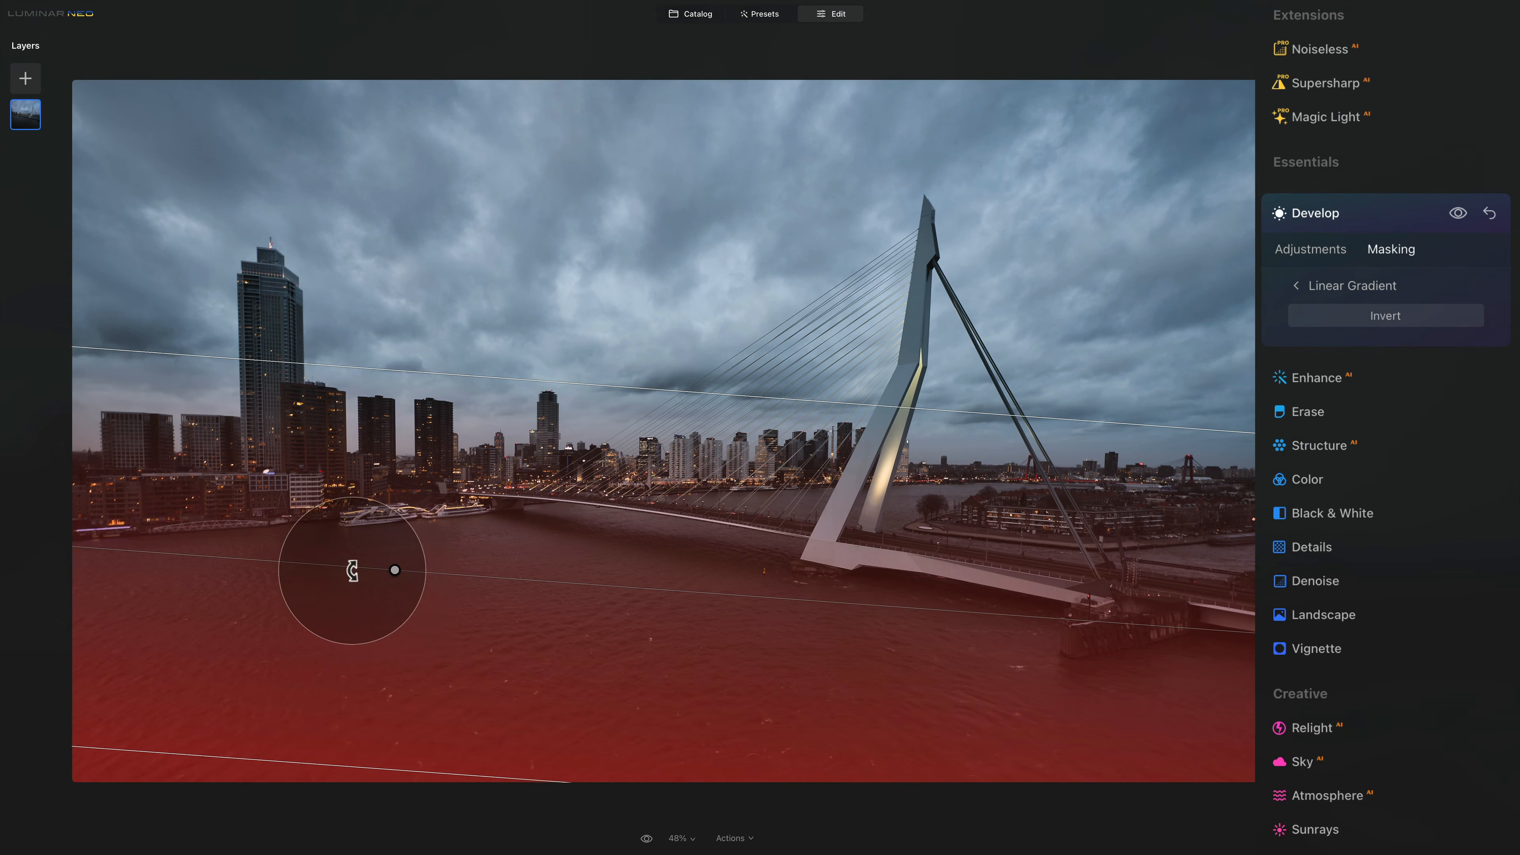
pyautogui.moveTo(400, 572); pyautogui.dragTo(364, 603)
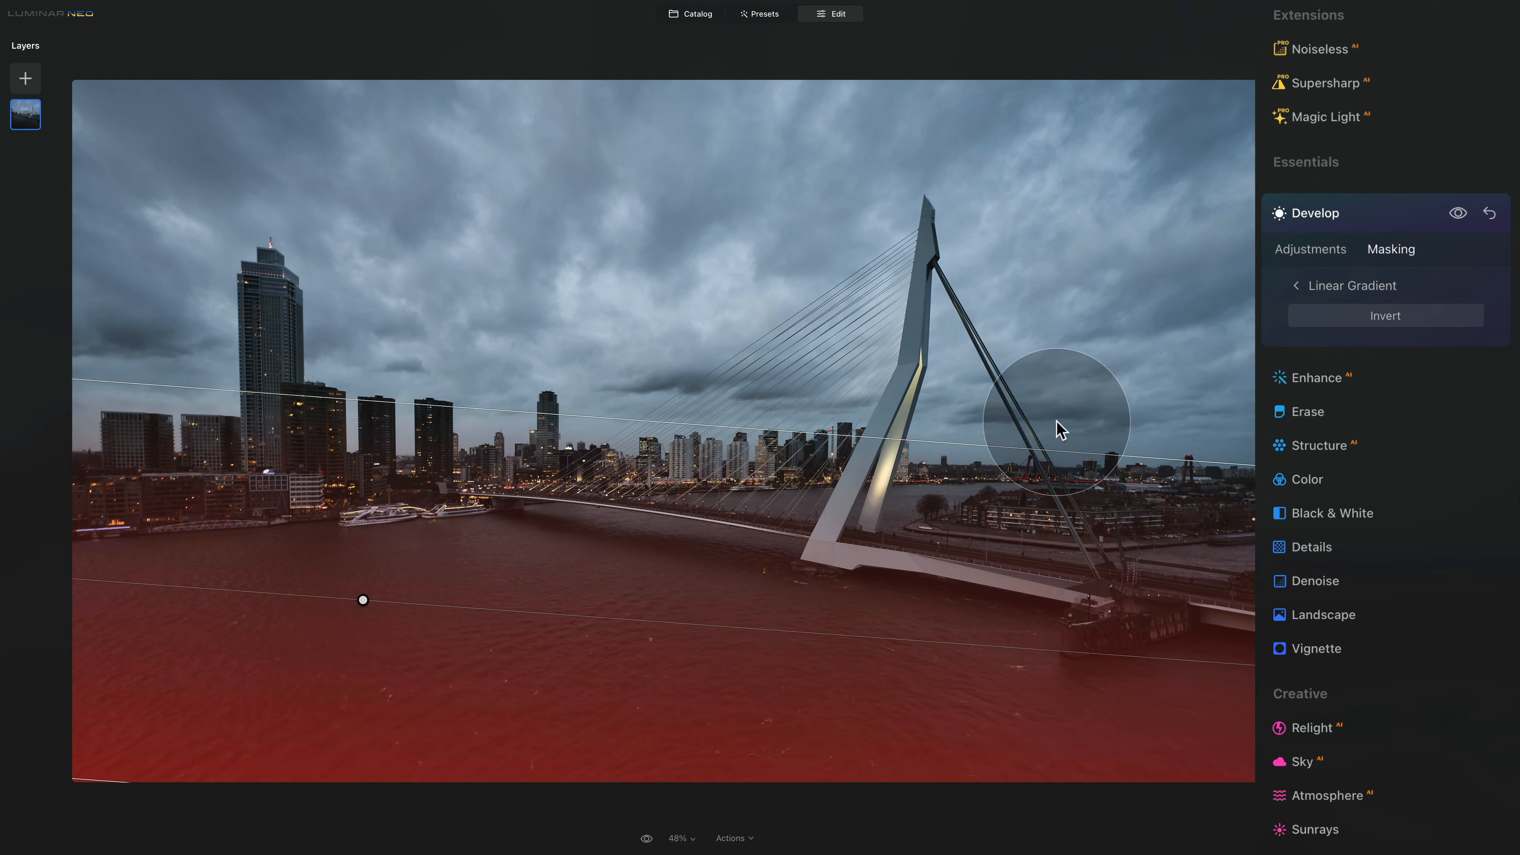
pyautogui.click(1311, 286)
# - Lower the masked Develop adjustment's Exposure to -0.58 and collapse the tool
pyautogui.click(1309, 249)
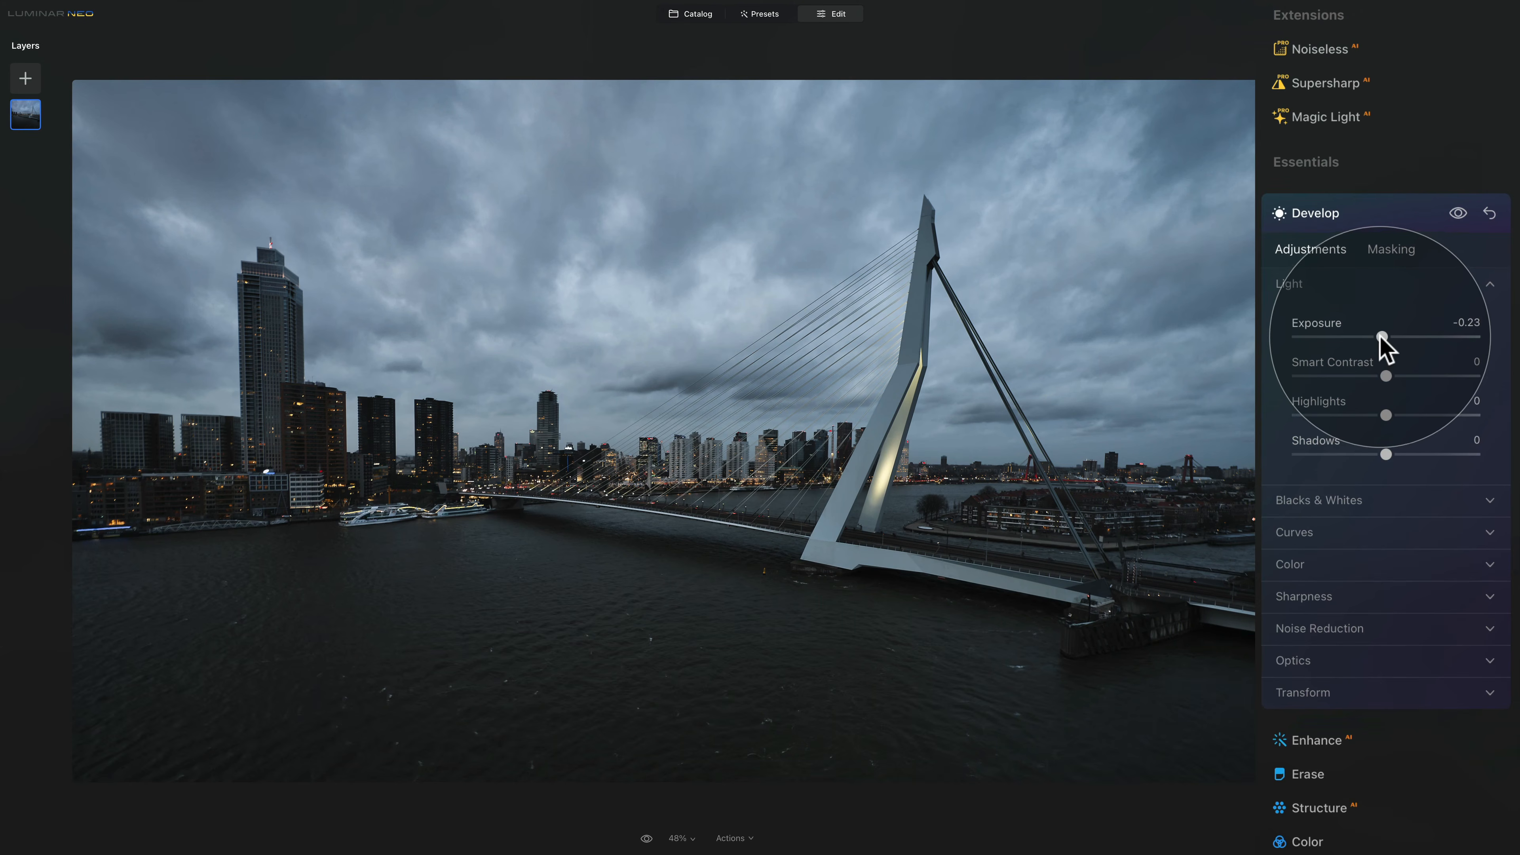
pyautogui.moveTo(1383, 338); pyautogui.dragTo(1374, 337)
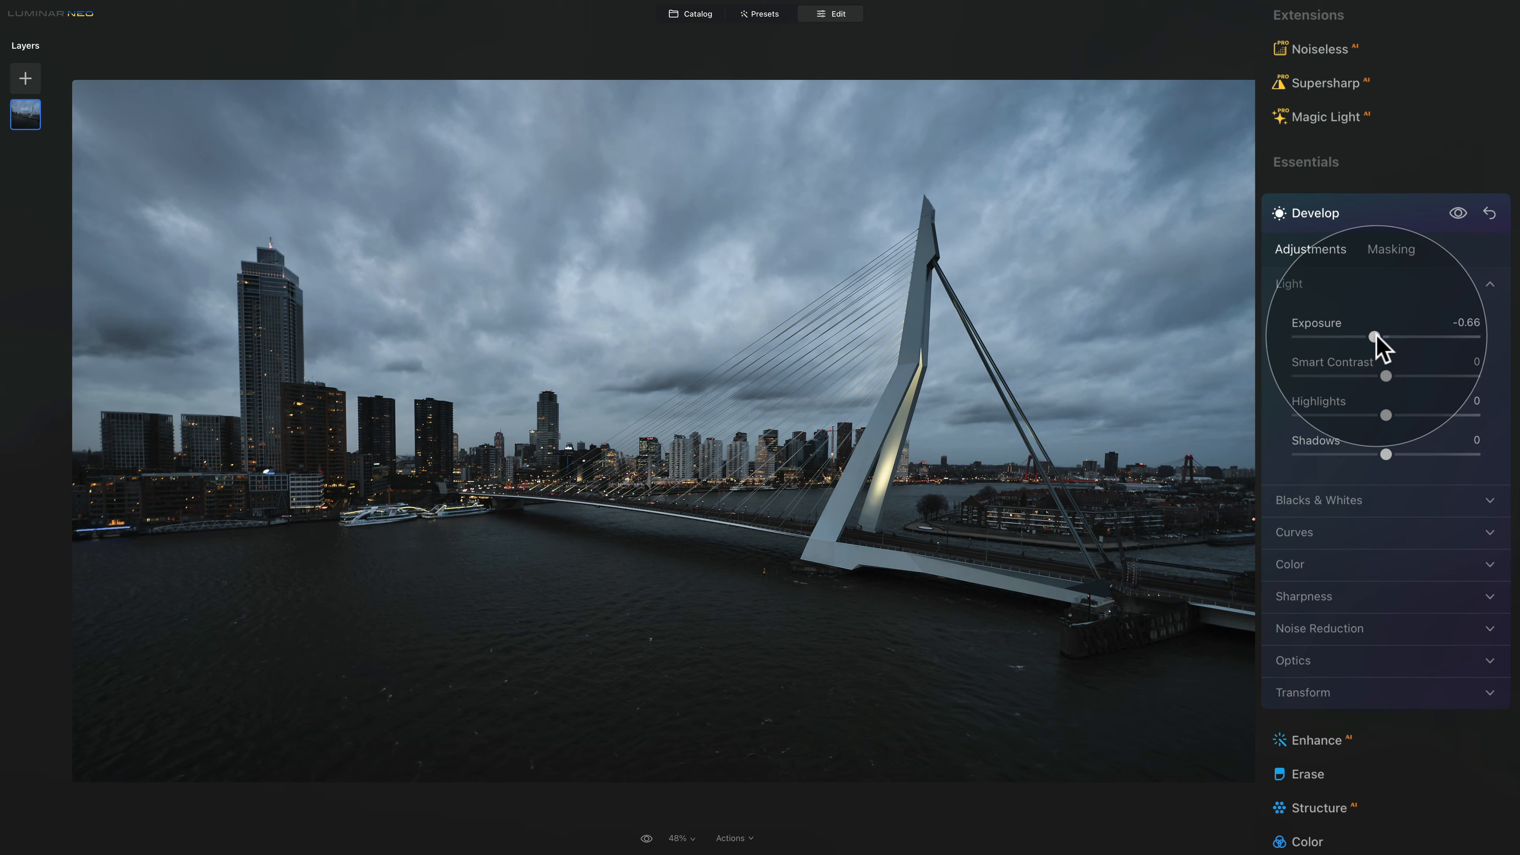
pyautogui.moveTo(1376, 336); pyautogui.dragTo(1378, 337)
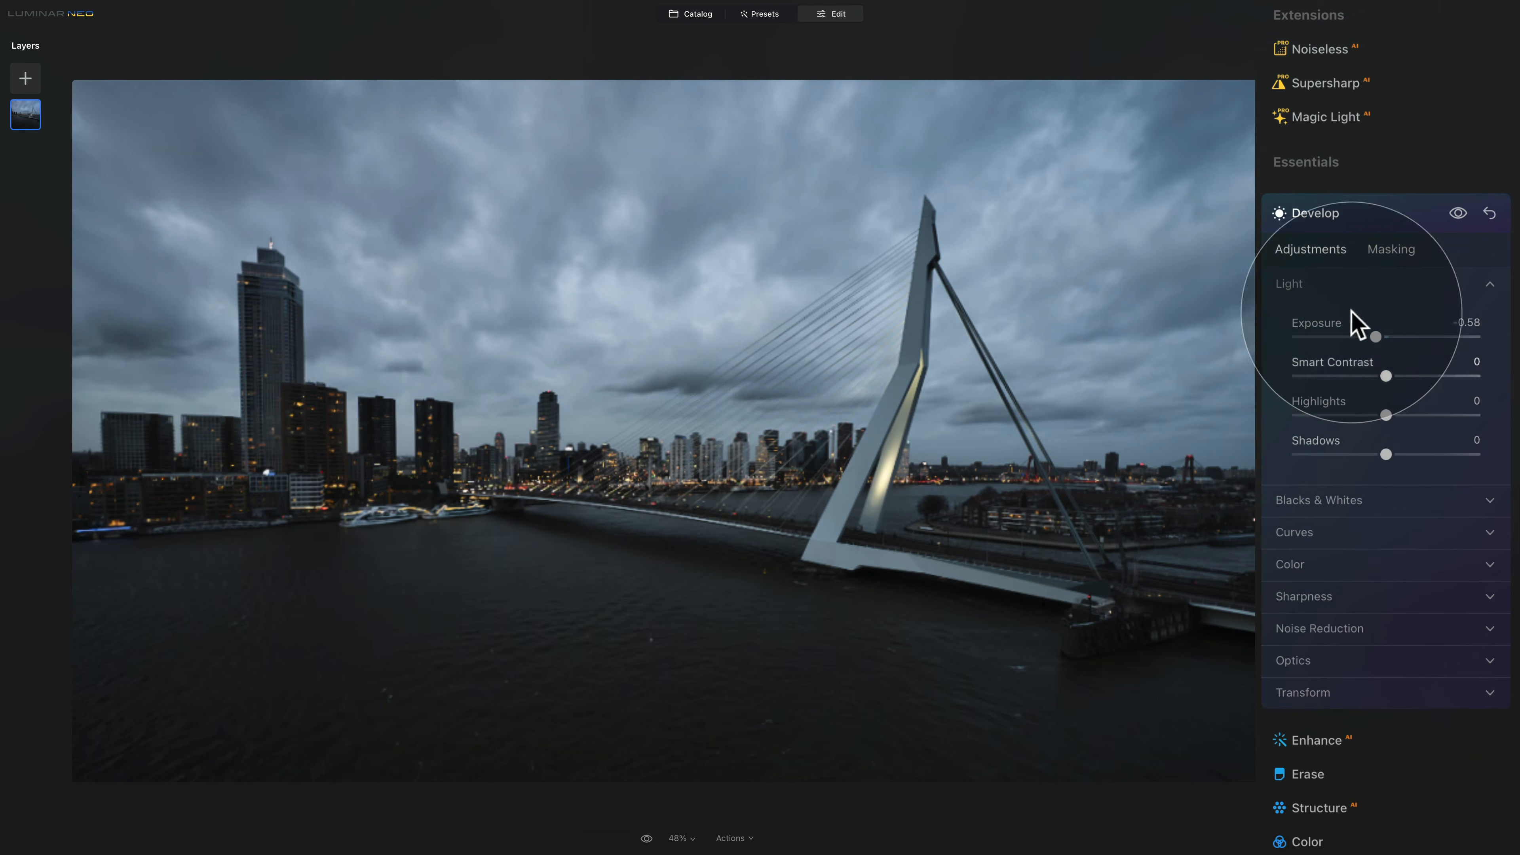
pyautogui.click(1349, 217)
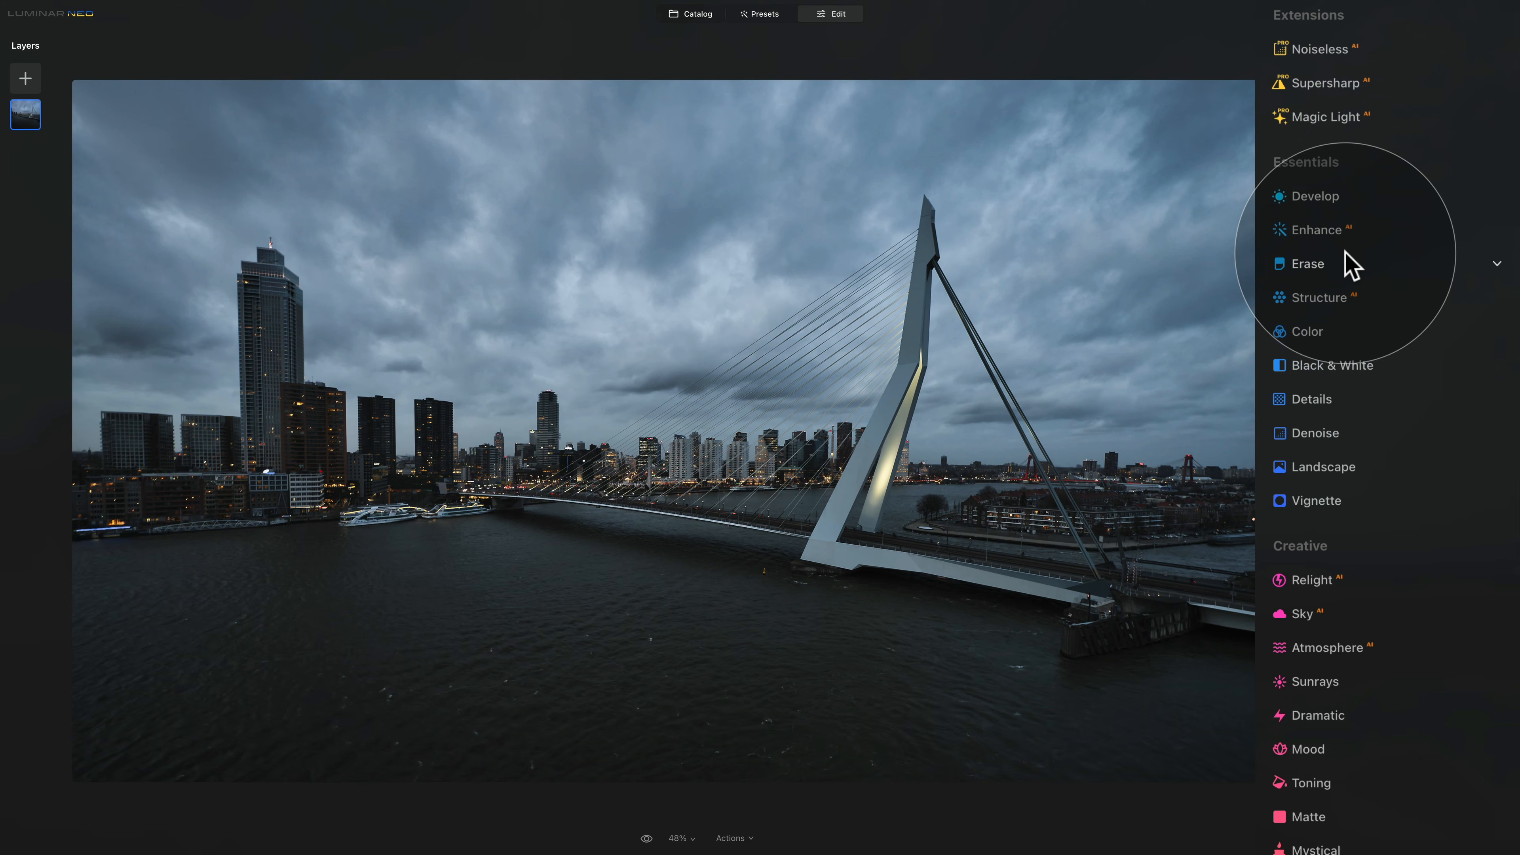
# - Reopen the applied RAW Develop edit, lower its Exposure to -0.20, and return to the list of tools
pyautogui.scroll(3, 1376, 198)
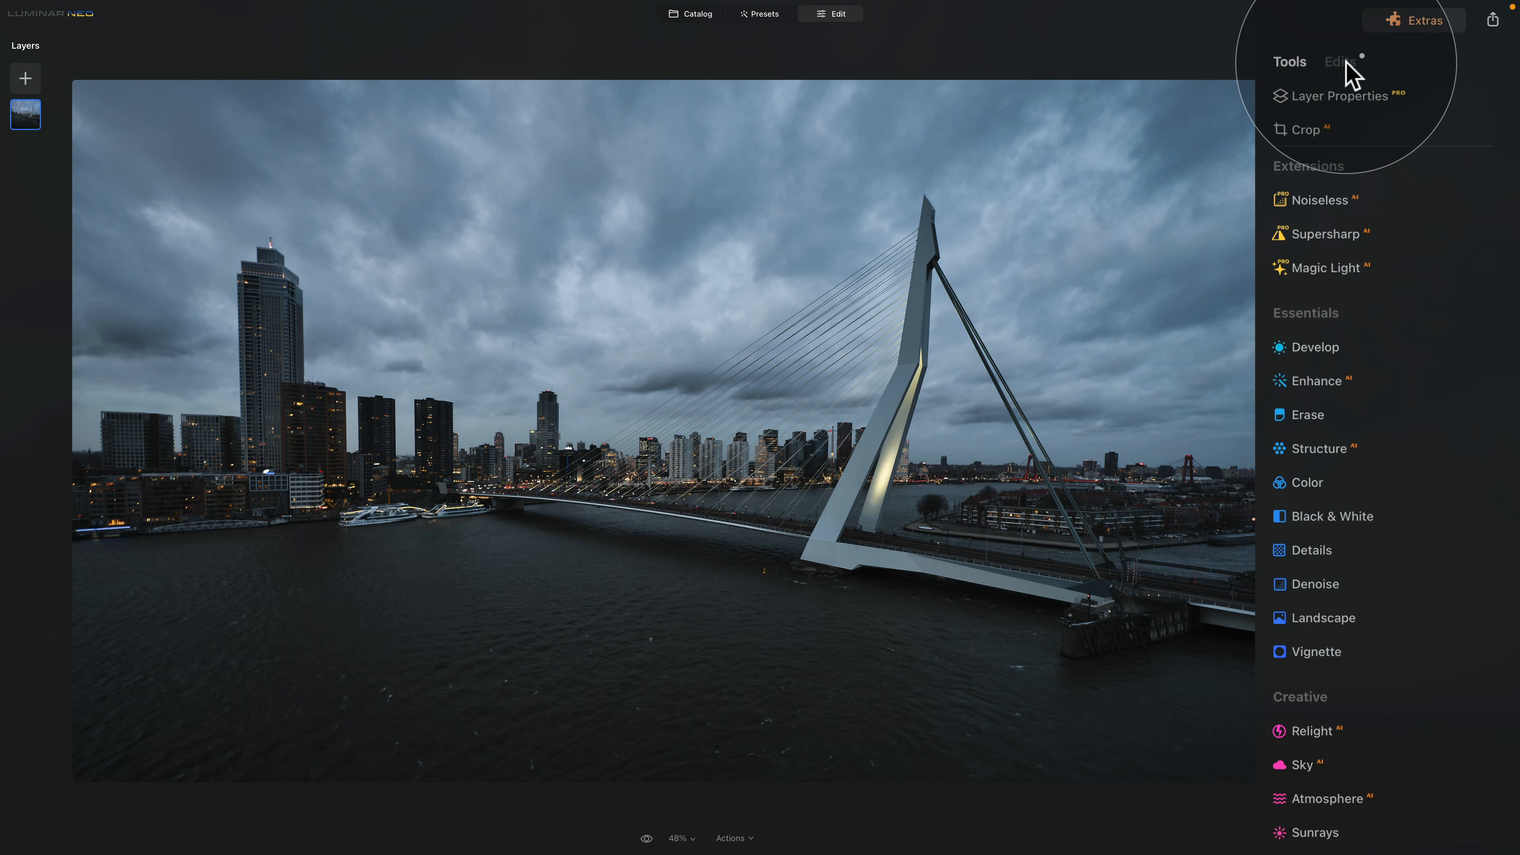
pyautogui.click(1343, 61)
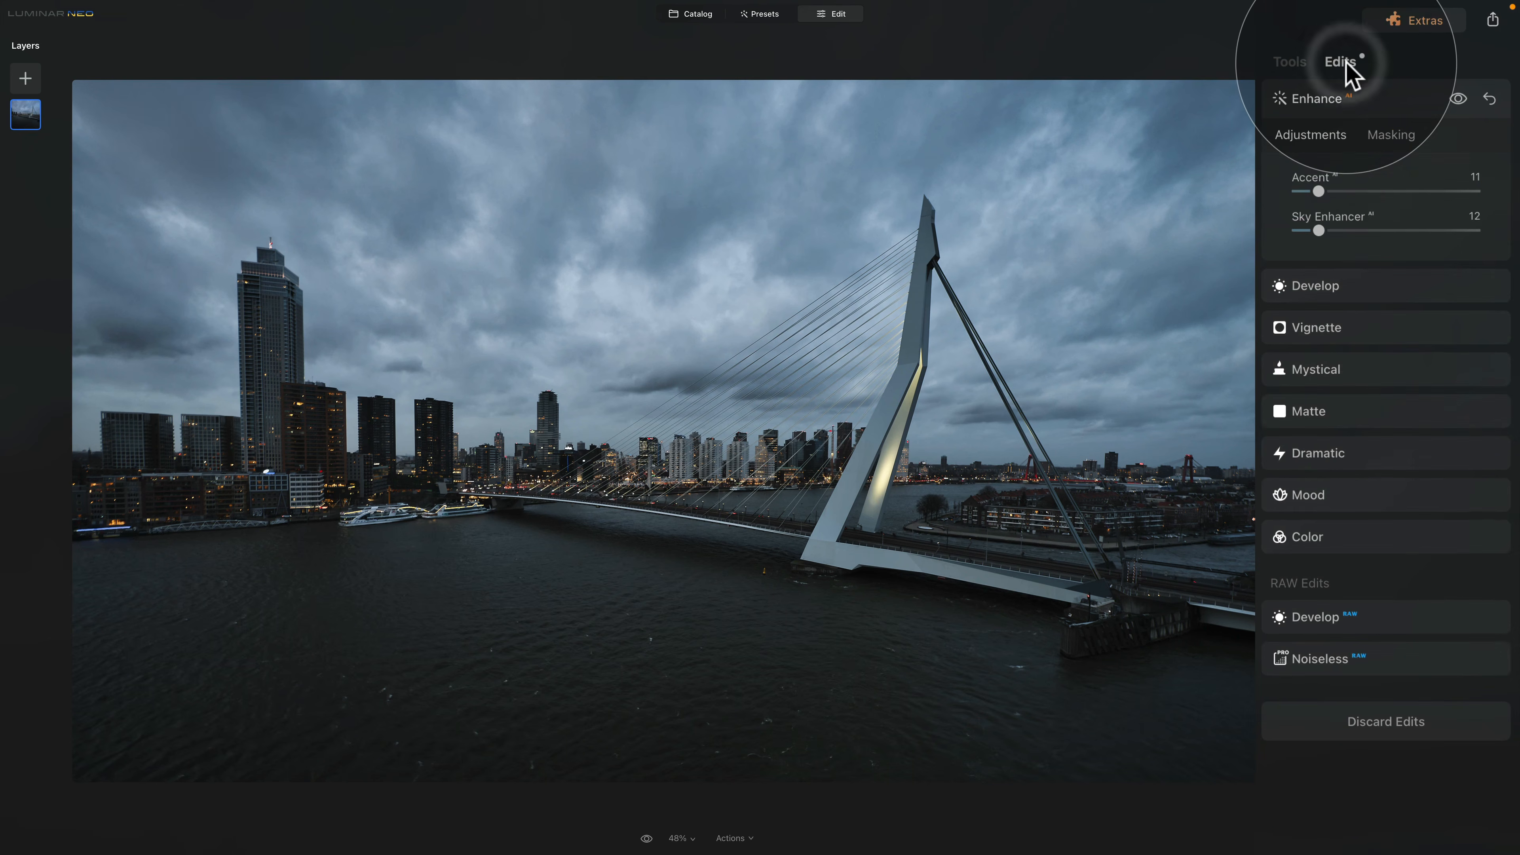
pyautogui.click(1370, 617)
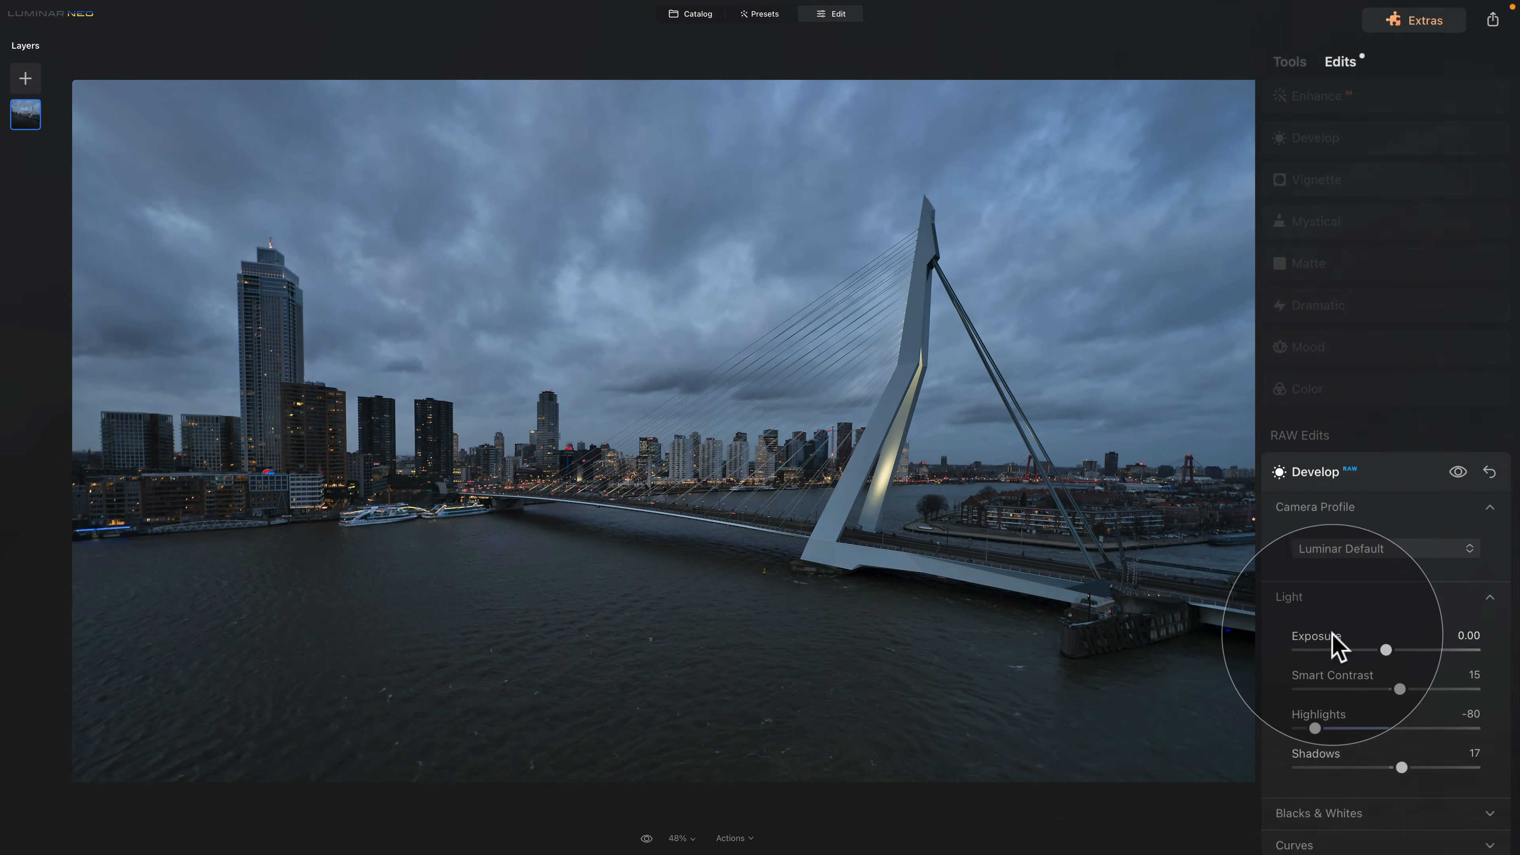
pyautogui.moveTo(1388, 653); pyautogui.dragTo(1383, 650)
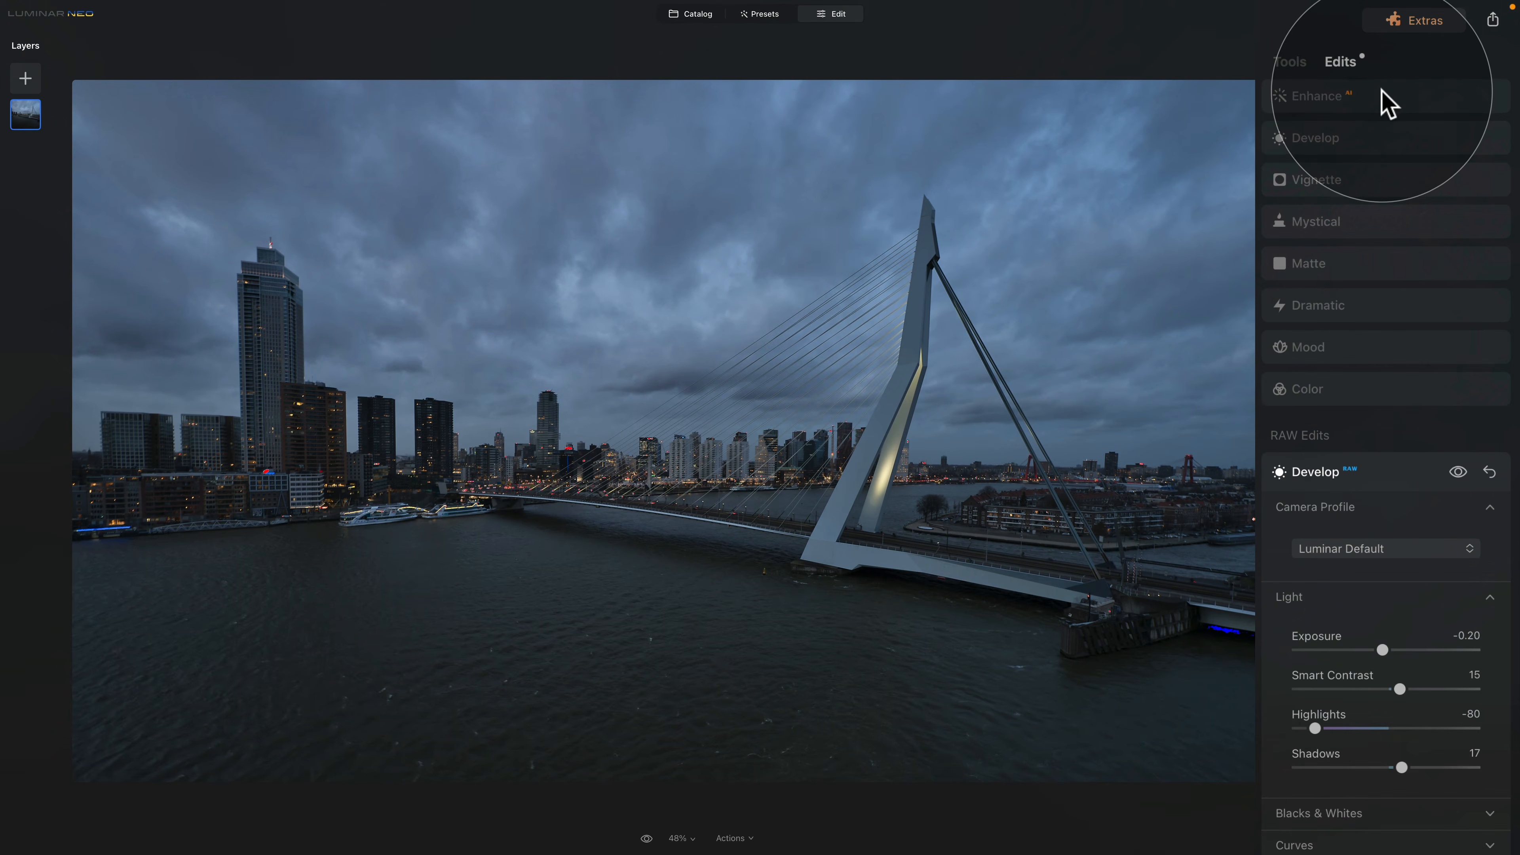
pyautogui.click(1388, 101)
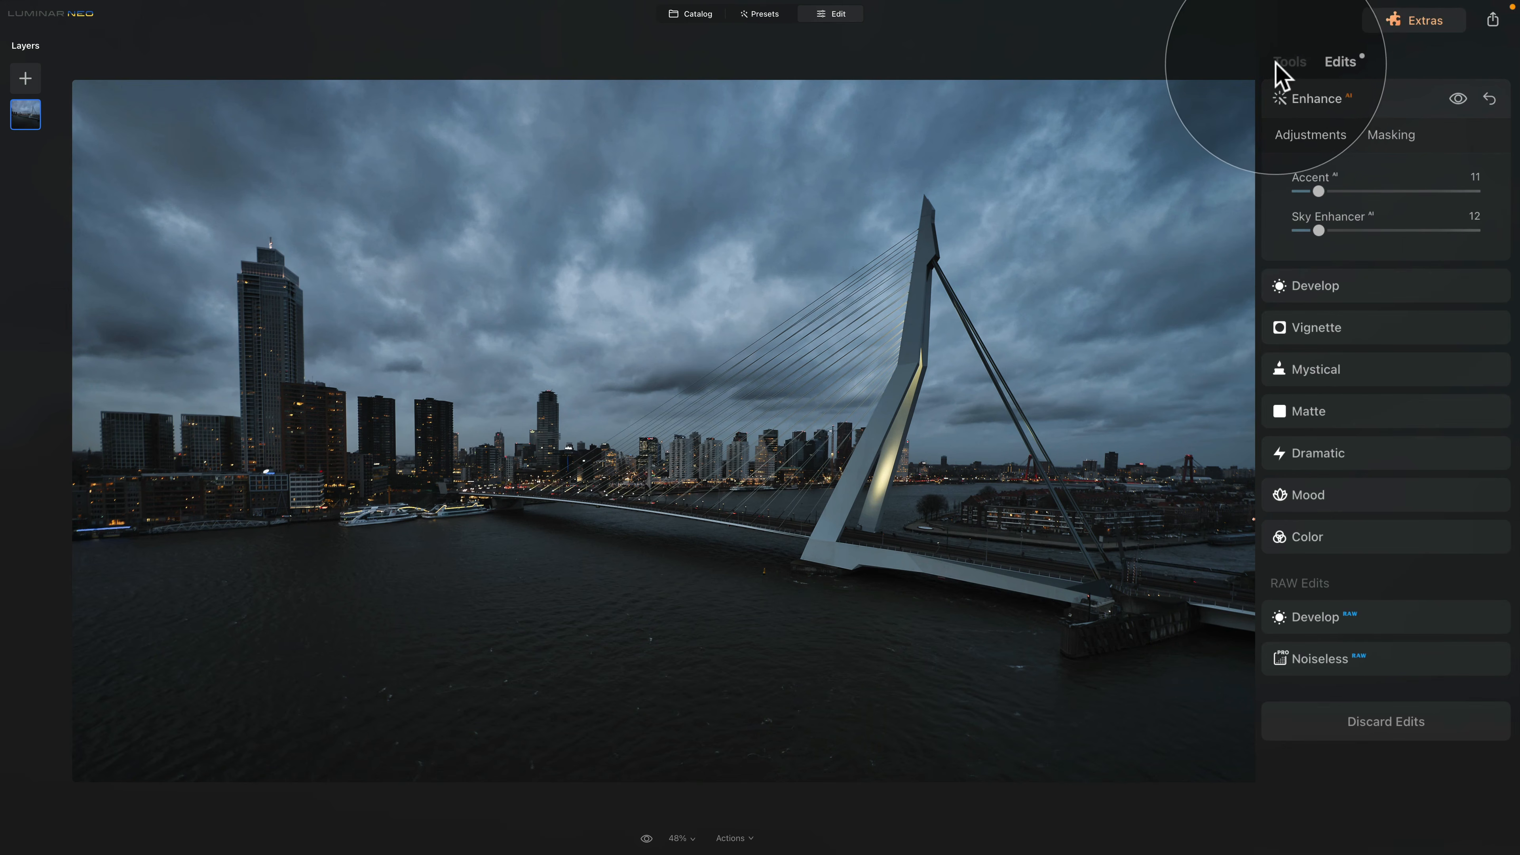
pyautogui.click(1292, 63)
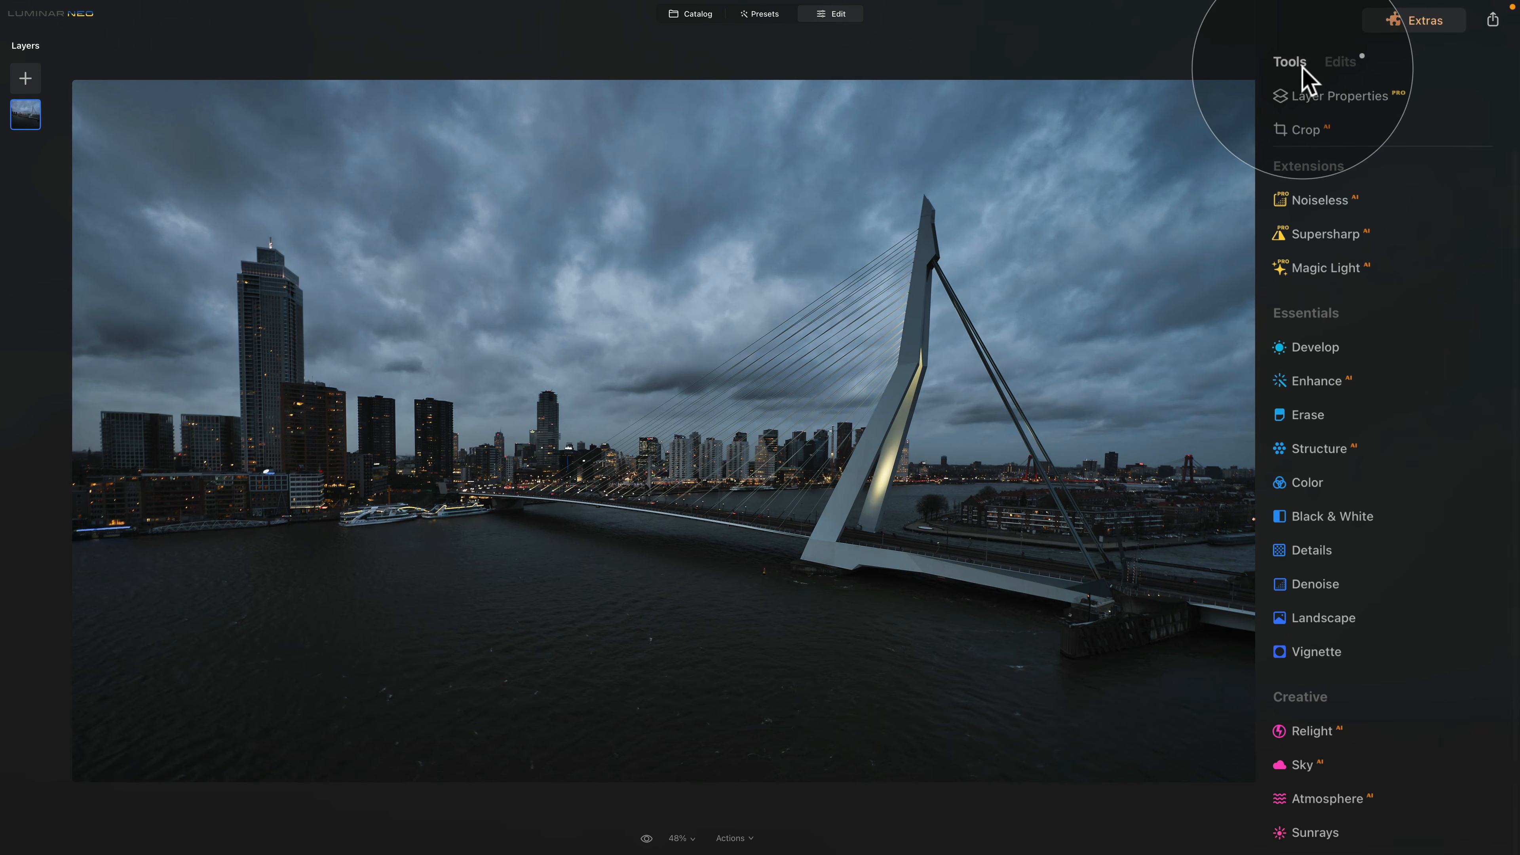